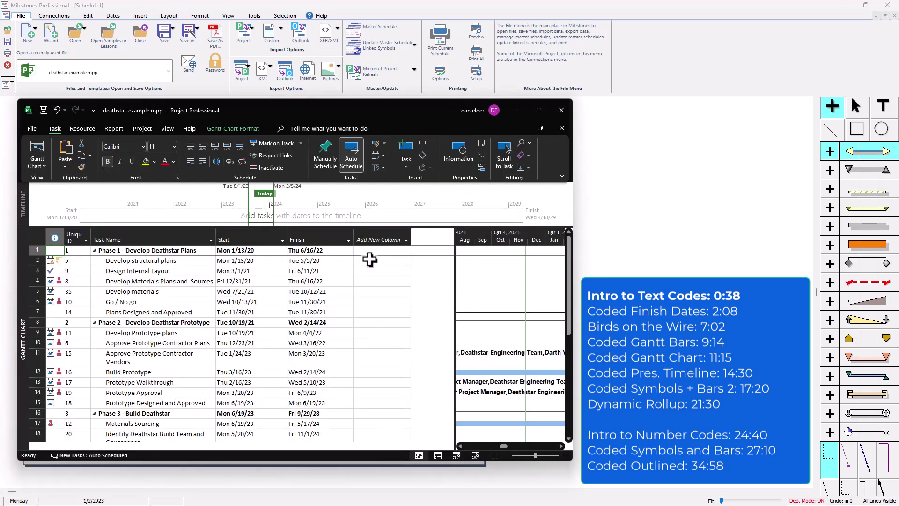
Add the Text1 field as a new column after the Finish column of the task table.
click(377, 232)
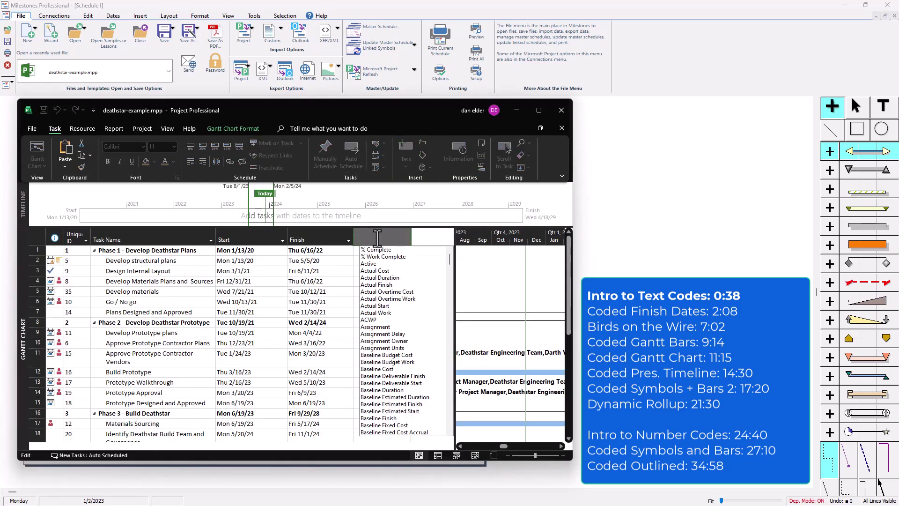
text(tus Pending)
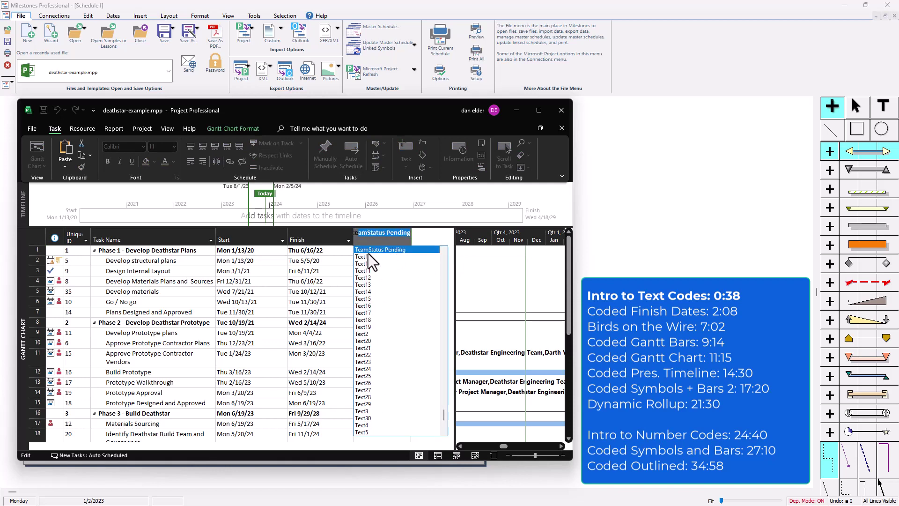
click(368, 257)
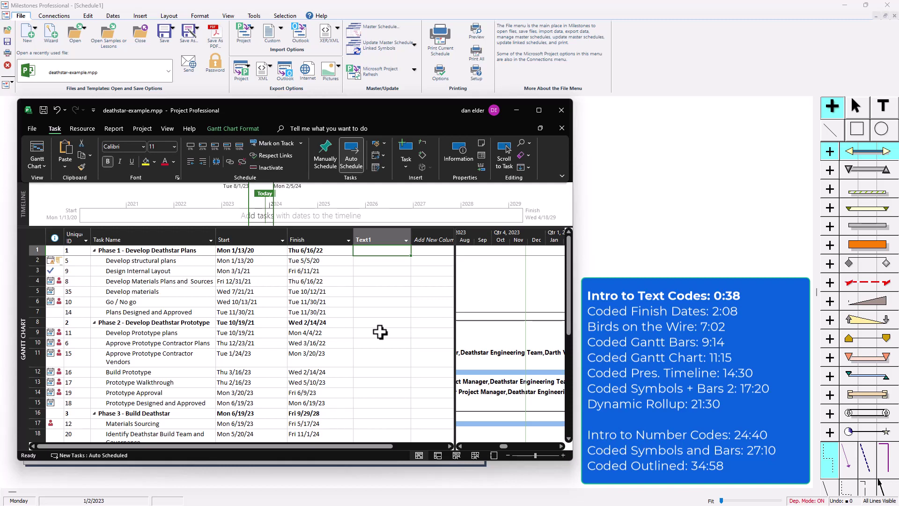
Enter the Text1 code "planning" for Develop structural plans, Plans Designed and Approved, and Prototype Walkthrough.
click(373, 261)
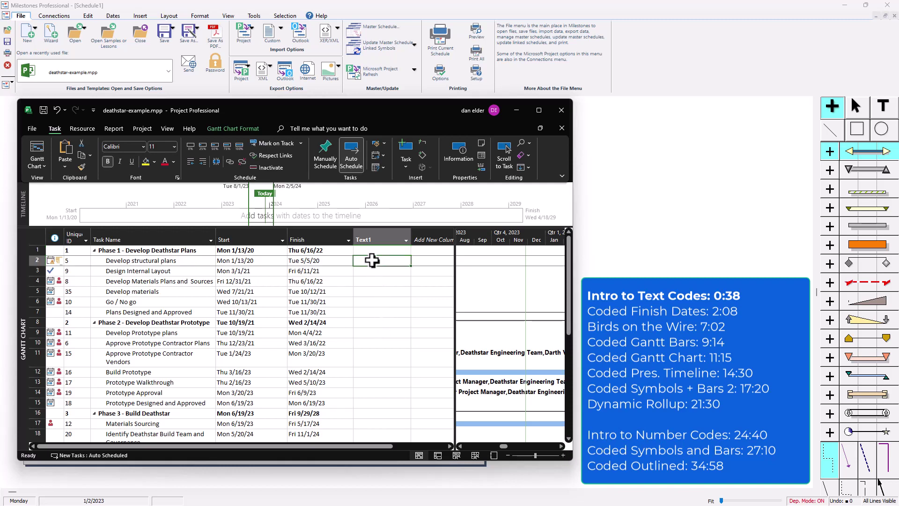
text(pal)
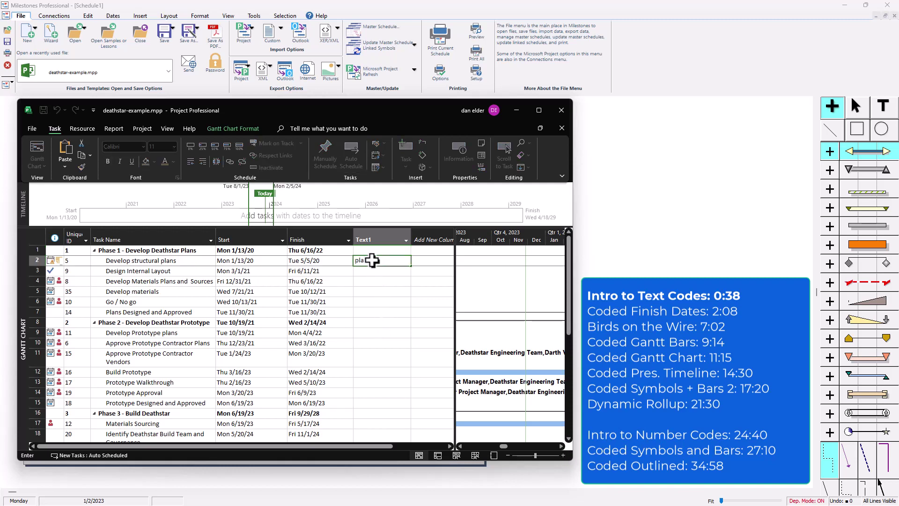
text(nning)
key(Return)
click(371, 263)
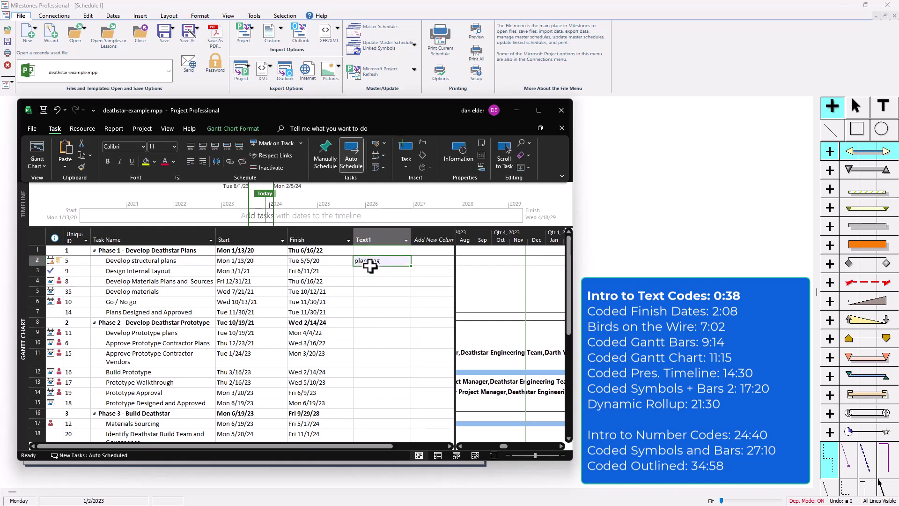
click(373, 314)
text(planning)
click(370, 382)
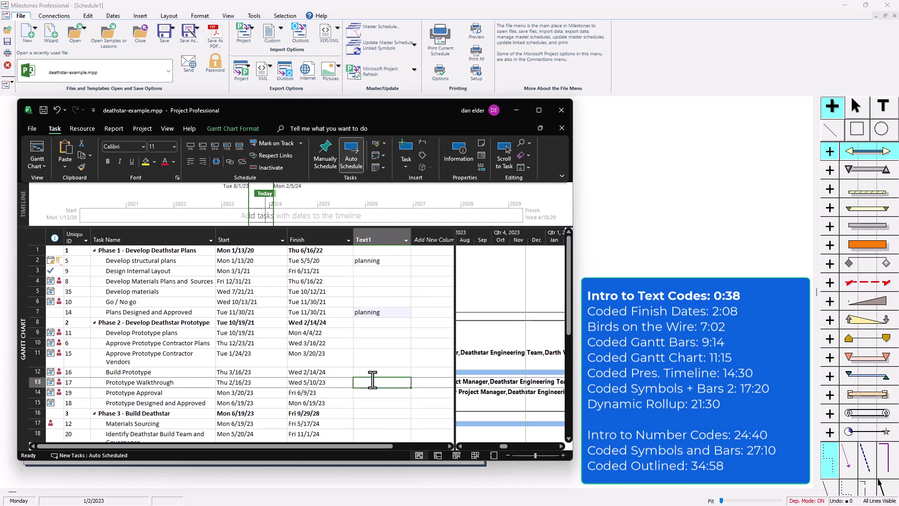
text(planning)
Enter the Text1 code "engineering" for Design Internal Layout, Approve Prototype Contractor Vendors, and Build Prototype.
click(382, 274)
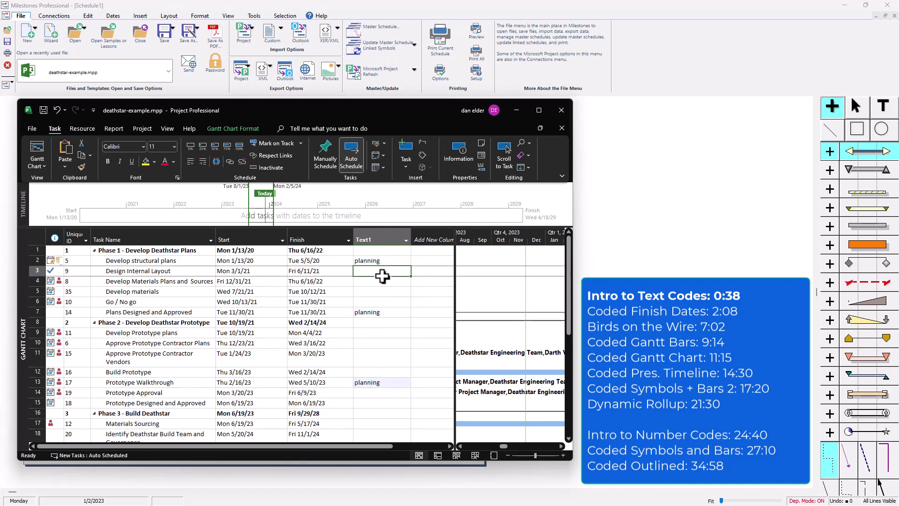
text(engin)
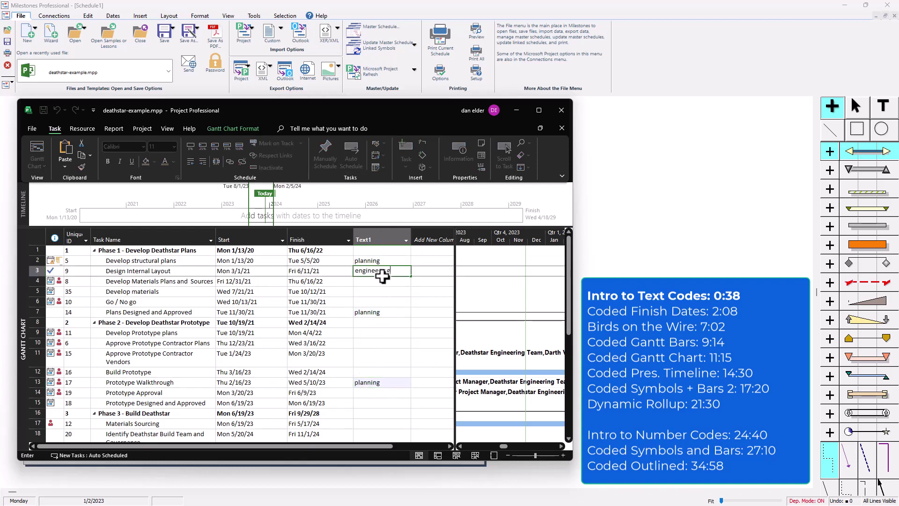
text(eering)
click(402, 272)
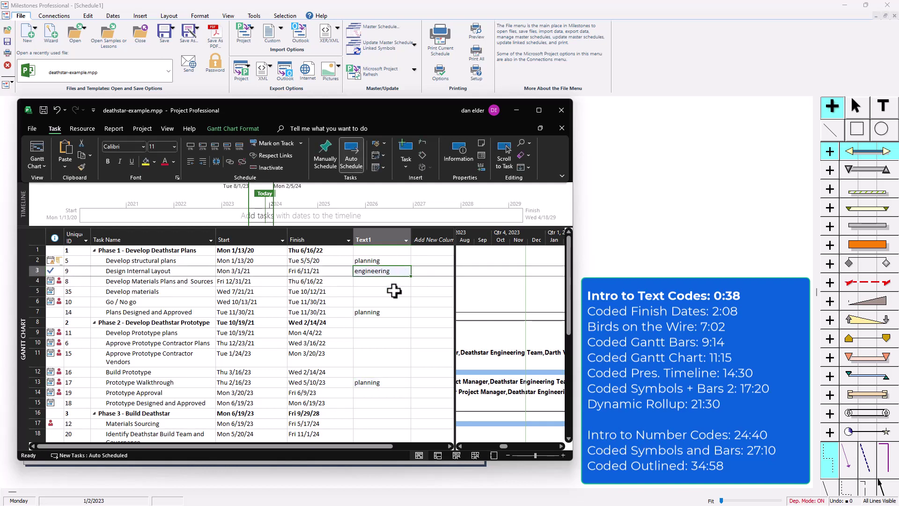
key(ctrl+c)
click(380, 361)
key(ctrl+v)
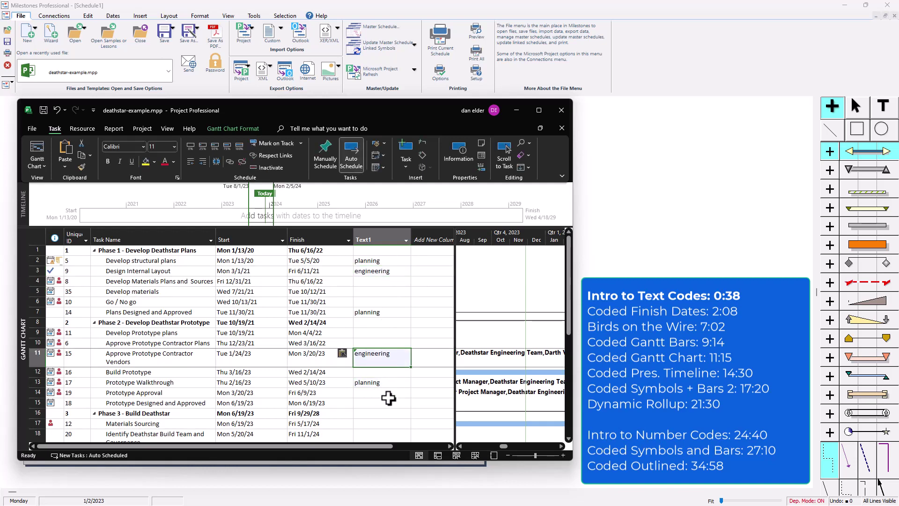
click(370, 372)
key(ctrl+v)
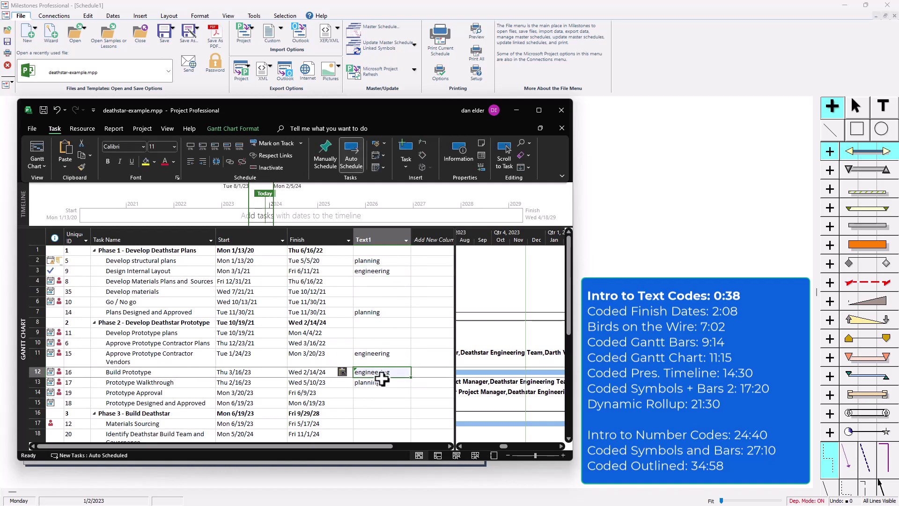
Enter the Text1 code "management" for Develop Materials Plans and Sources, Prototype Designed and Approved, and Go / No go.
click(377, 281)
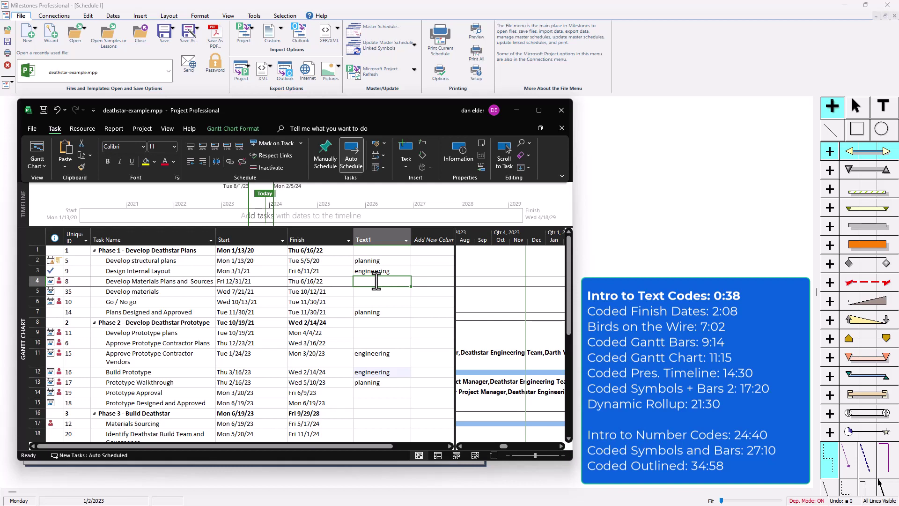
text(management)
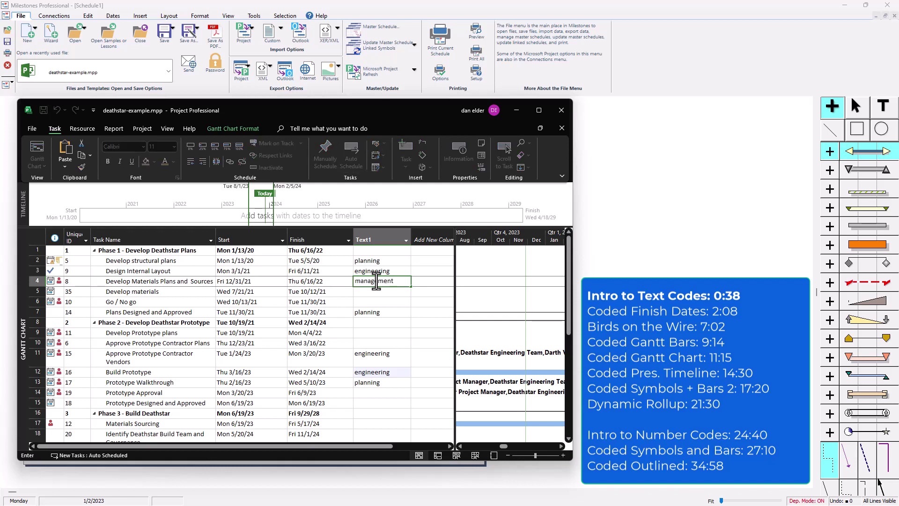
click(380, 294)
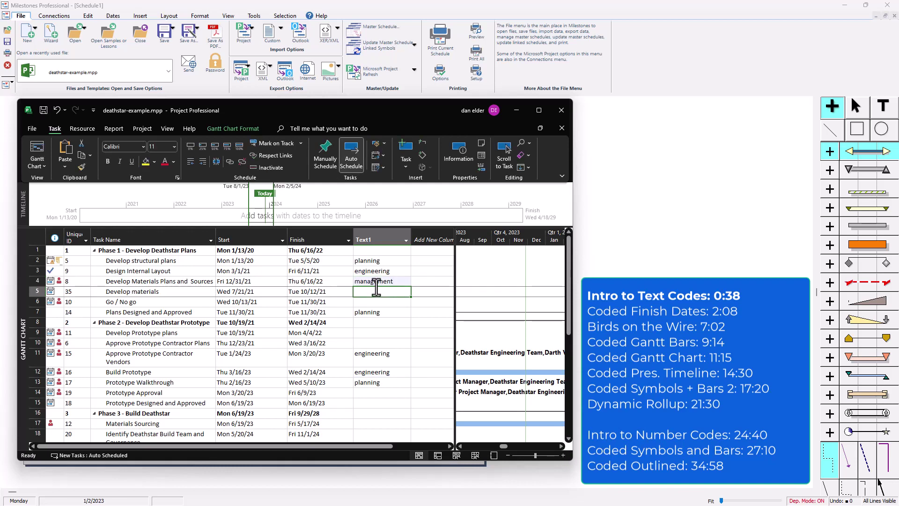
click(376, 284)
click(371, 403)
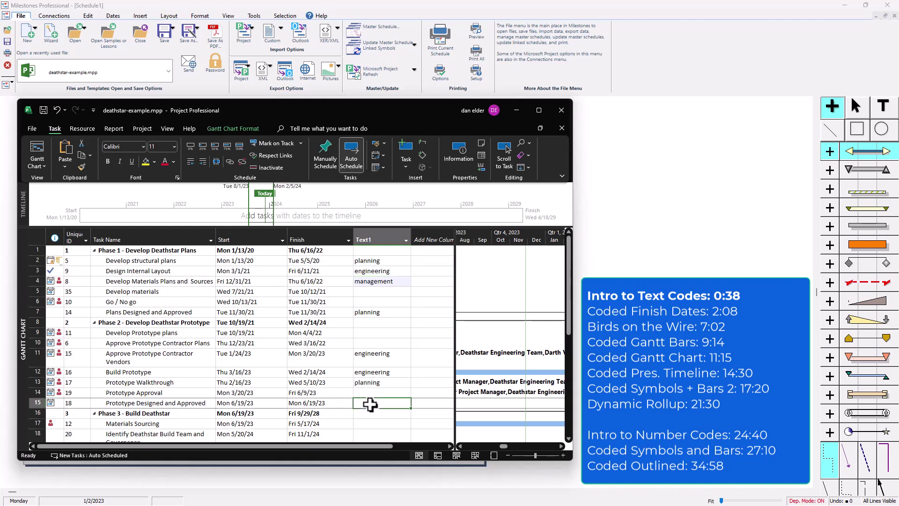
text(management)
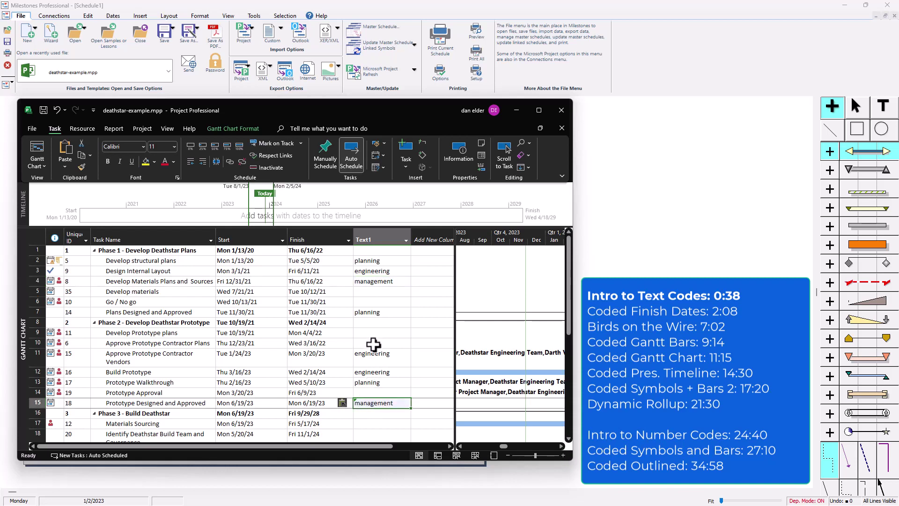
click(375, 292)
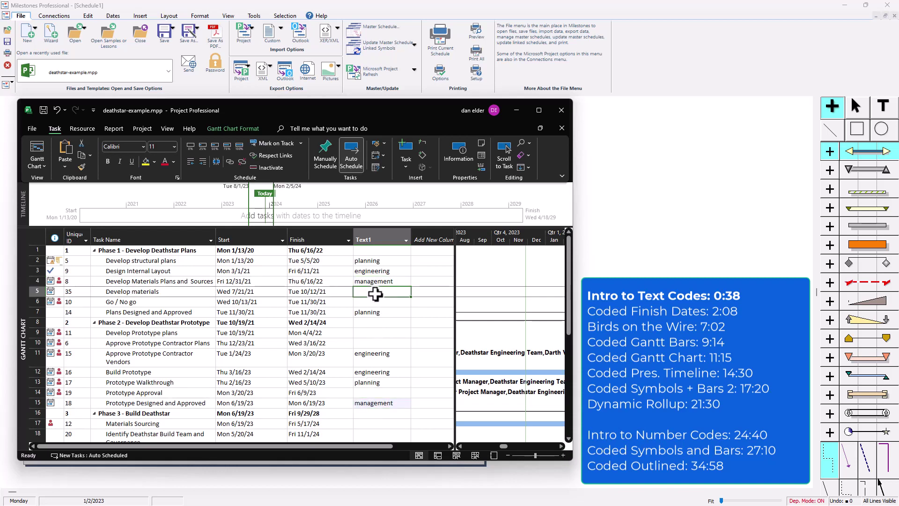
click(375, 301)
text(management)
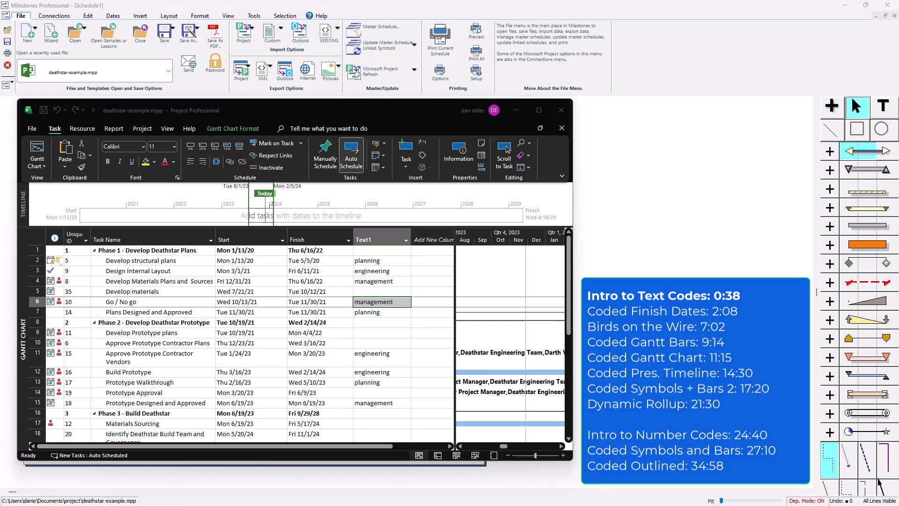
Switch to Milestones Professional and start a report from the Microsoft Project file deathstar-example.mpp.
click(140, 16)
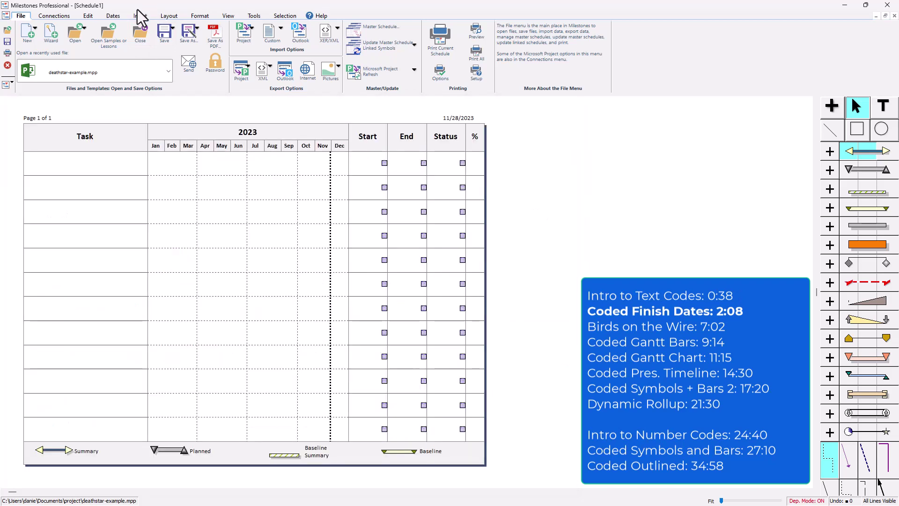
click(68, 16)
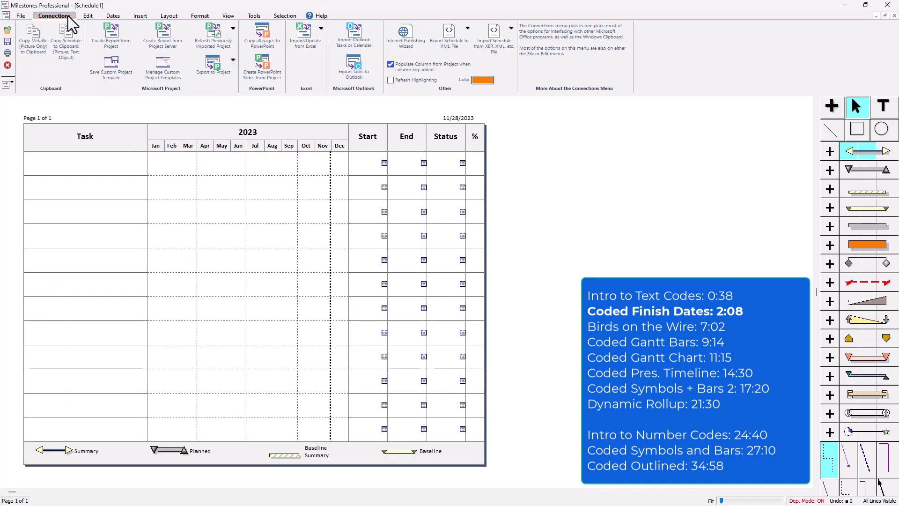
click(123, 37)
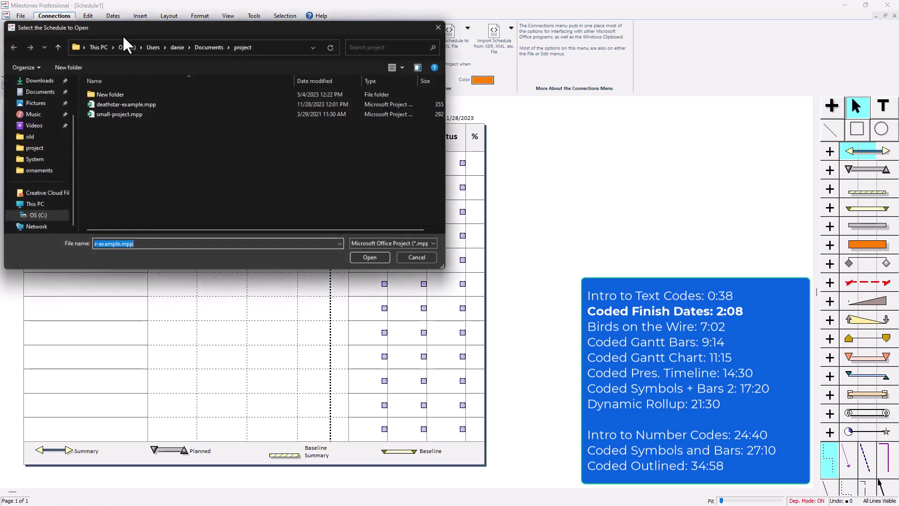
click(129, 104)
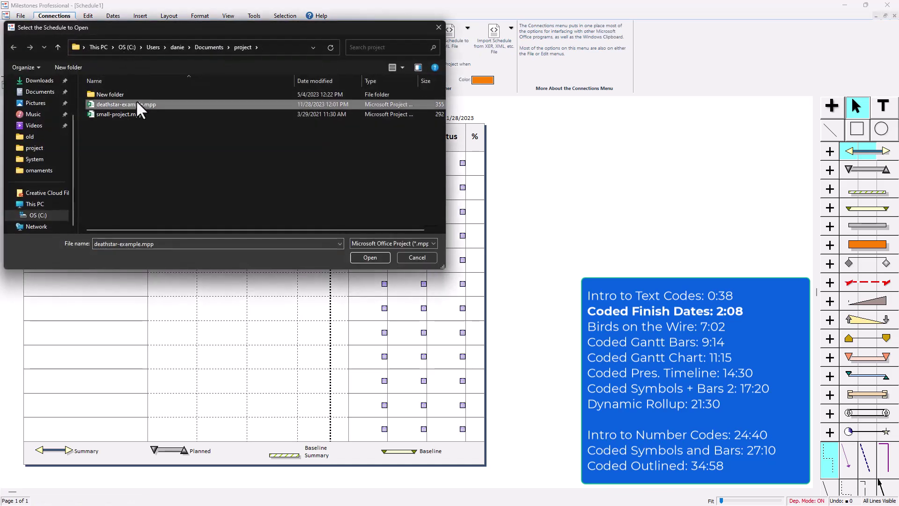
click(376, 254)
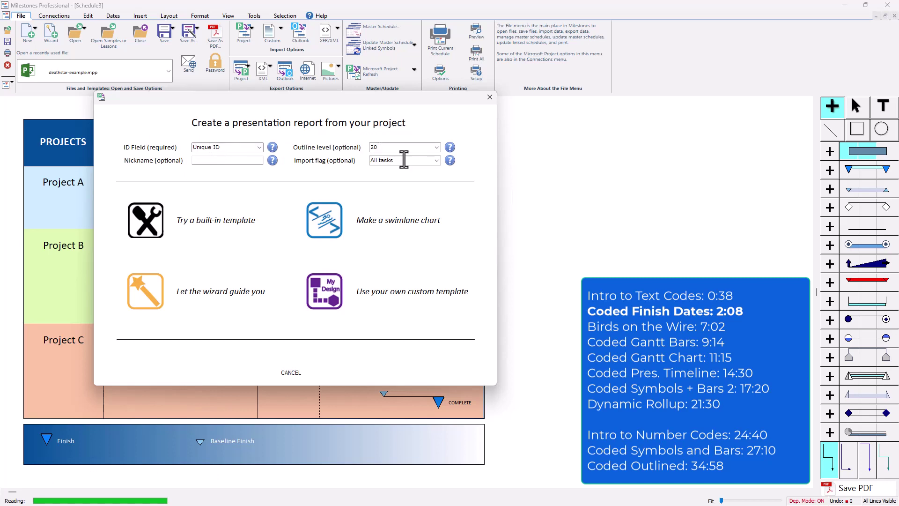
Keep the import flag at all tasks and start a swimlane chart of the type Coded Finish Dates.
click(436, 160)
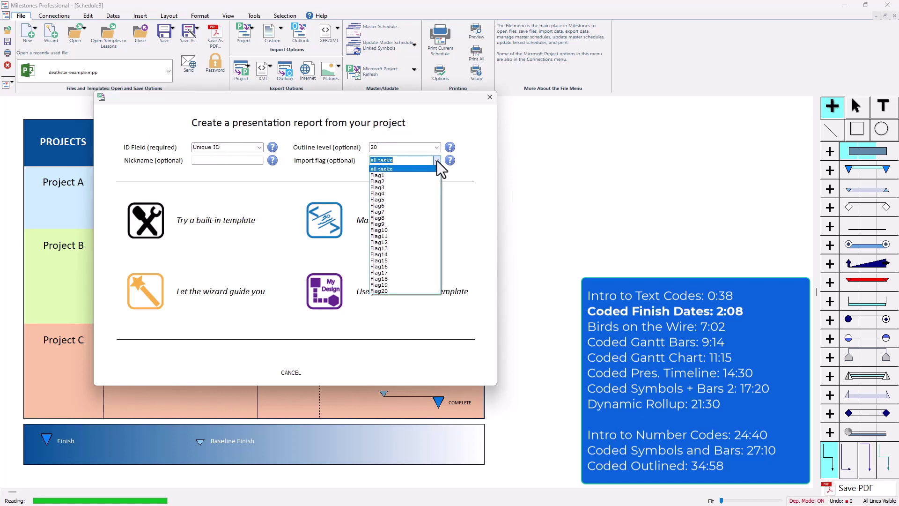
click(436, 160)
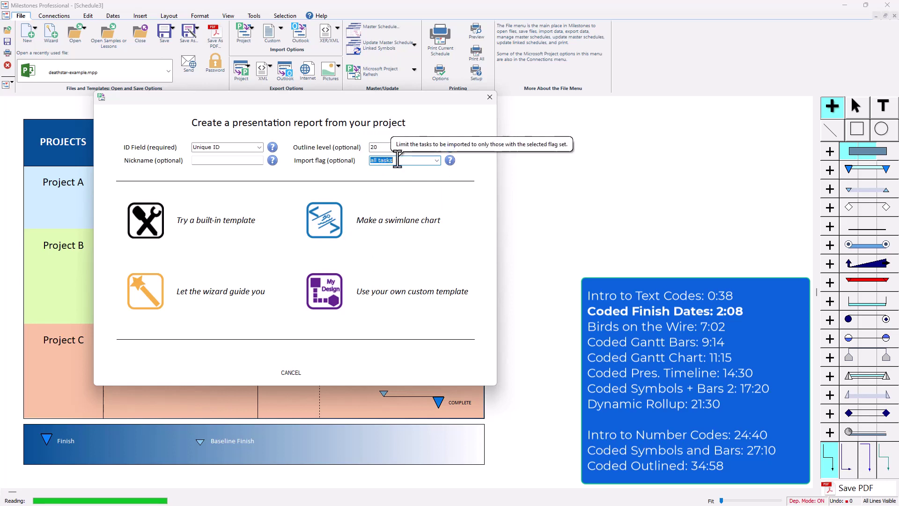
click(326, 233)
click(224, 349)
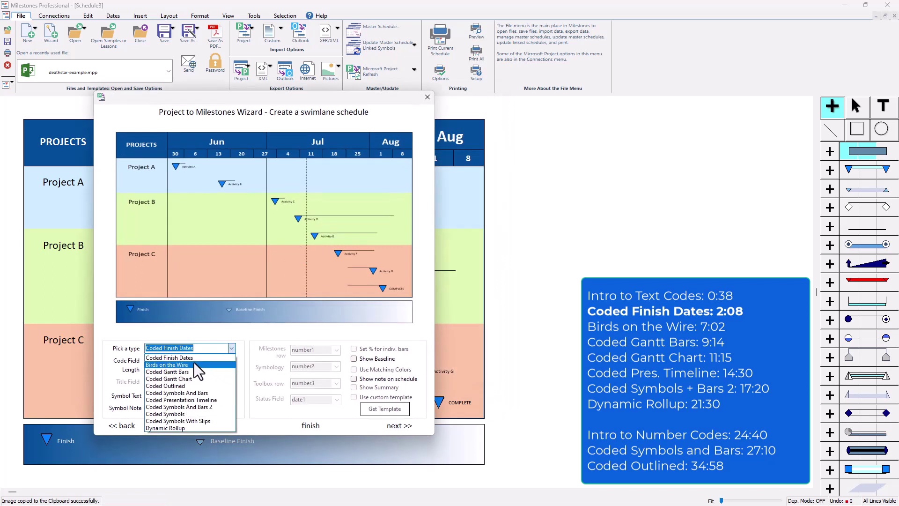
click(192, 358)
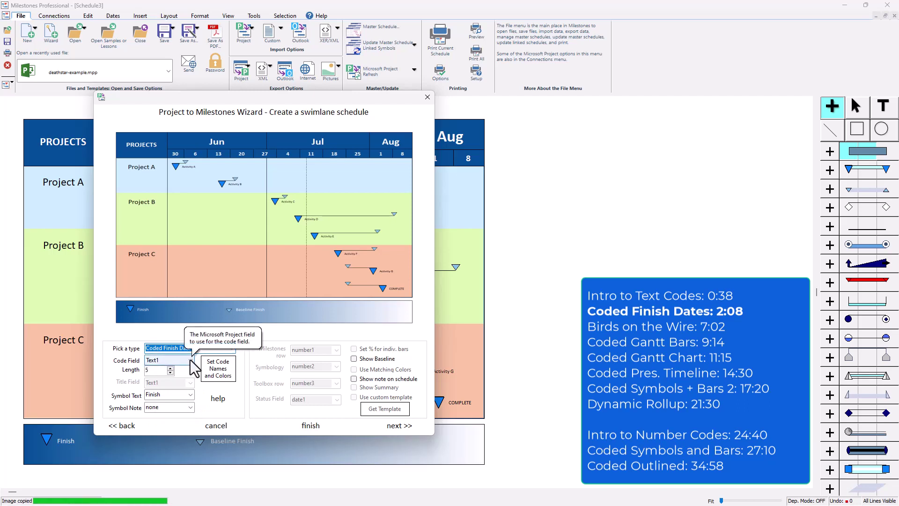
Set the swimlane code field to Text1 with a code length of 5.
click(191, 361)
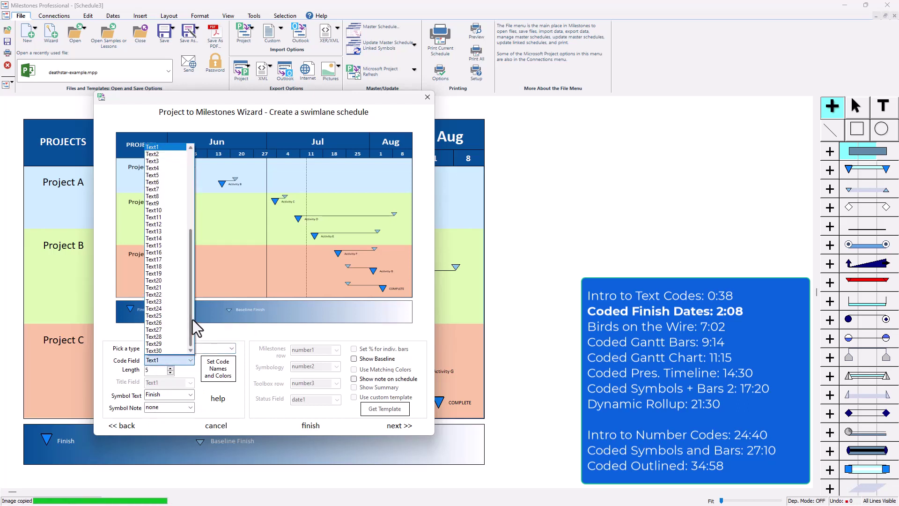
scroll(192, 319, up, 1)
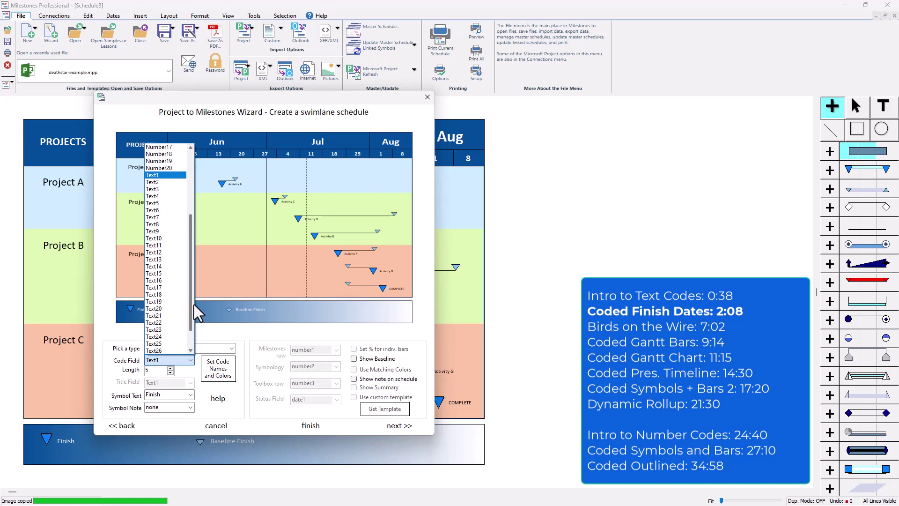
click(173, 182)
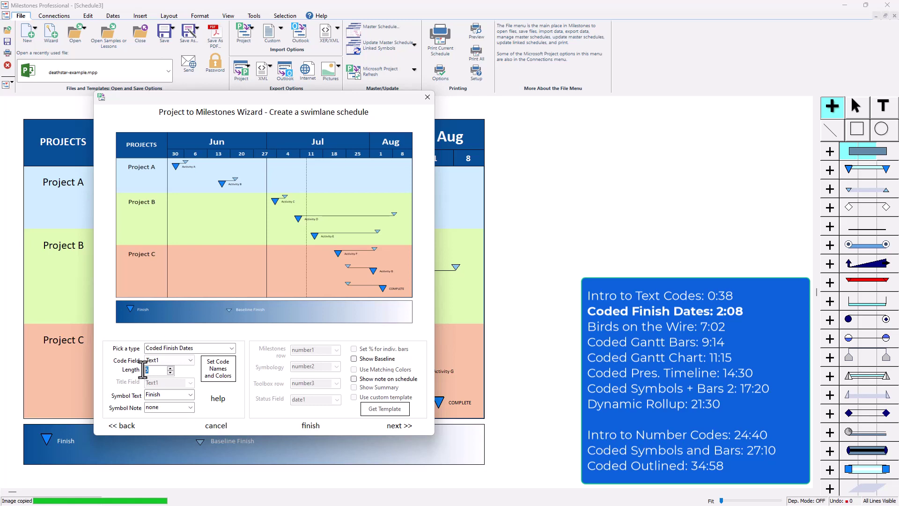
text(5)
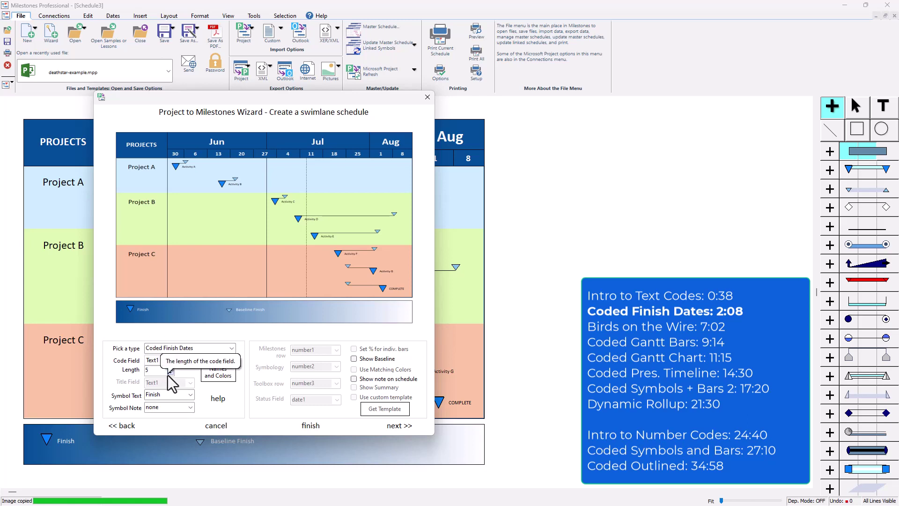
Open the swimlane code names and colors setup and clear all existing codes, titles and colors.
click(227, 380)
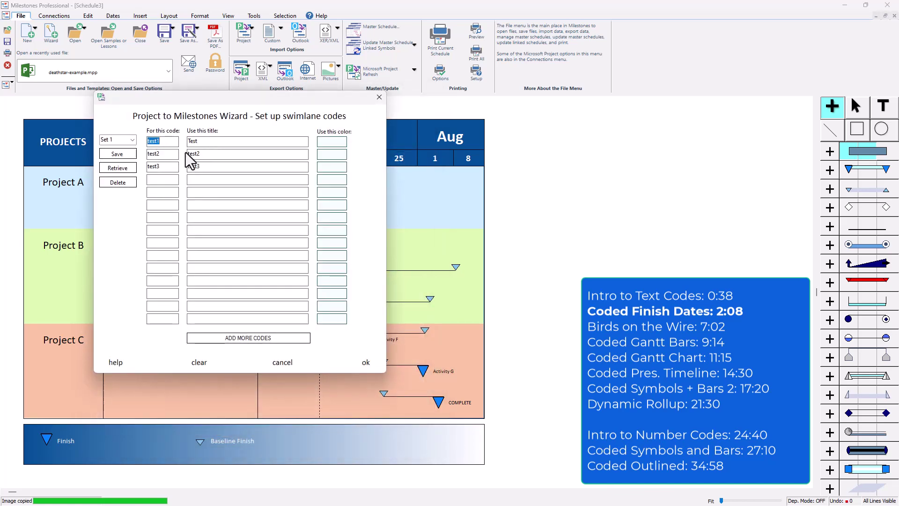
click(204, 364)
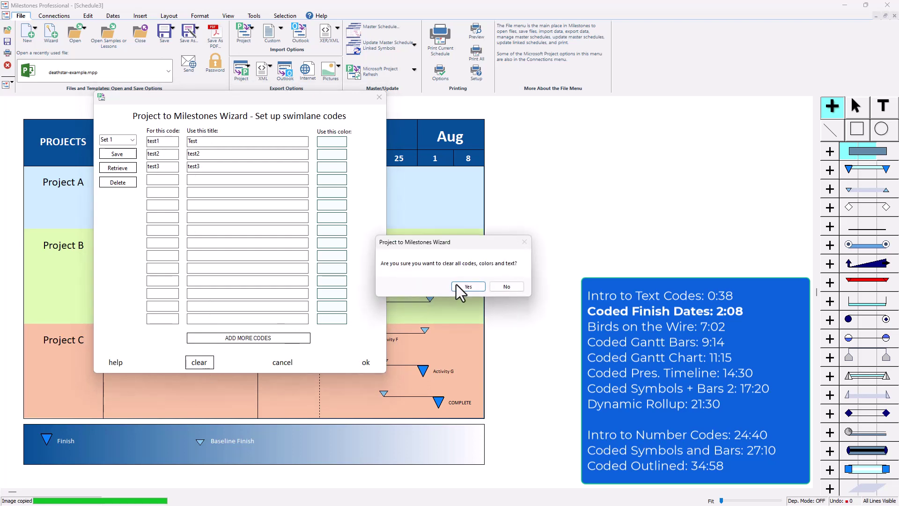
click(469, 286)
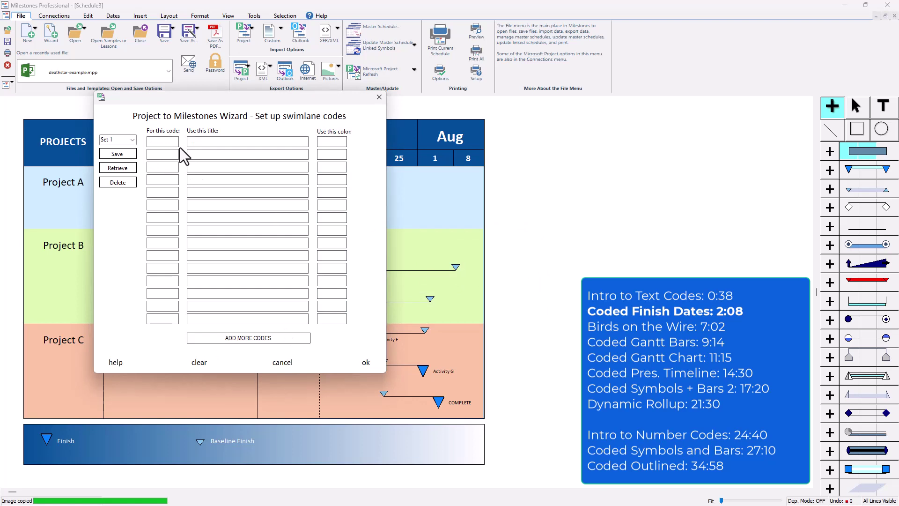
Enter the swimlane codes plann, engin and manag with the titles Planning, Engineering and Management.
text(plann)
click(161, 154)
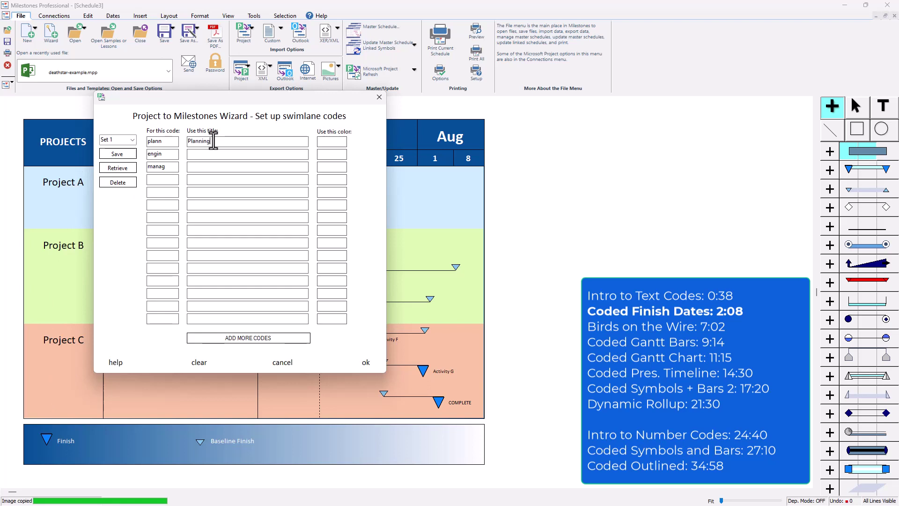
click(220, 154)
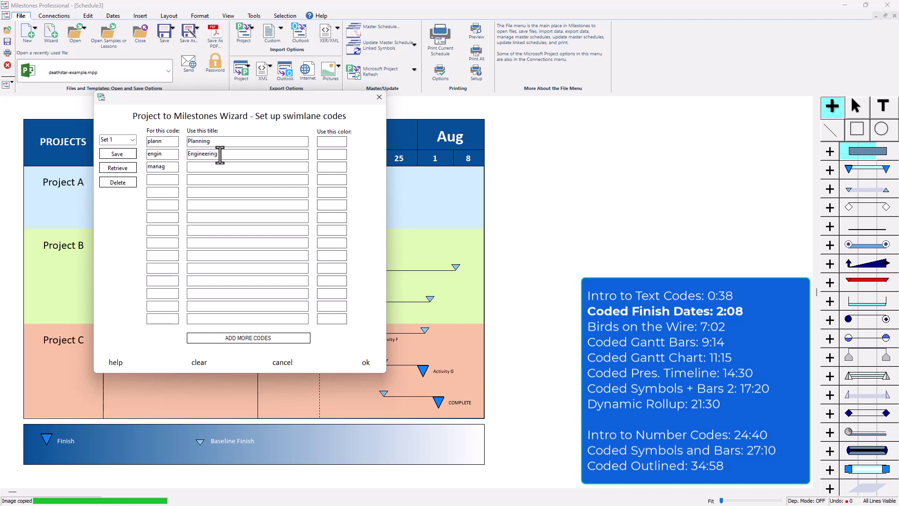
click(223, 166)
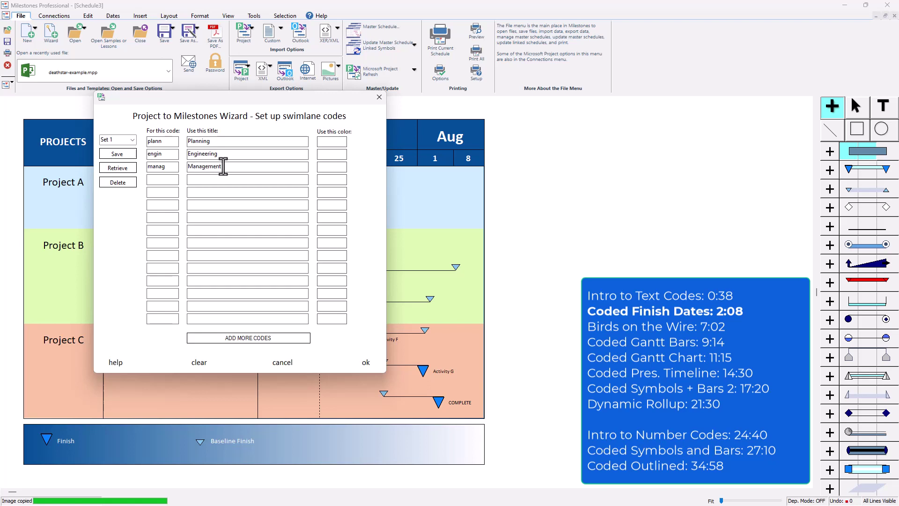
Assign orange to the Planning code and bright green to the Engineering code.
click(334, 142)
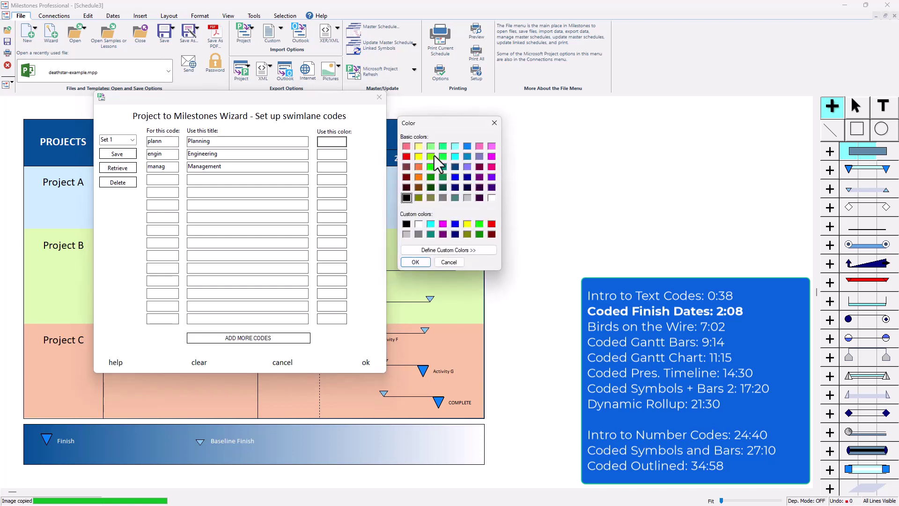
click(419, 178)
click(415, 262)
click(338, 156)
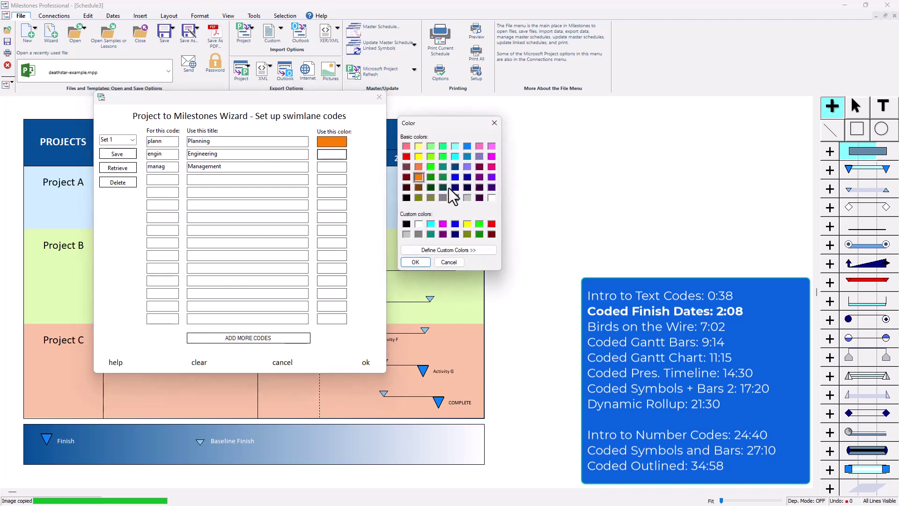
click(442, 157)
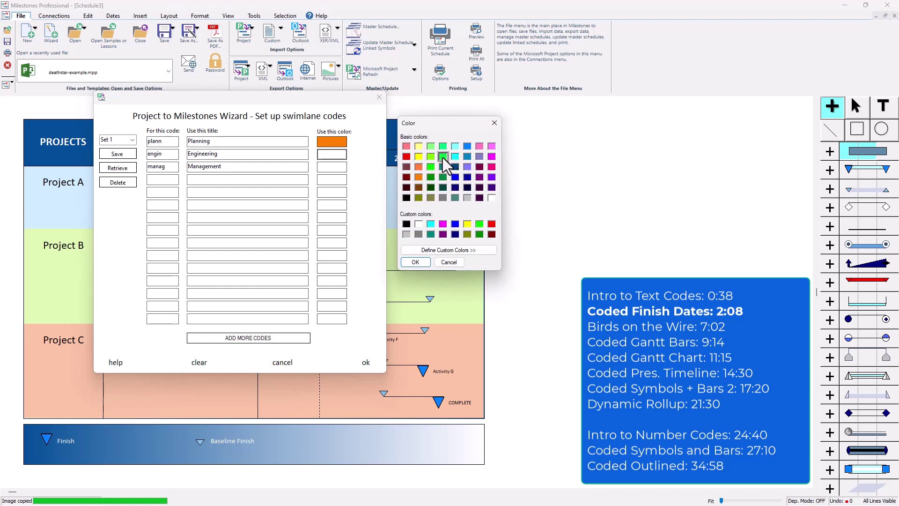
click(416, 262)
Define a custom muted blue and assign it to the Management code.
click(332, 166)
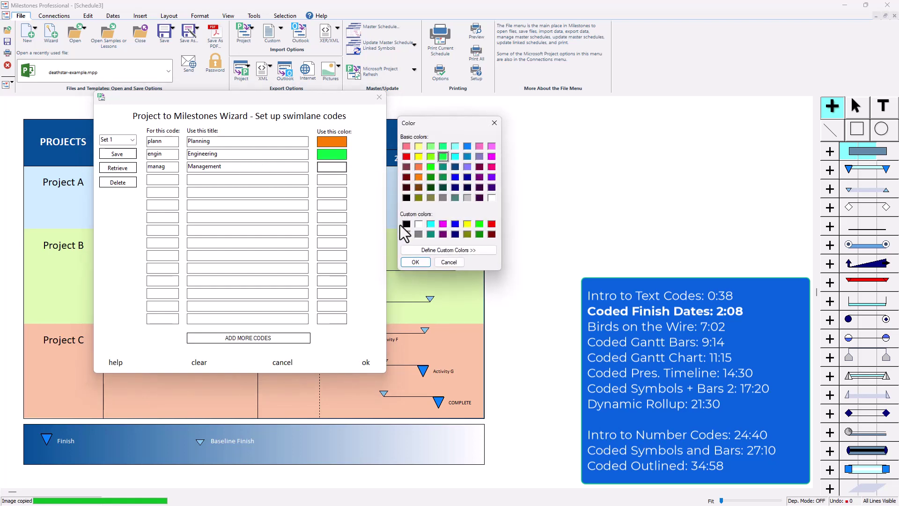
click(470, 250)
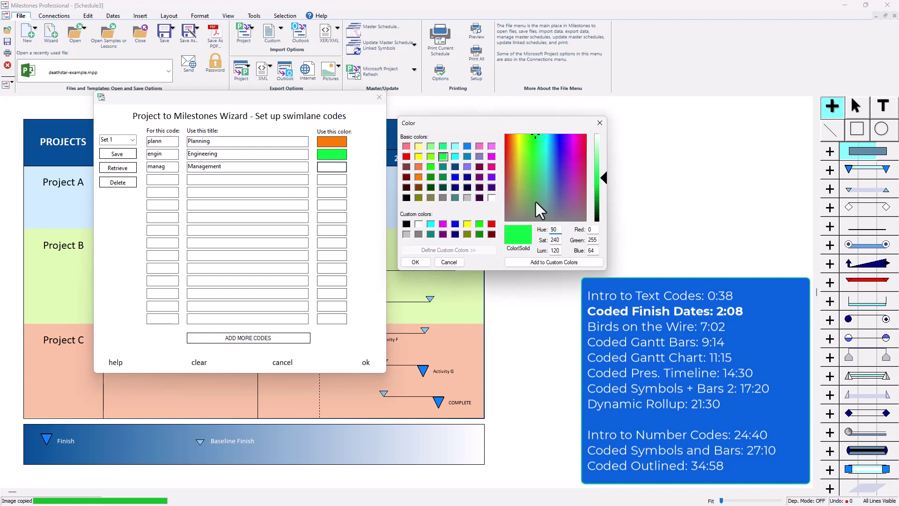
click(550, 177)
click(555, 262)
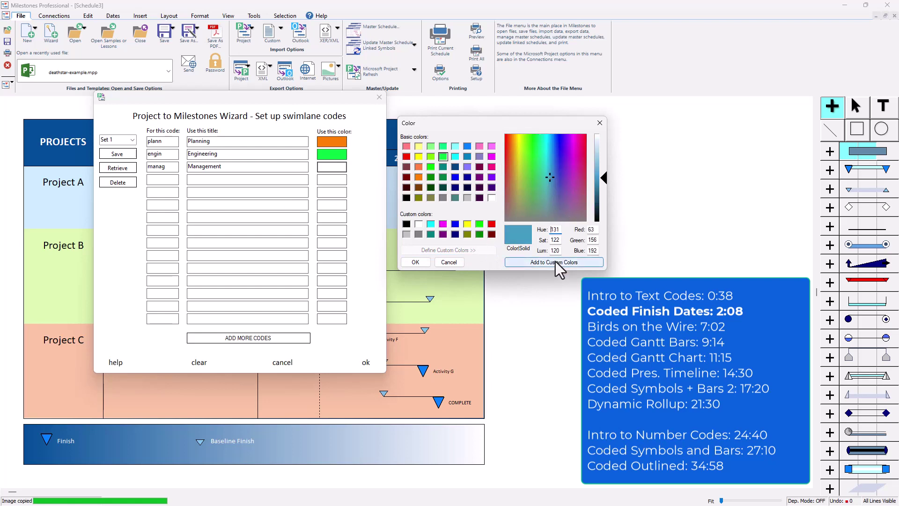
click(417, 262)
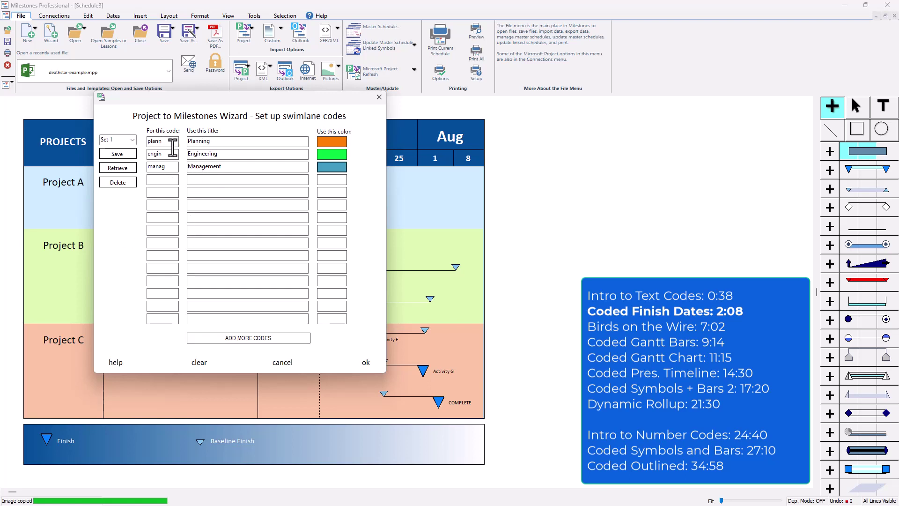
Save the swimlane codes, titles and colors as Set 1 and accept the code setup.
drag(227, 153, 190, 155)
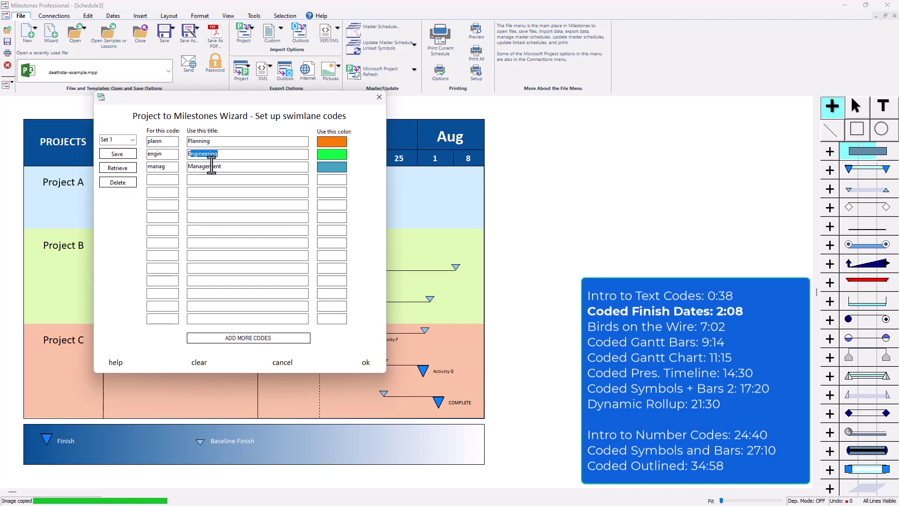
click(128, 154)
click(462, 285)
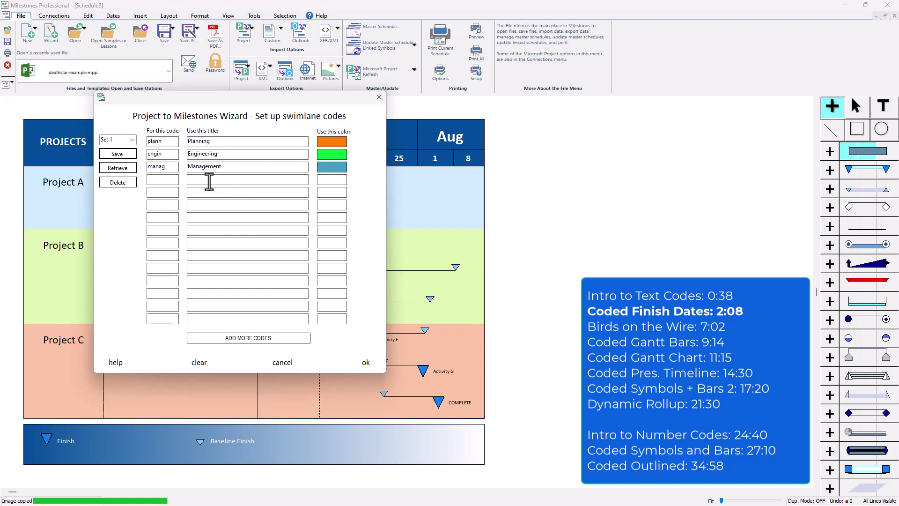
click(132, 139)
click(116, 147)
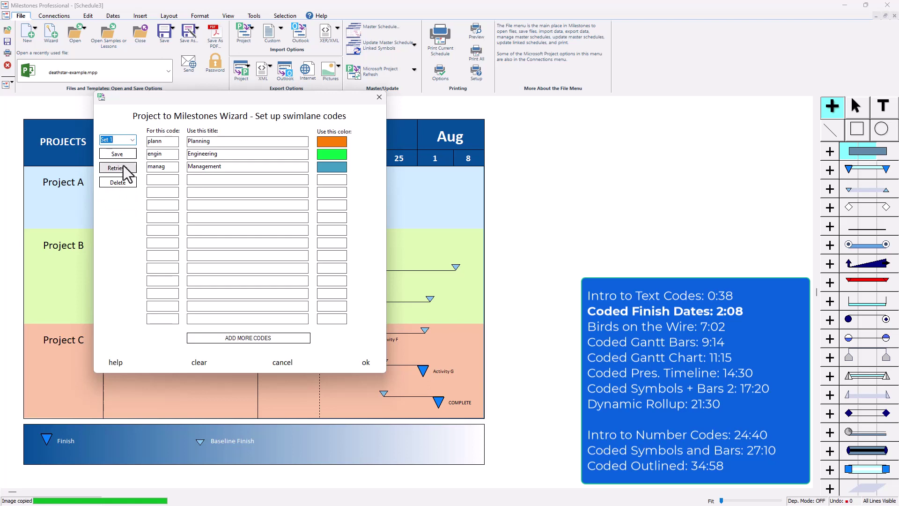
click(366, 363)
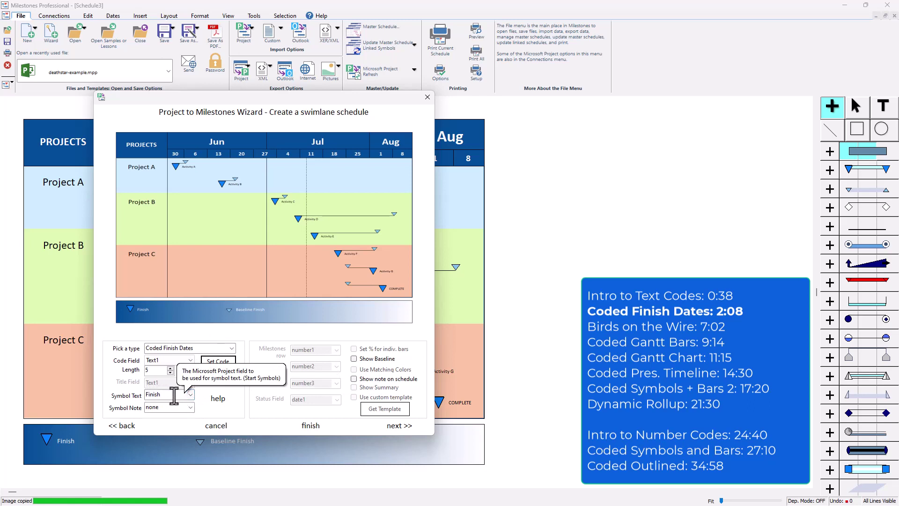
Set the symbol text to the Name field and keep the default text, notes, page size and row settings.
click(190, 394)
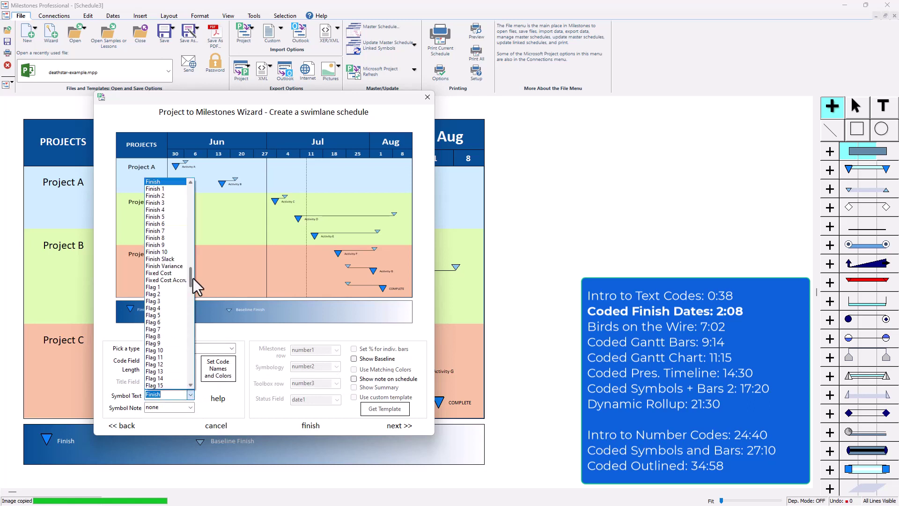
drag(193, 278, 191, 302)
click(162, 264)
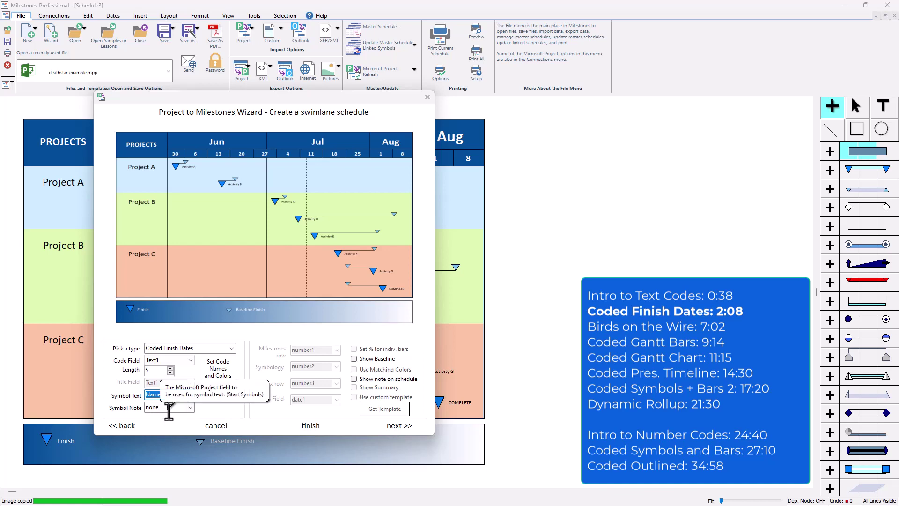
click(396, 424)
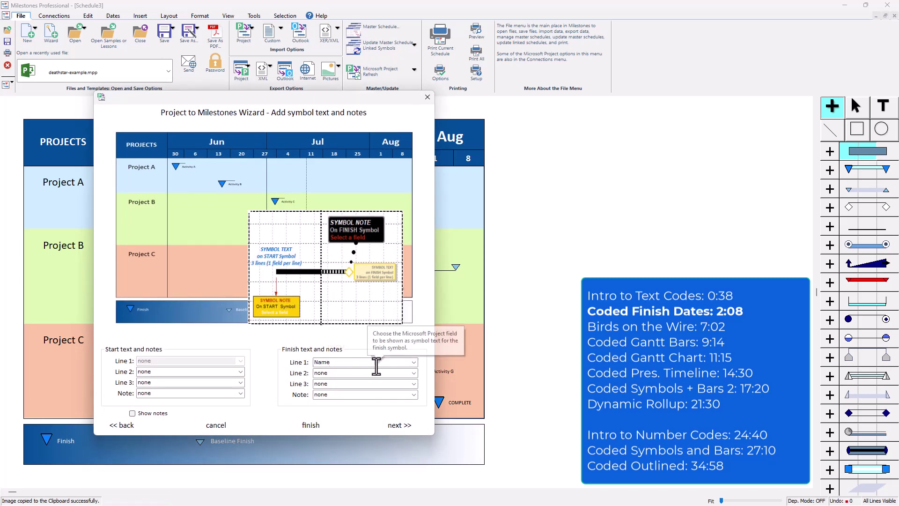
click(398, 425)
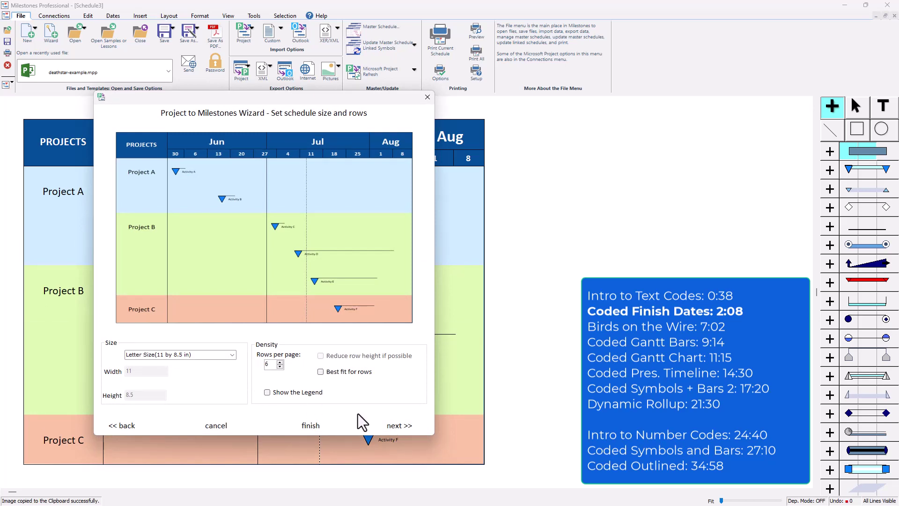
click(398, 424)
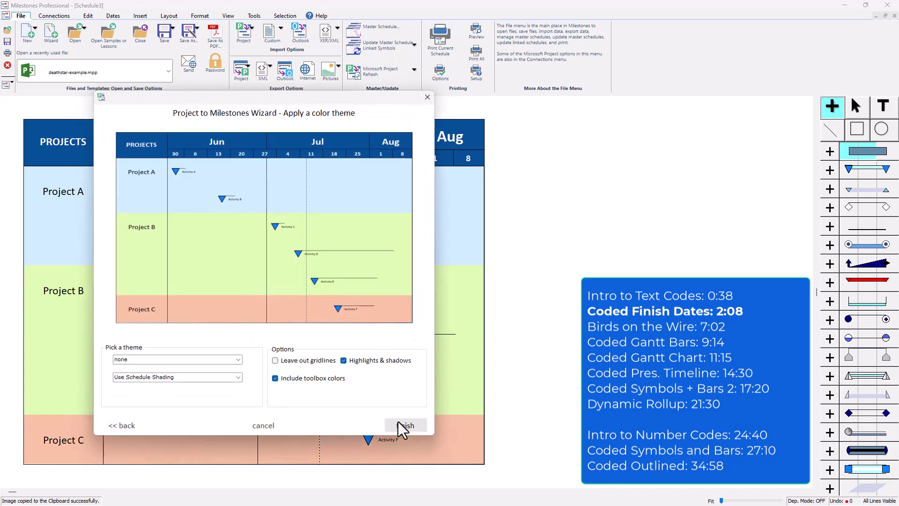
Apply the Blues color theme and finish importing the project into the swimlane chart.
click(238, 359)
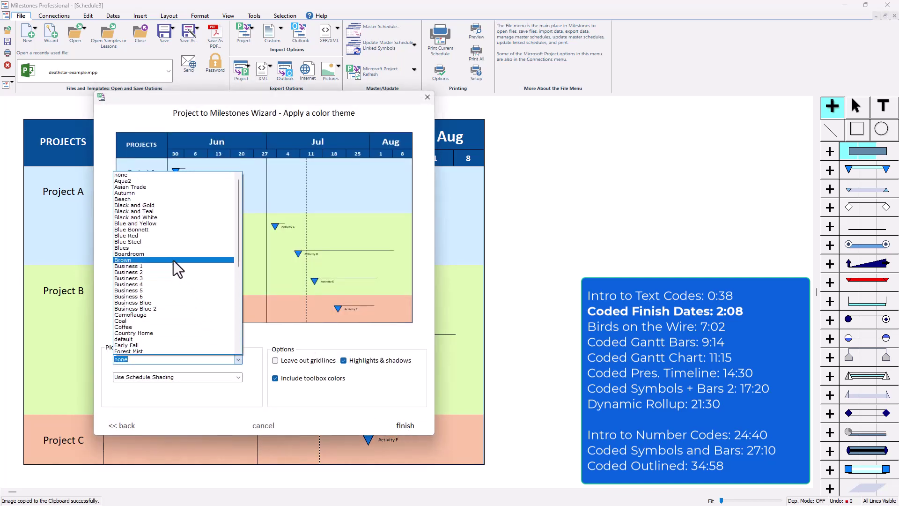
click(173, 246)
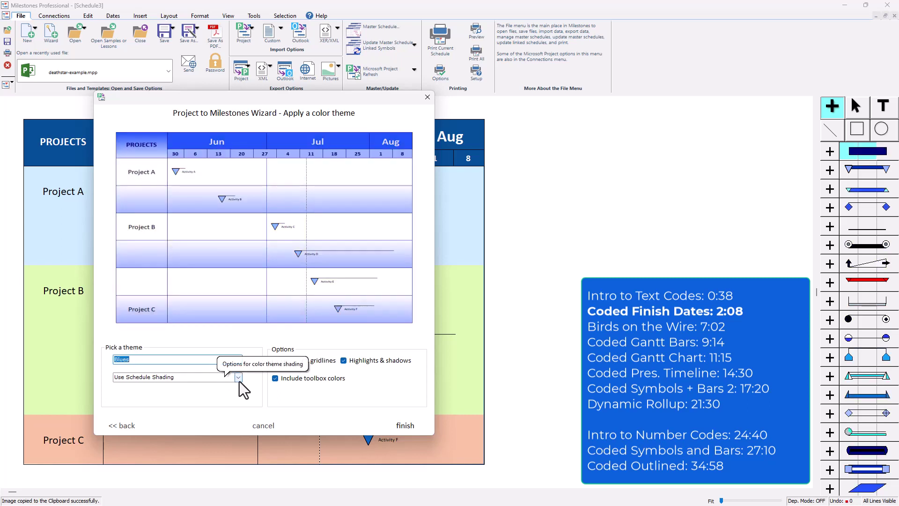
click(404, 423)
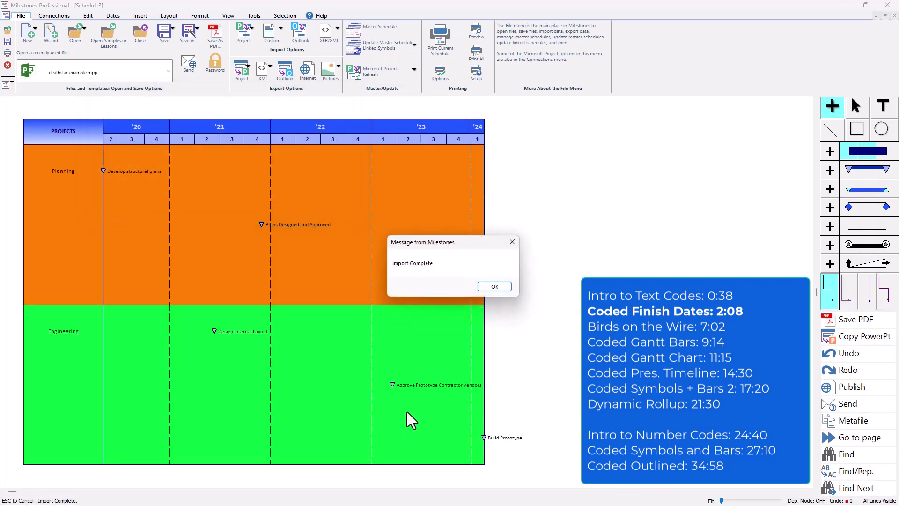
click(495, 287)
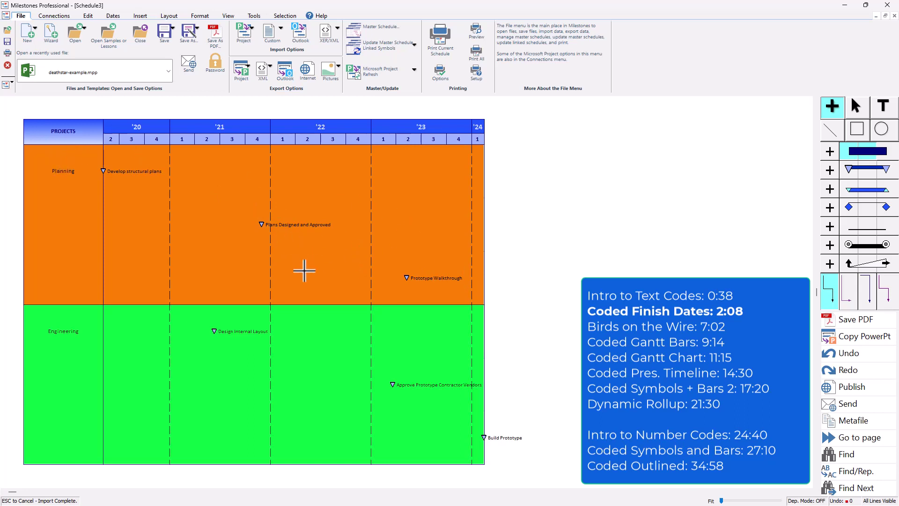
click(80, 181)
click(70, 220)
click(80, 288)
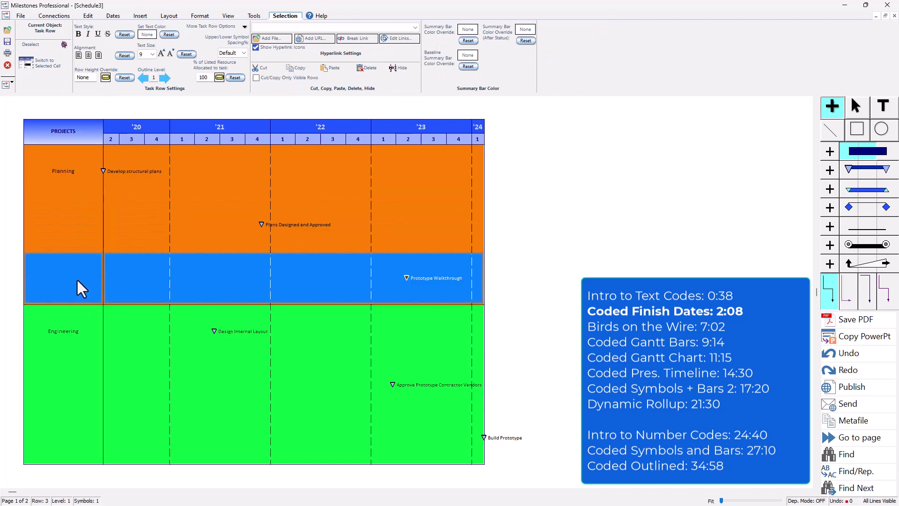
click(68, 237)
click(63, 186)
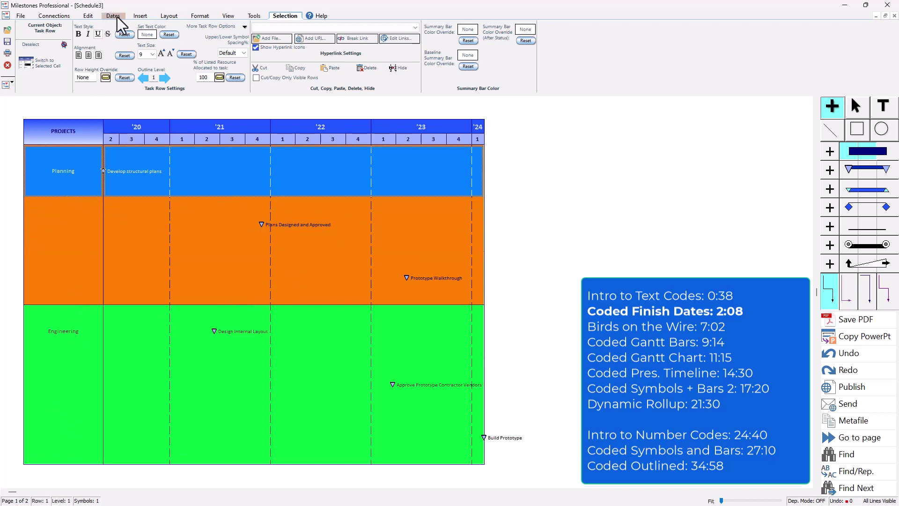
Set the schedule's rows per page to 8 and apply it, then raise the value to 9 and apply again.
click(166, 15)
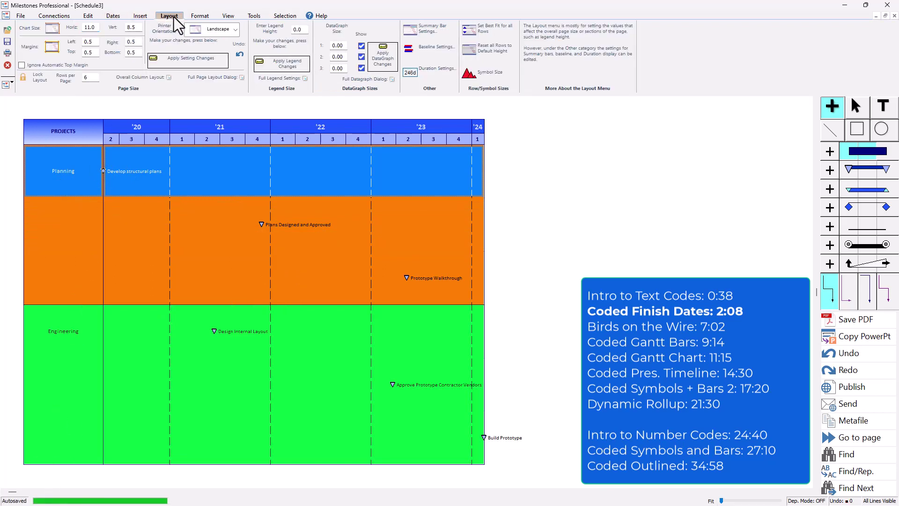
click(94, 77)
drag(93, 77, 83, 77)
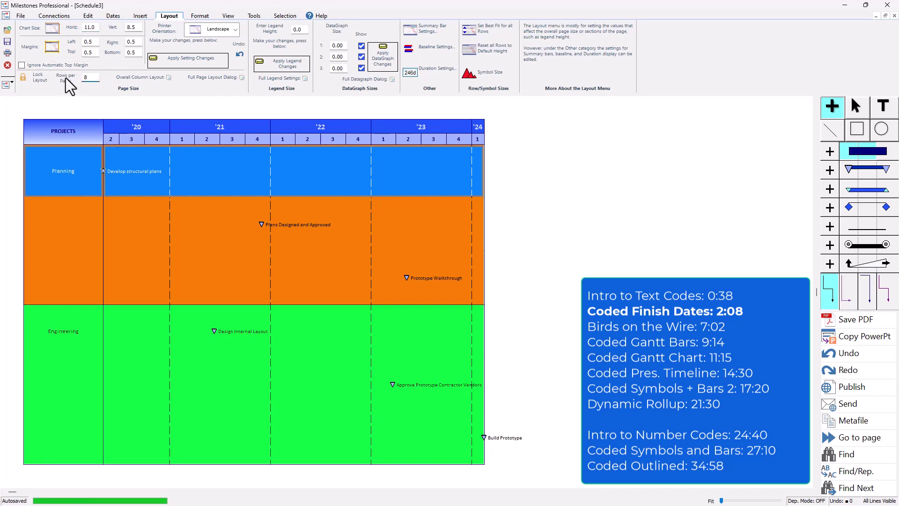
text(8)
click(196, 60)
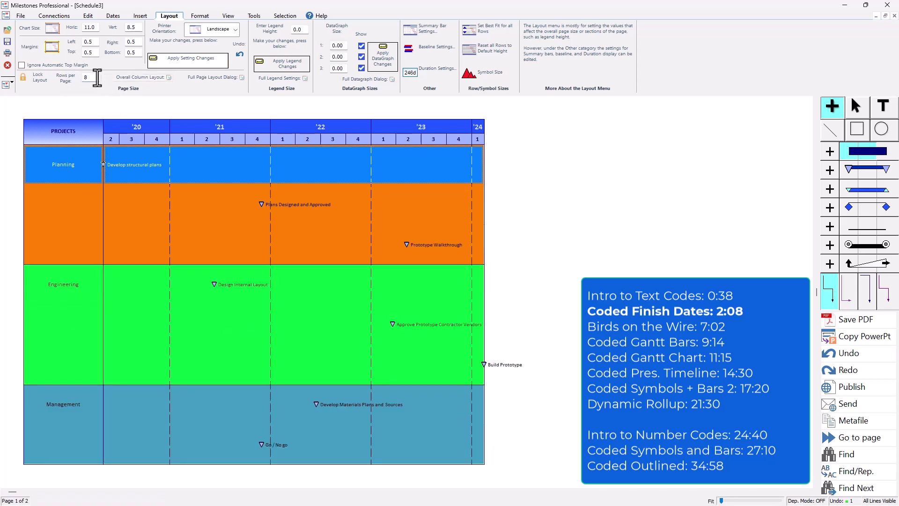
drag(94, 77, 81, 77)
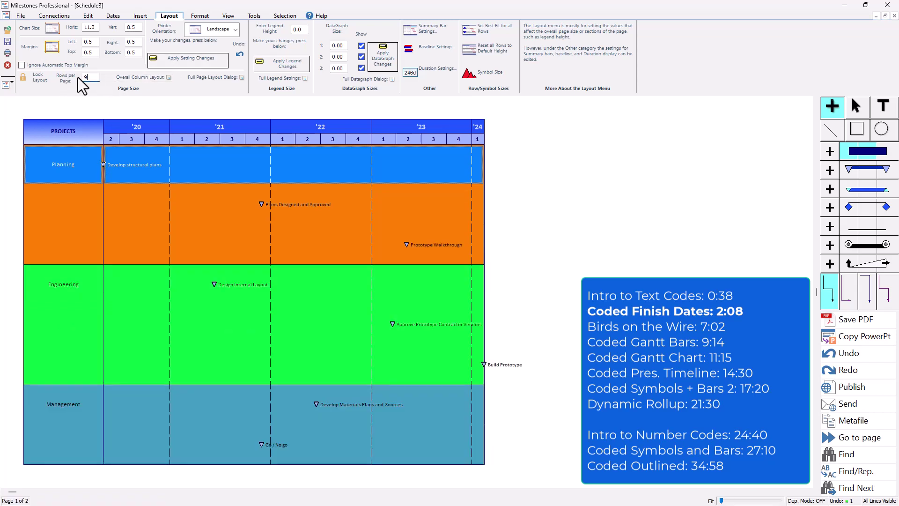
click(172, 60)
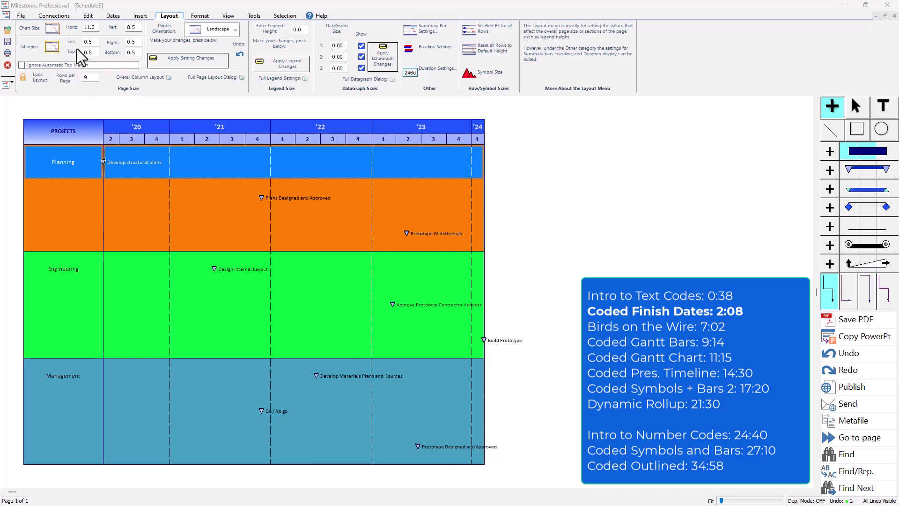
Create another report from the Microsoft Project file deathstar-example.mpp as a swimlane chart.
click(57, 17)
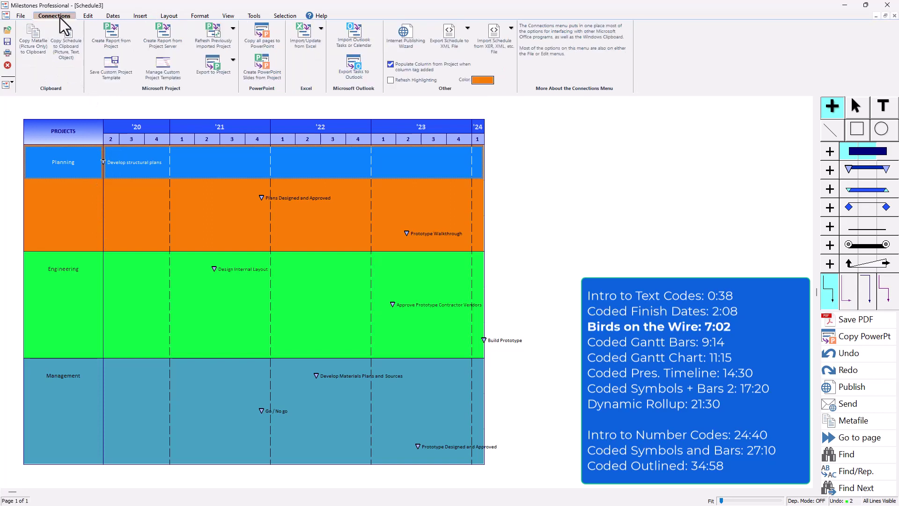
click(126, 40)
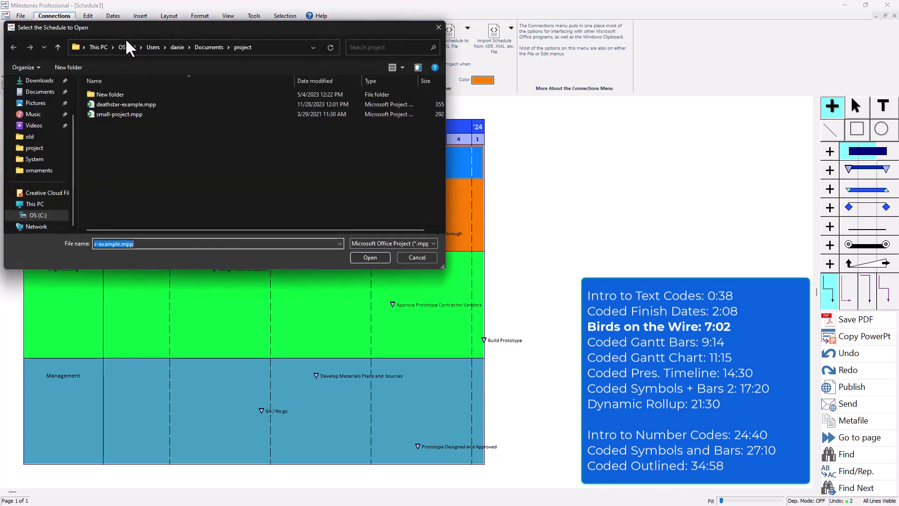
click(128, 104)
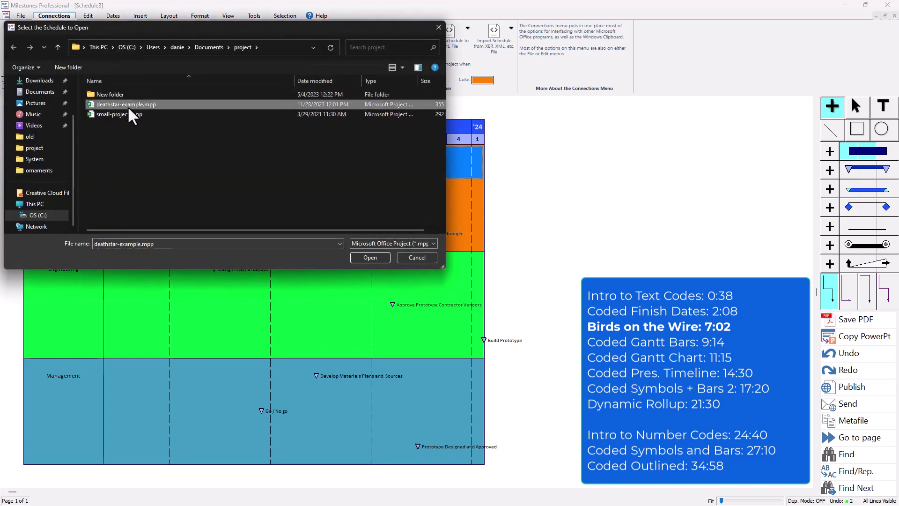
click(371, 258)
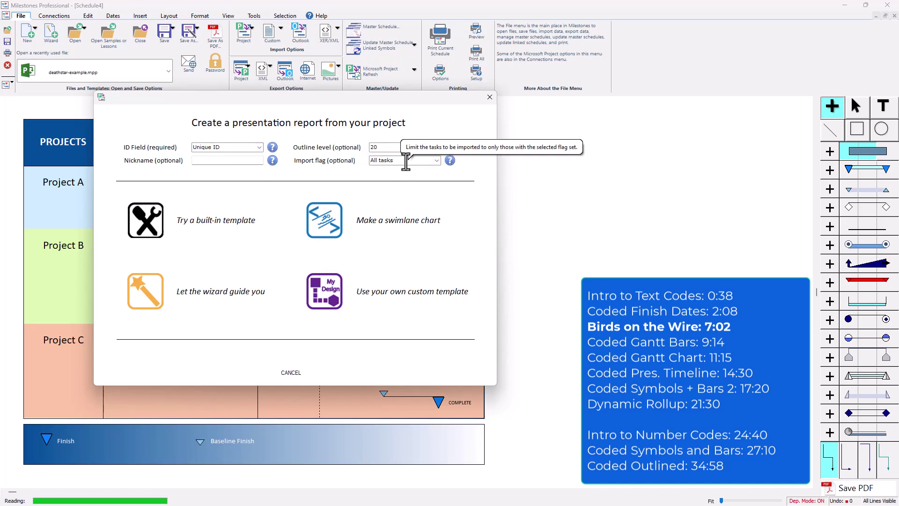
click(328, 221)
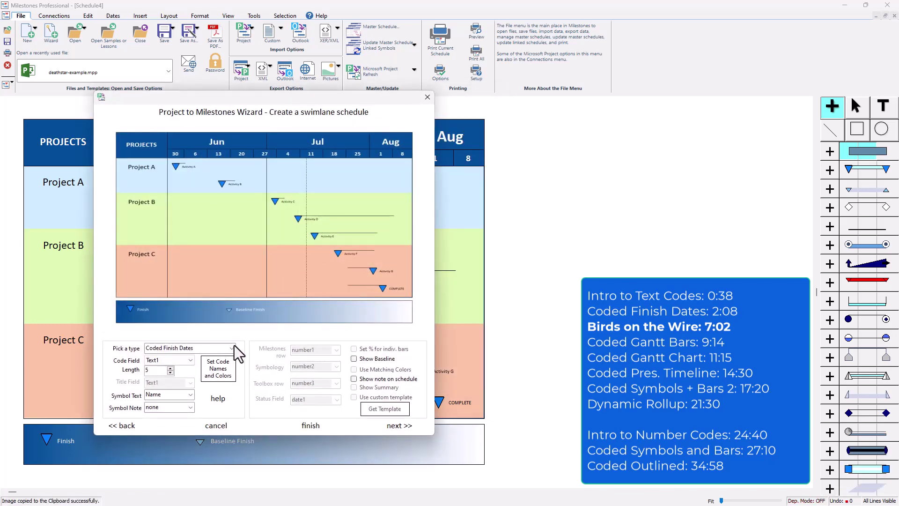
Choose the Birds on the Wire swimlane type and accept the plann, engin and manag codes with their titles and colors.
click(232, 349)
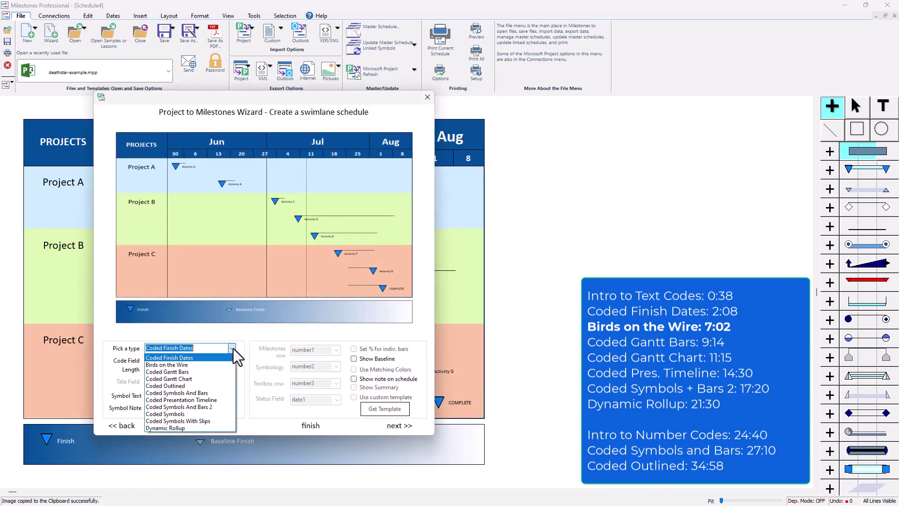
click(217, 364)
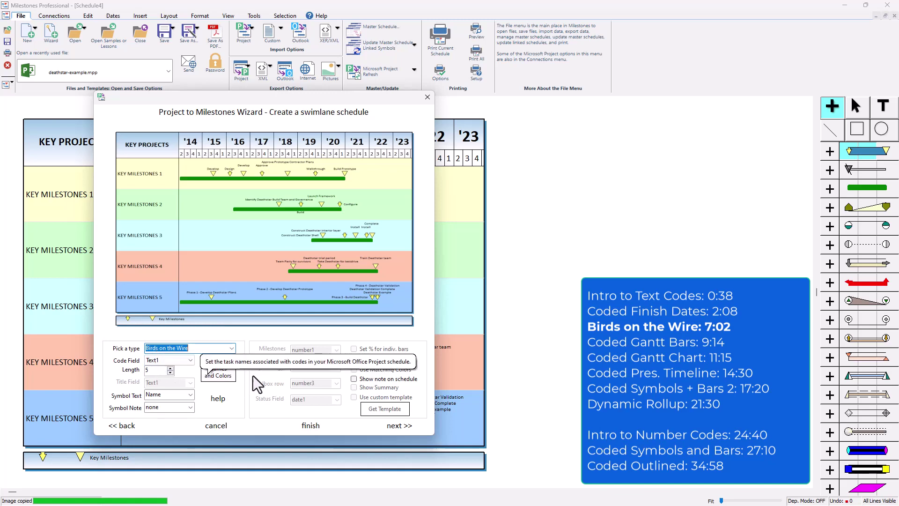
click(226, 381)
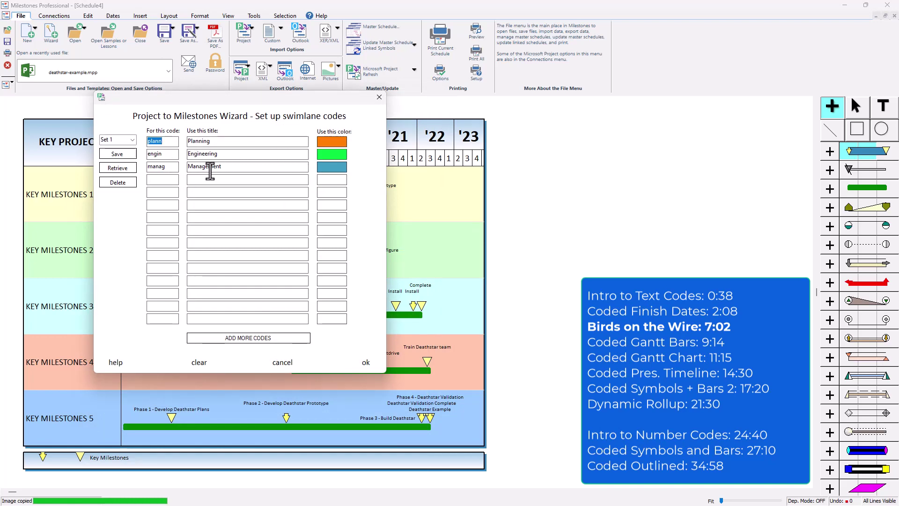
click(168, 141)
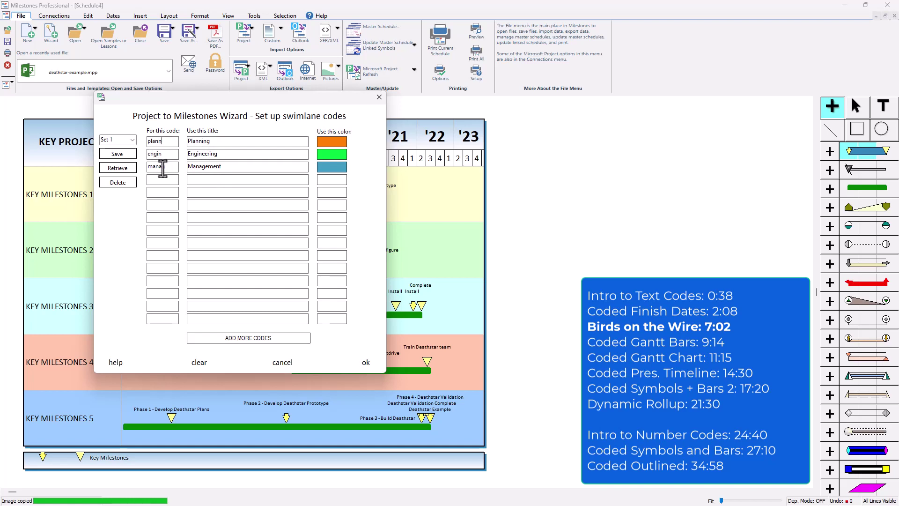
click(366, 362)
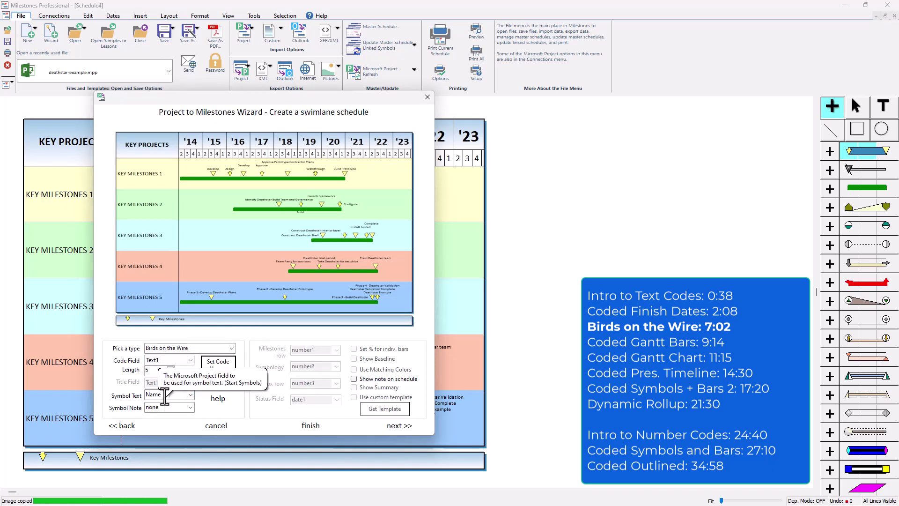
Keep the default page size, row and theme settings and finish importing the Birds on the Wire chart.
click(397, 425)
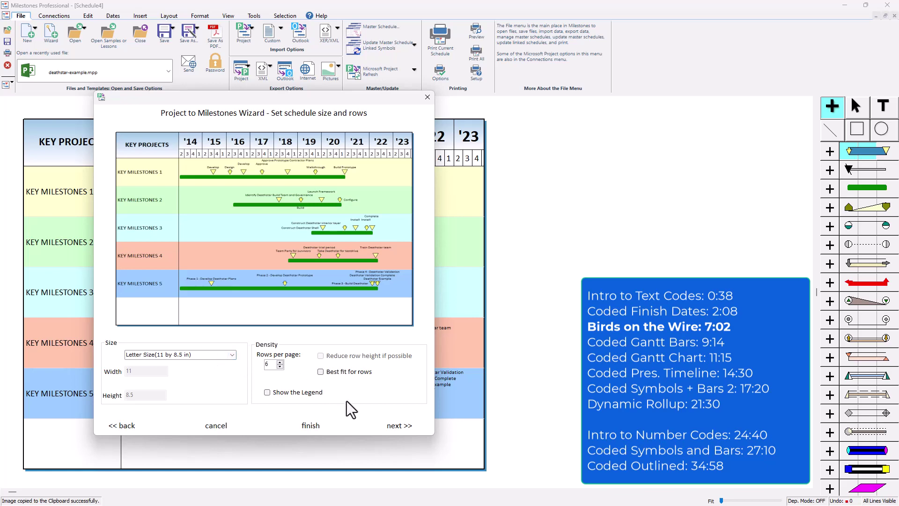
click(399, 427)
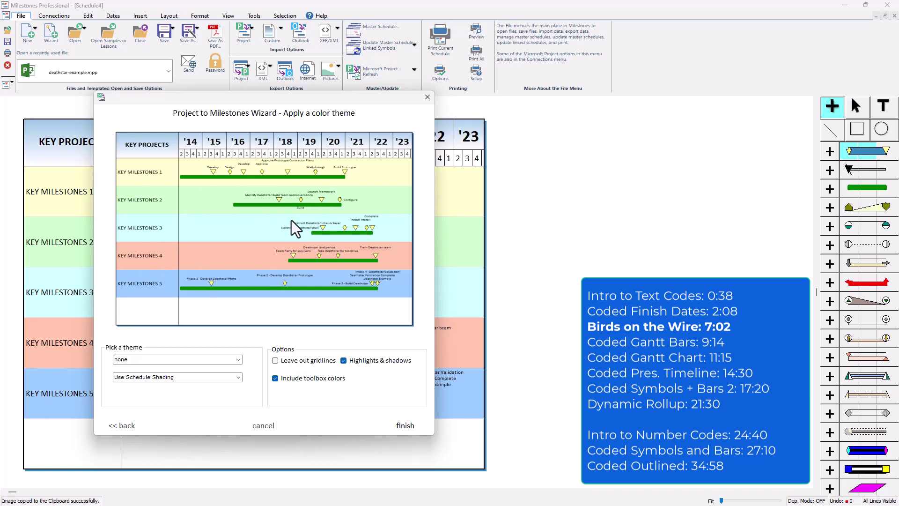
click(404, 425)
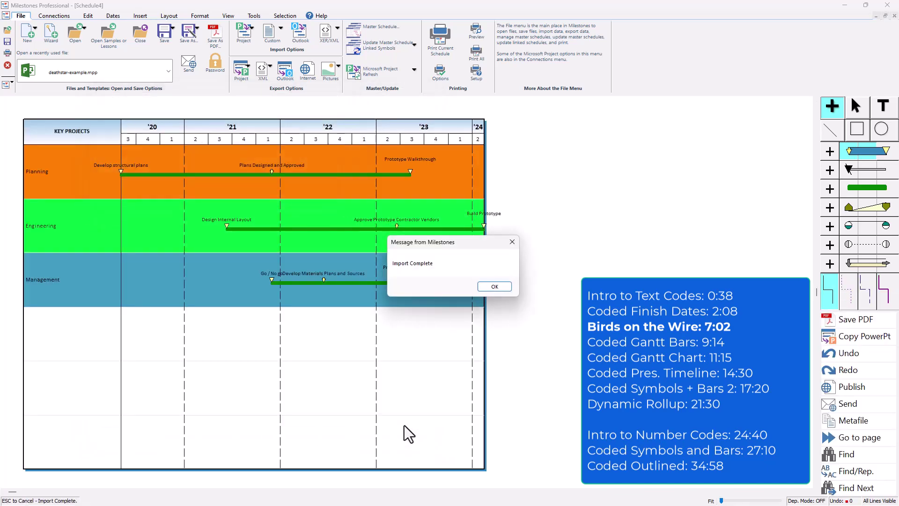
click(495, 287)
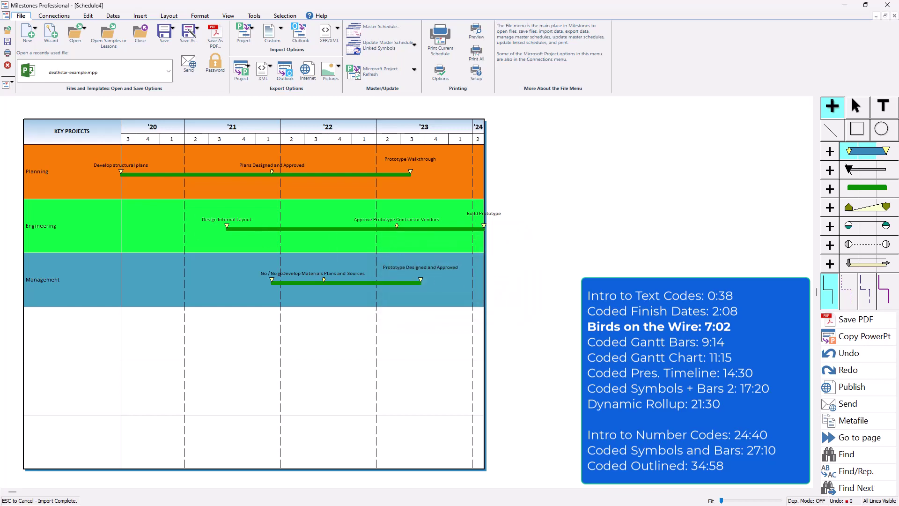
Switch to Microsoft Project to examine the tasks' Text1 codes and return to the Milestones Professional schedule.
key(alt+Tab)
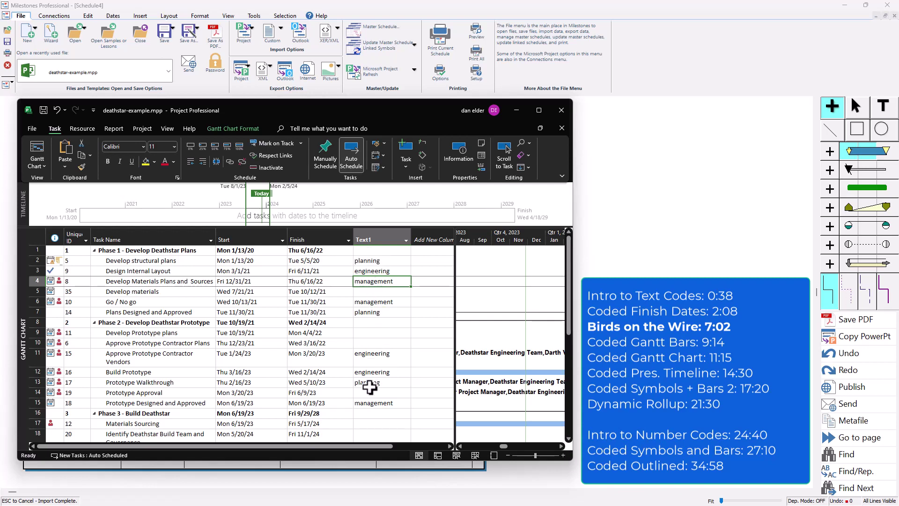
click(292, 6)
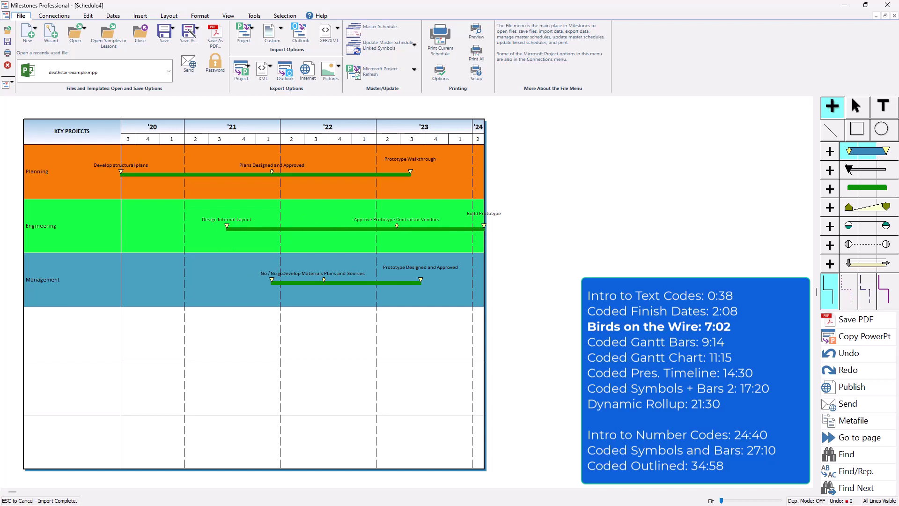
key(alt+Tab)
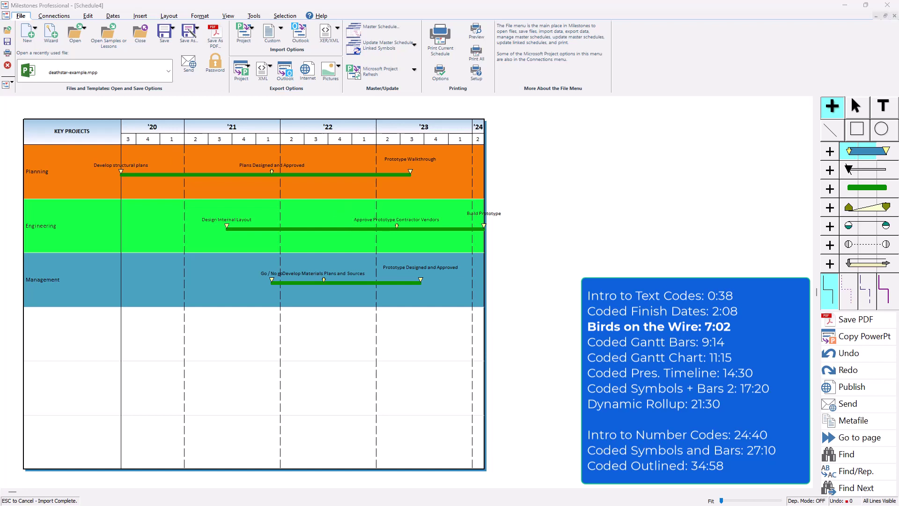
Create another report from the Microsoft Project file deathstar-example.mpp as a swimlane chart.
click(53, 15)
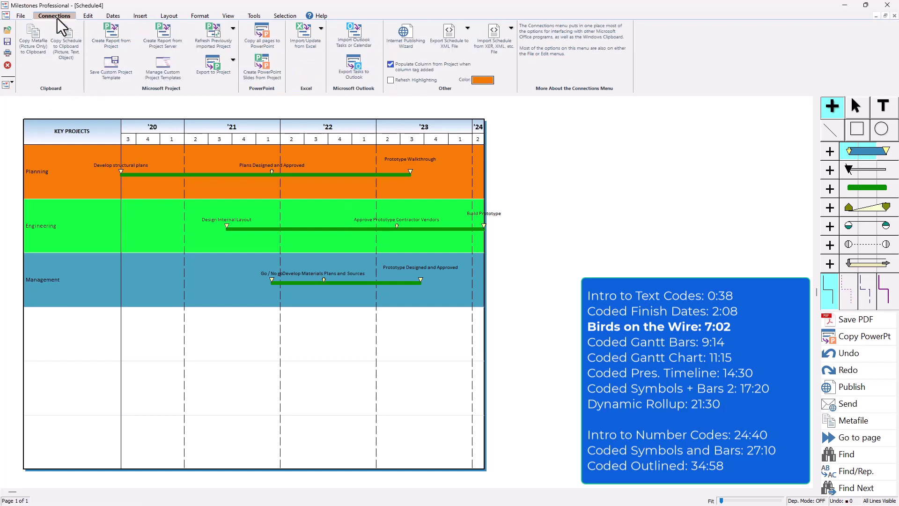
click(126, 46)
click(135, 105)
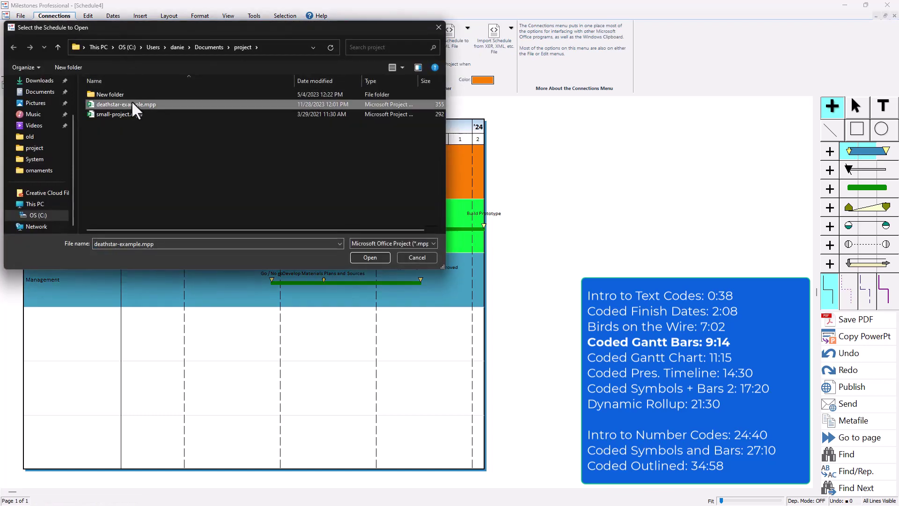
click(370, 257)
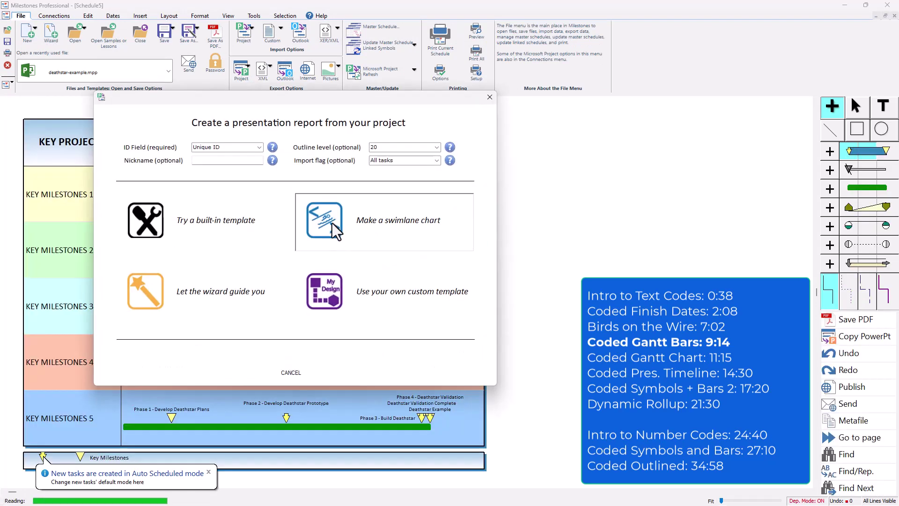
click(334, 225)
Choose the Coded Gantt Bars type and set the Planning and Engineering codes' symbology to Bar: Start + Finish, leaving Management on Milestone: Finish.
click(232, 348)
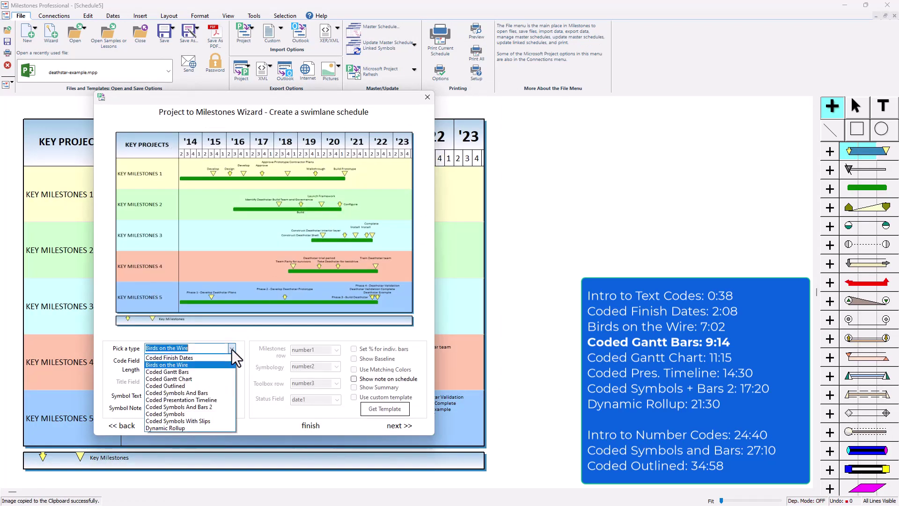
click(209, 372)
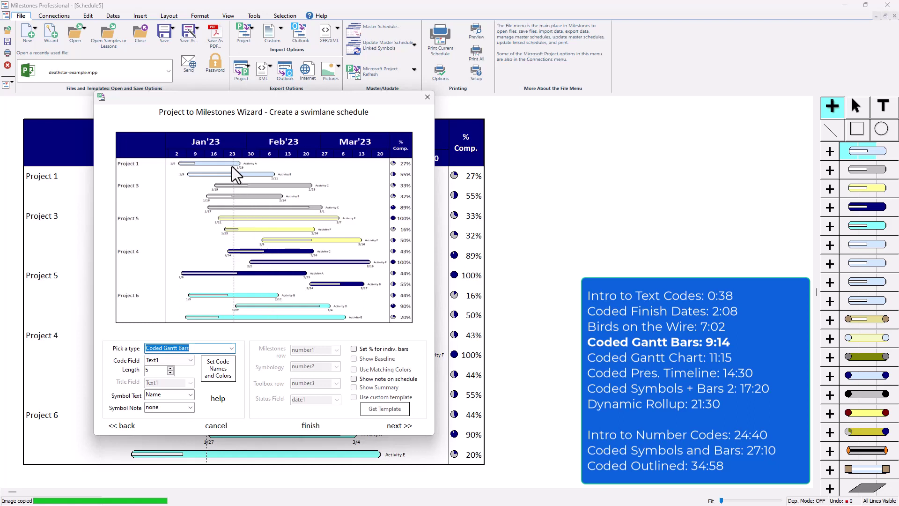
click(225, 374)
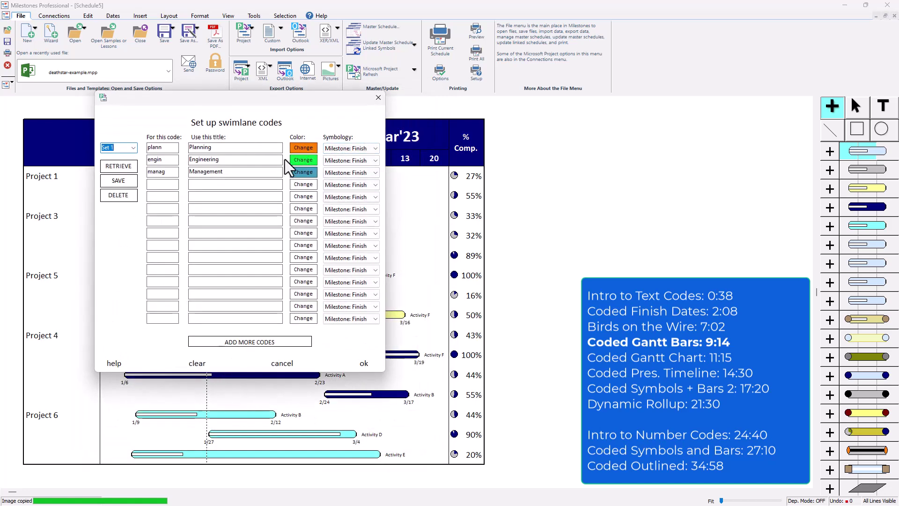
click(364, 149)
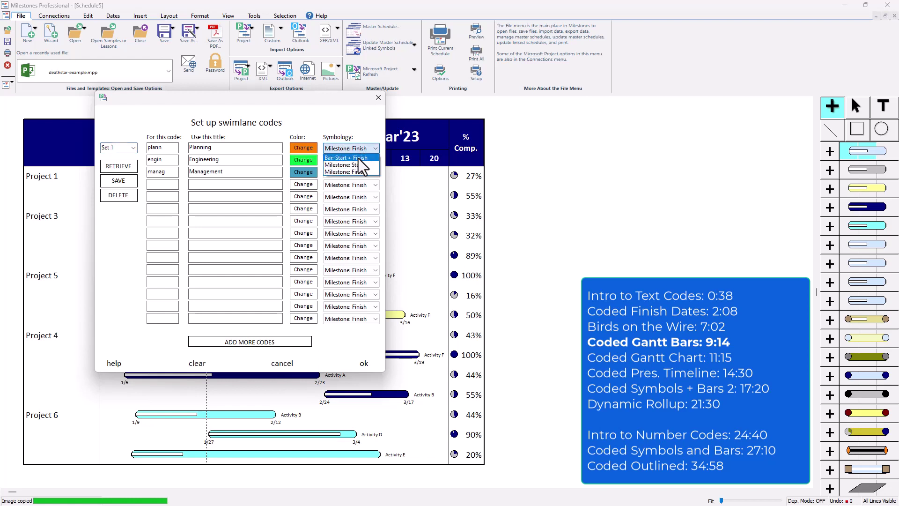
click(361, 158)
click(361, 160)
click(359, 171)
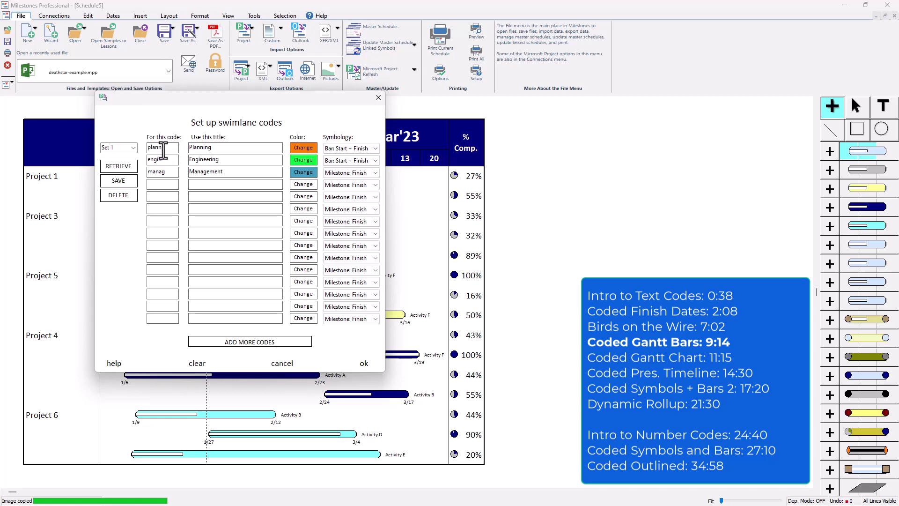
click(365, 364)
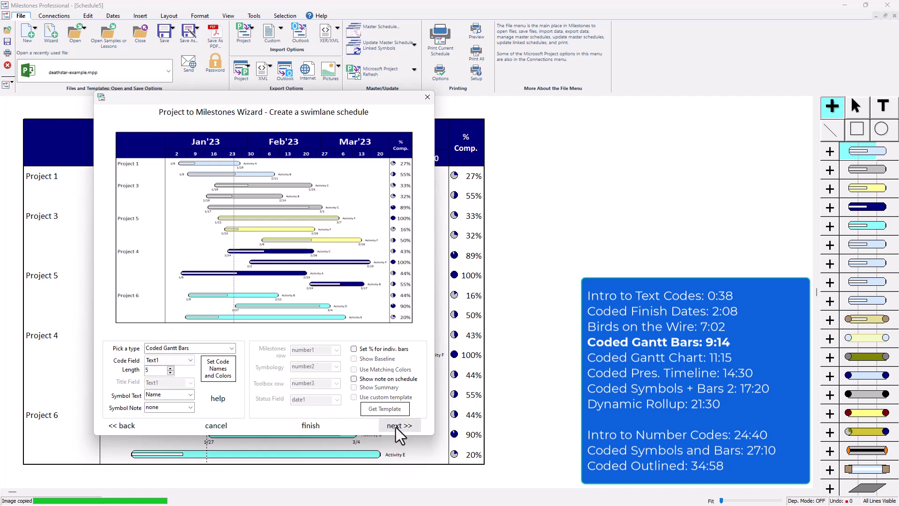
Keep the default symbol text, page size, rows and theme and finish importing the Coded Gantt Bars chart.
click(399, 426)
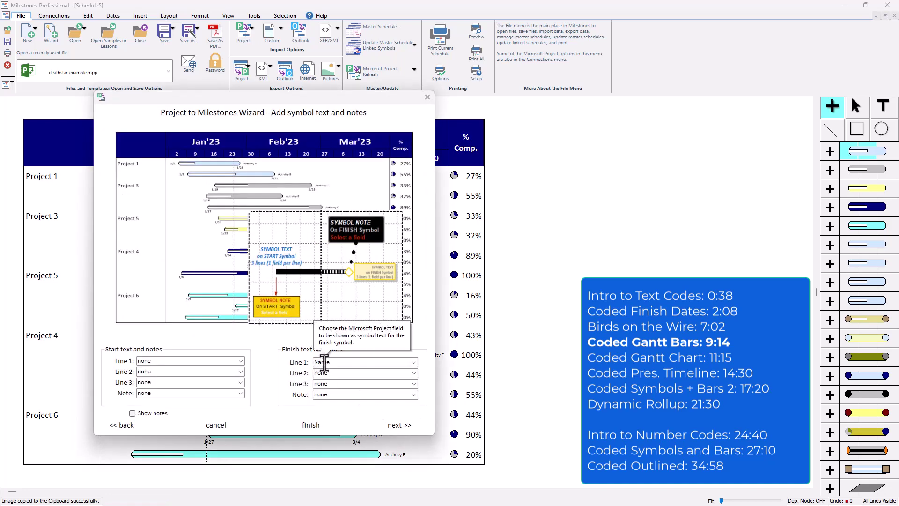
click(396, 426)
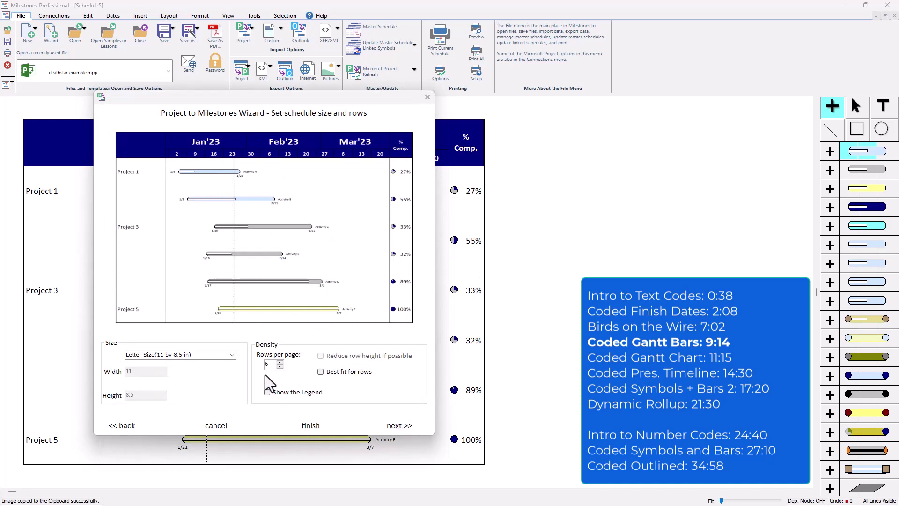
click(394, 426)
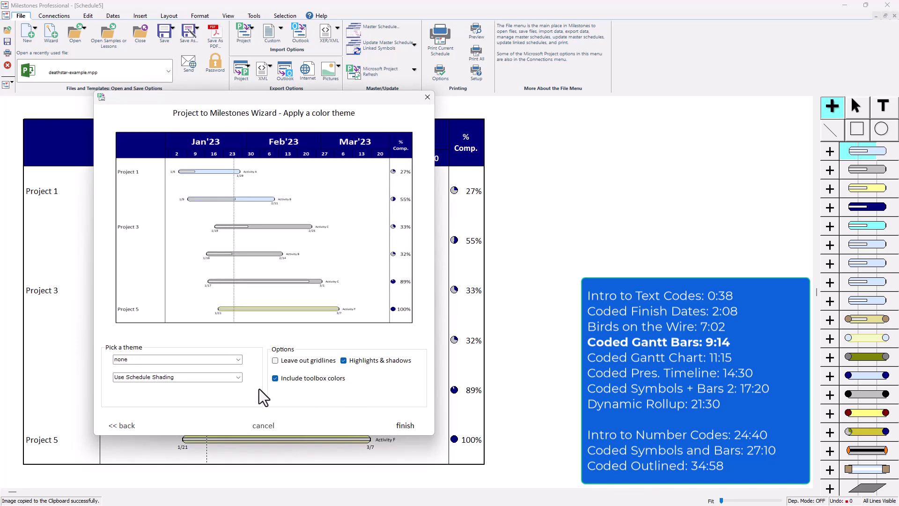
click(406, 425)
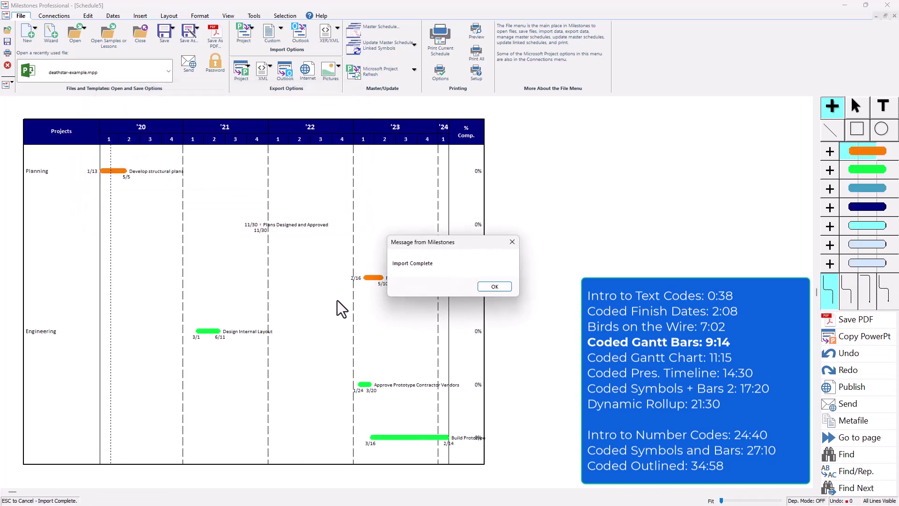
click(494, 286)
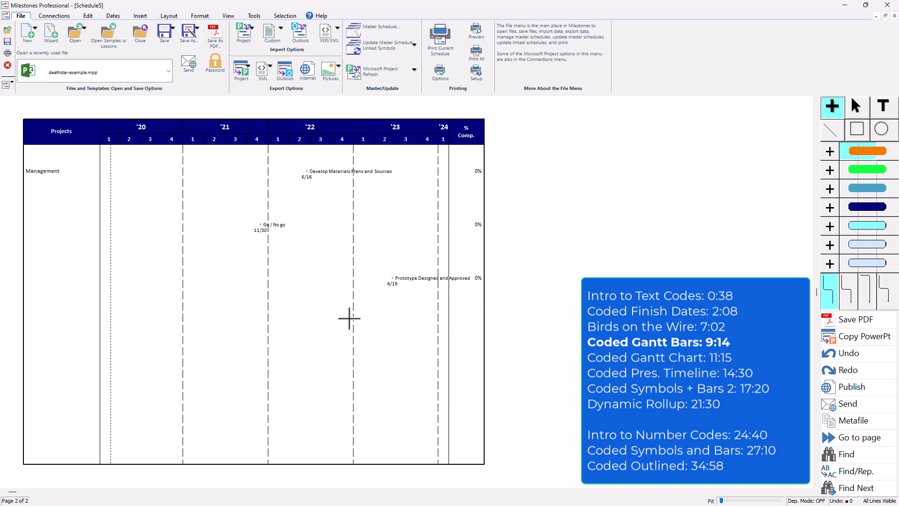
Set the schedule's rows per page to 9 and apply the setting.
scroll(349, 318, down, 1)
scroll(349, 303, up, 1)
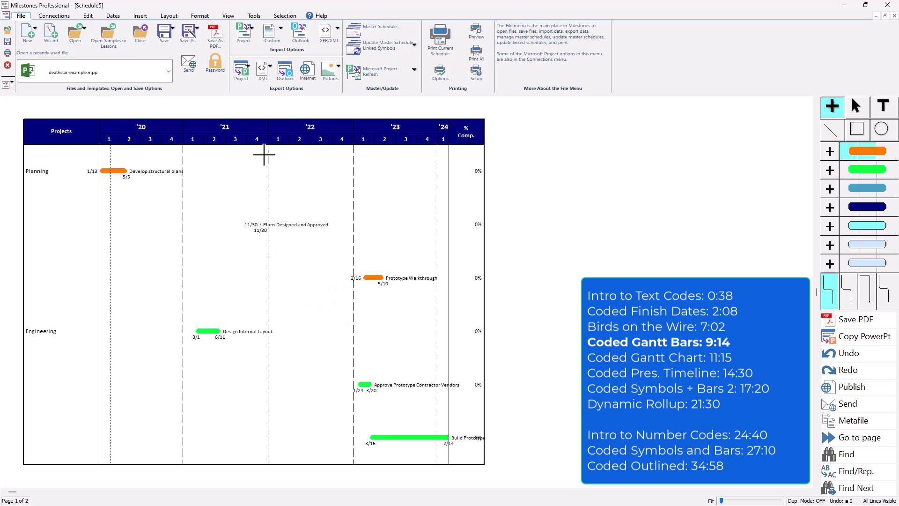
click(174, 17)
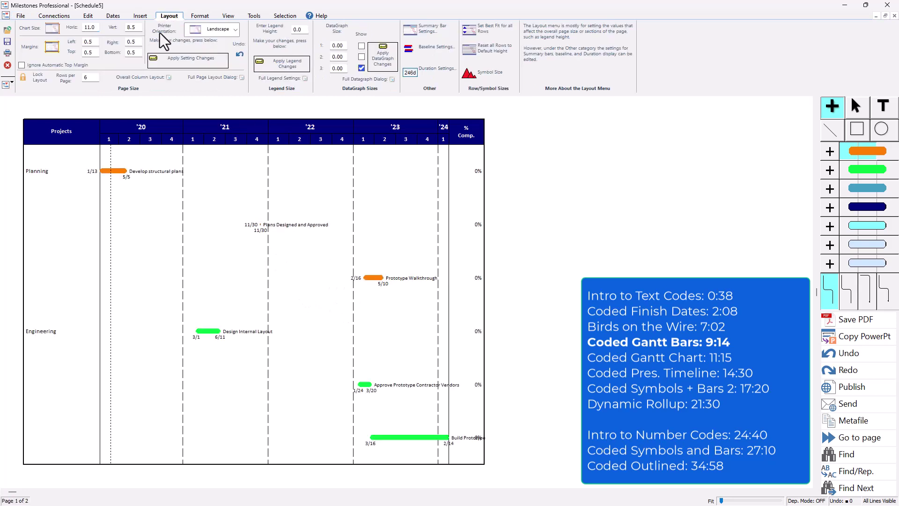
drag(91, 77, 68, 76)
click(193, 61)
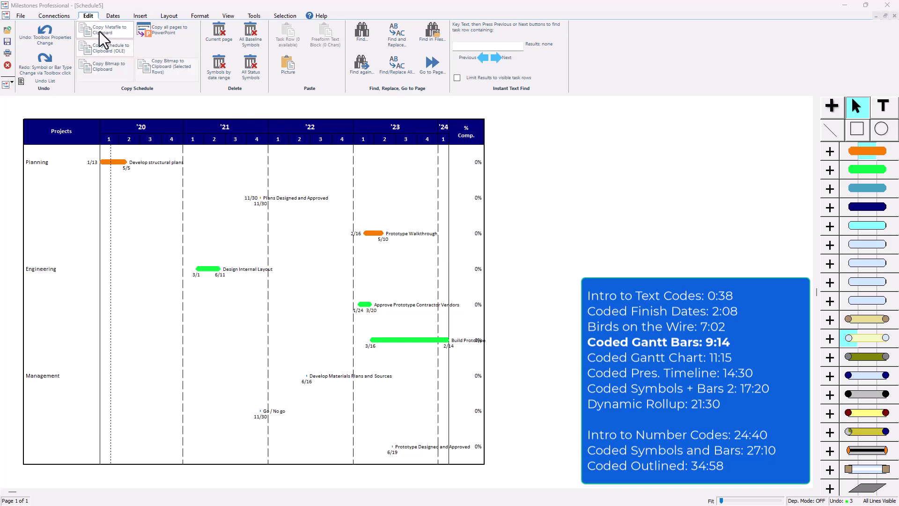
Create a further report from the Microsoft Project file deathstar-example.mpp and make it a swimlane chart.
click(54, 15)
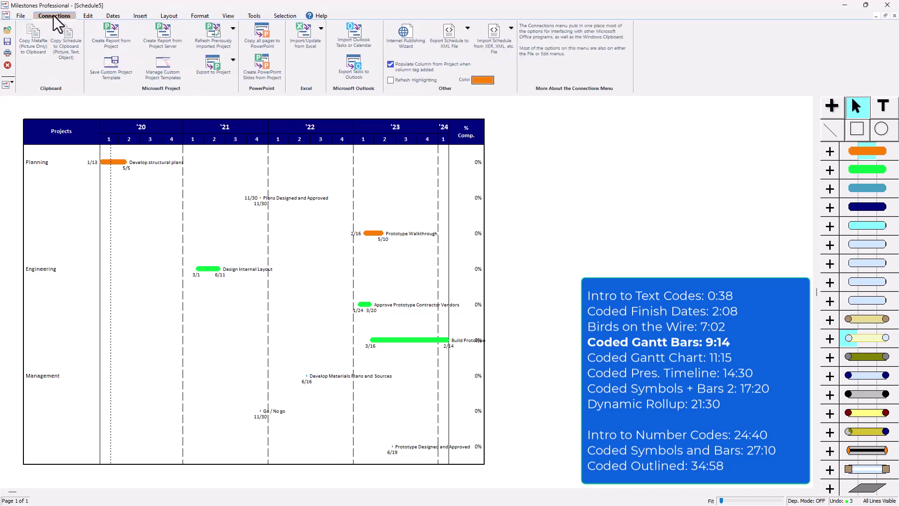
click(106, 35)
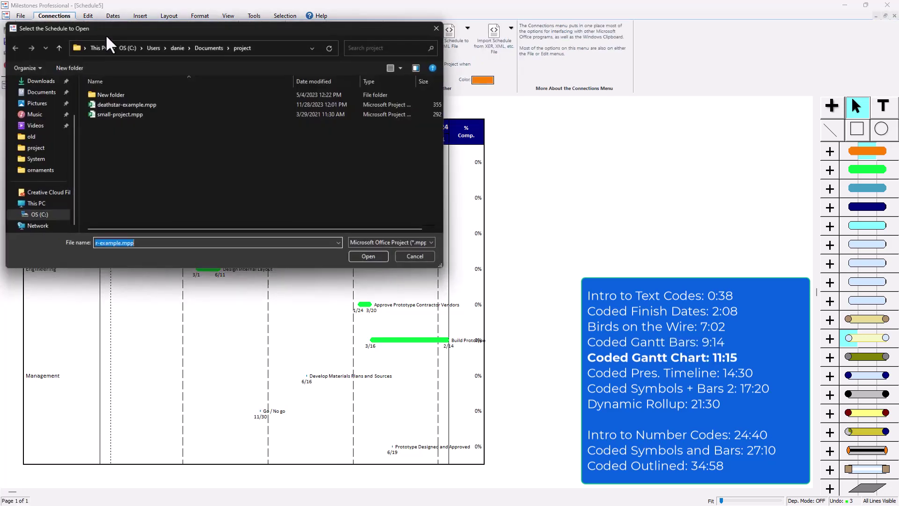
click(140, 104)
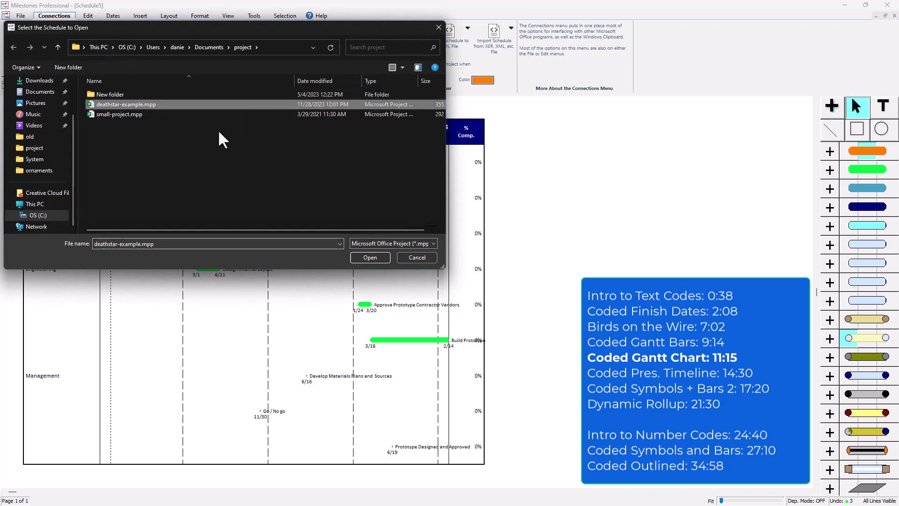
click(357, 257)
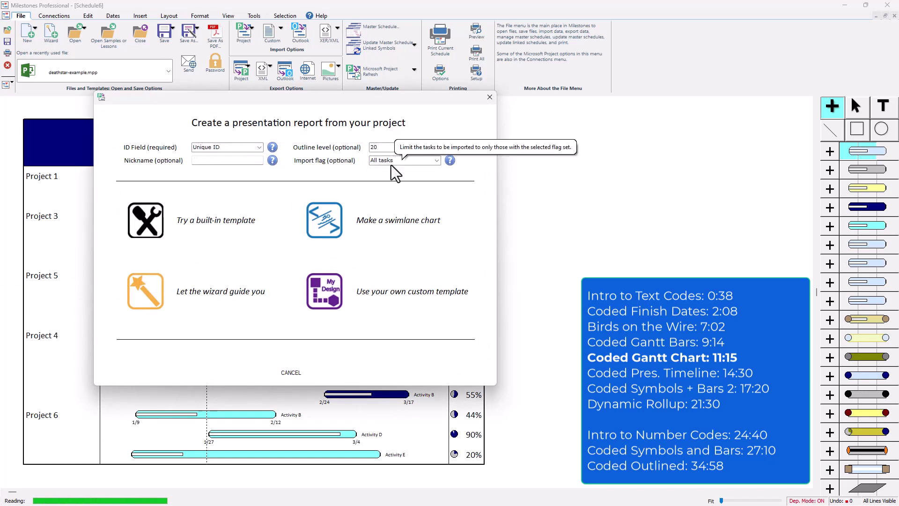
click(328, 217)
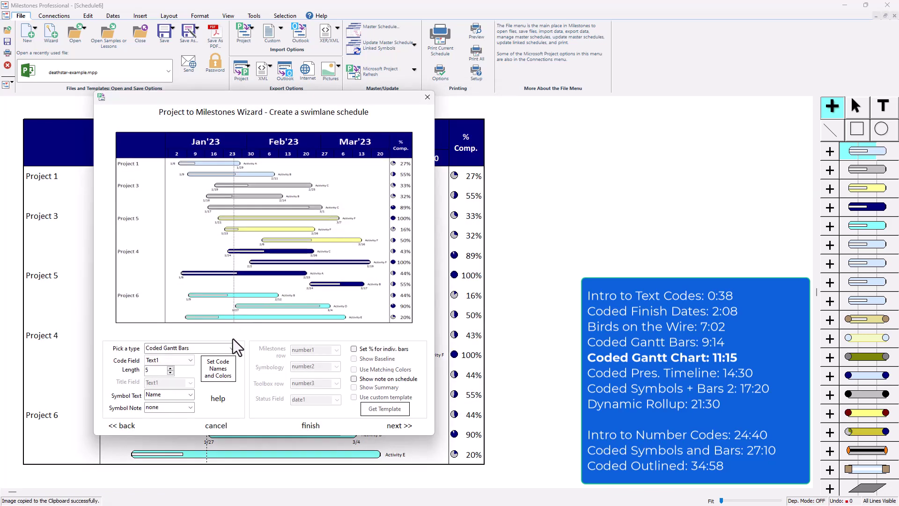
Choose the Coded Gantt Chart type with the existing Planning, Engineering and Management codes, keeping letter size and 6 rows per page.
click(231, 348)
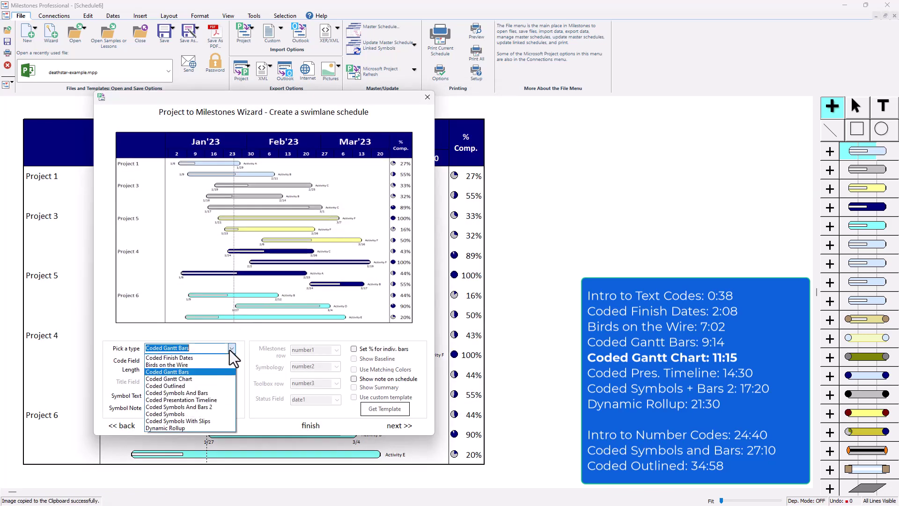
click(215, 380)
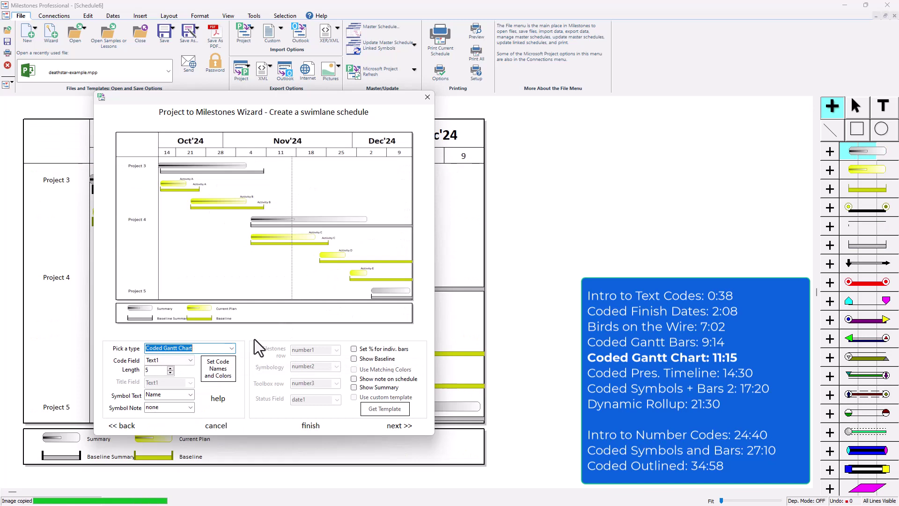
click(220, 378)
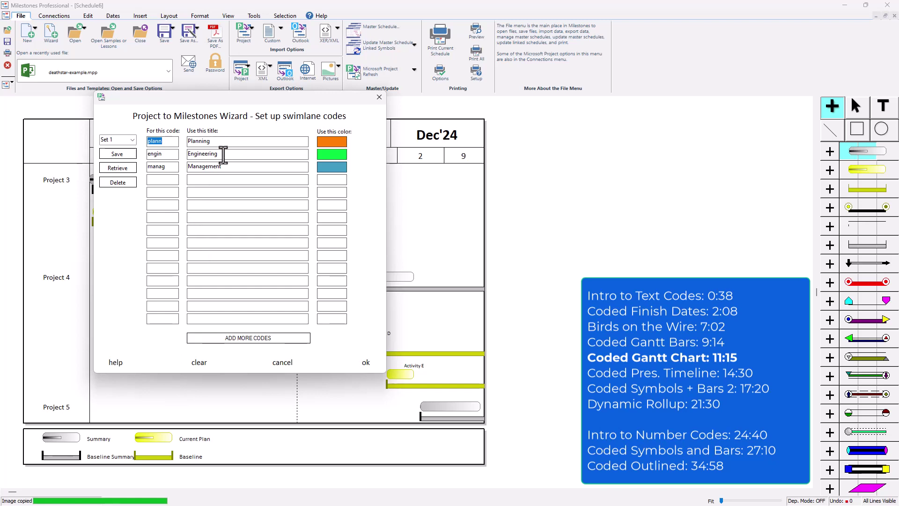
click(372, 366)
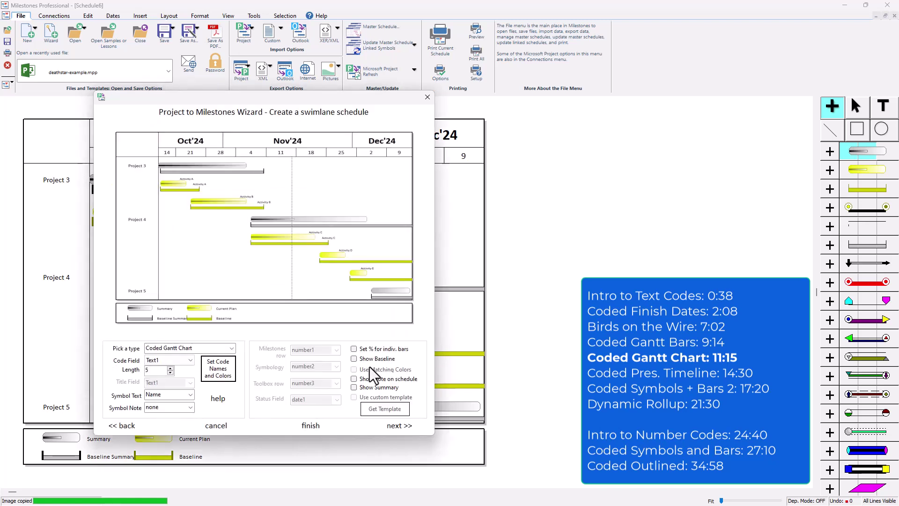
click(403, 425)
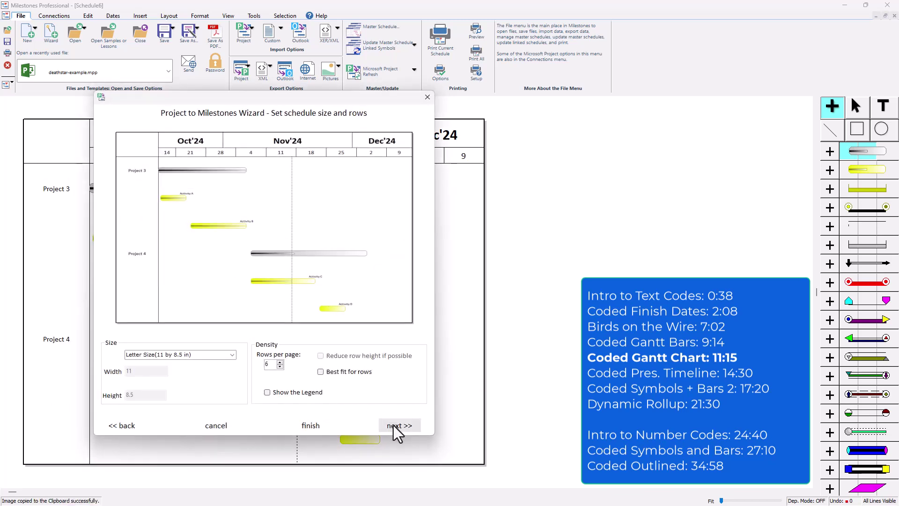
click(394, 425)
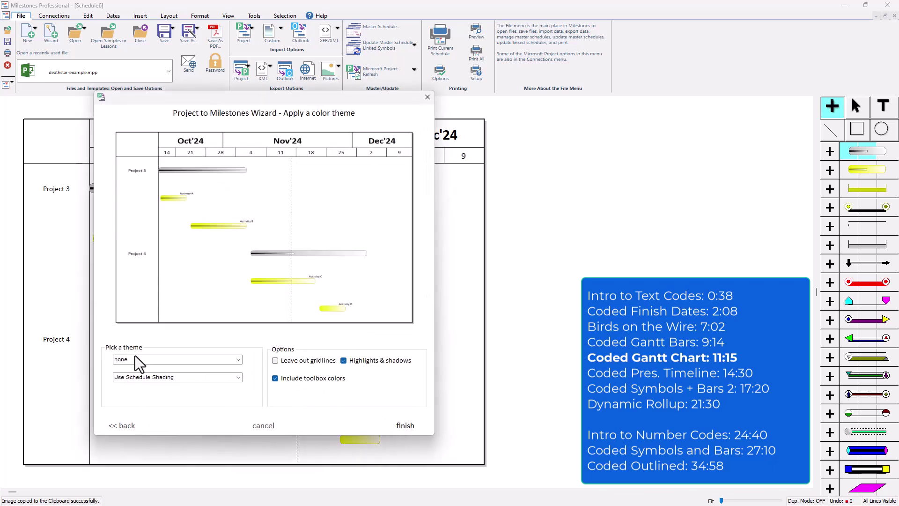
Try the Boardroom color theme on the chart with toolbox colors included.
click(238, 359)
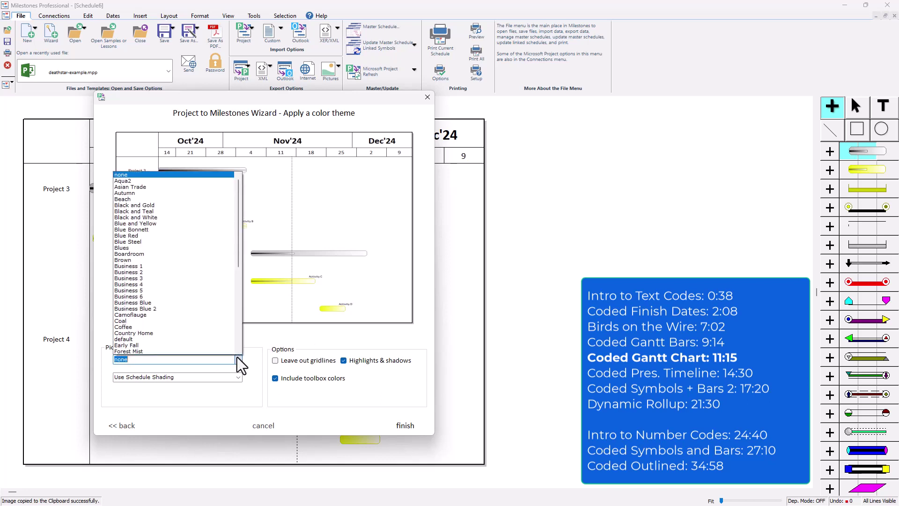
click(199, 256)
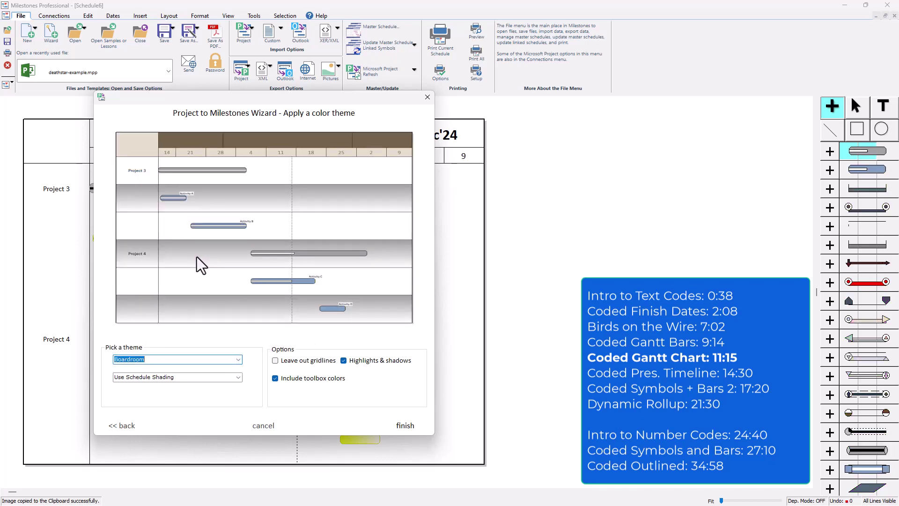
click(288, 379)
click(304, 378)
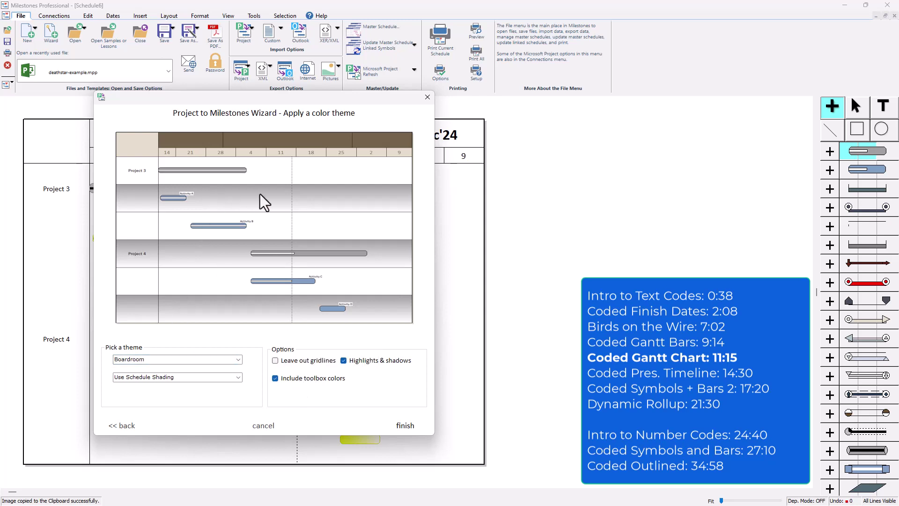
Apply the Forest Mist theme and finish importing the Coded Gantt Chart.
click(238, 360)
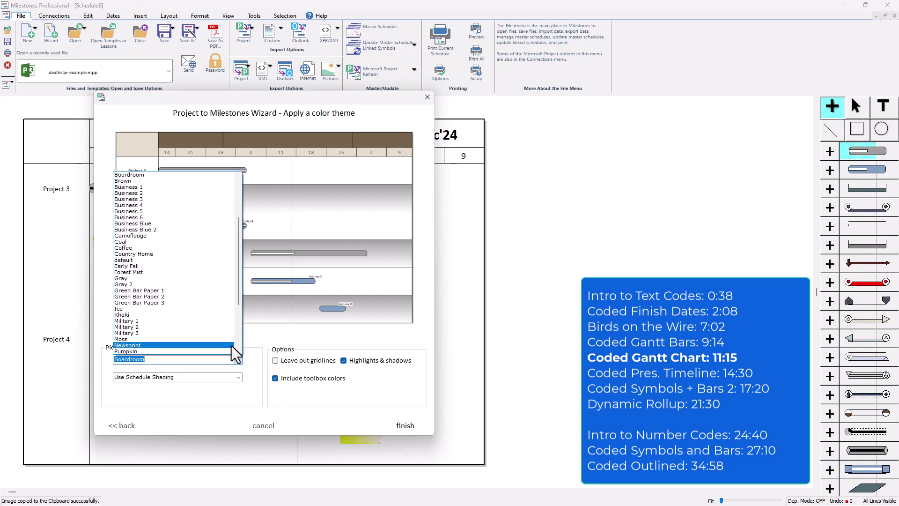
click(182, 271)
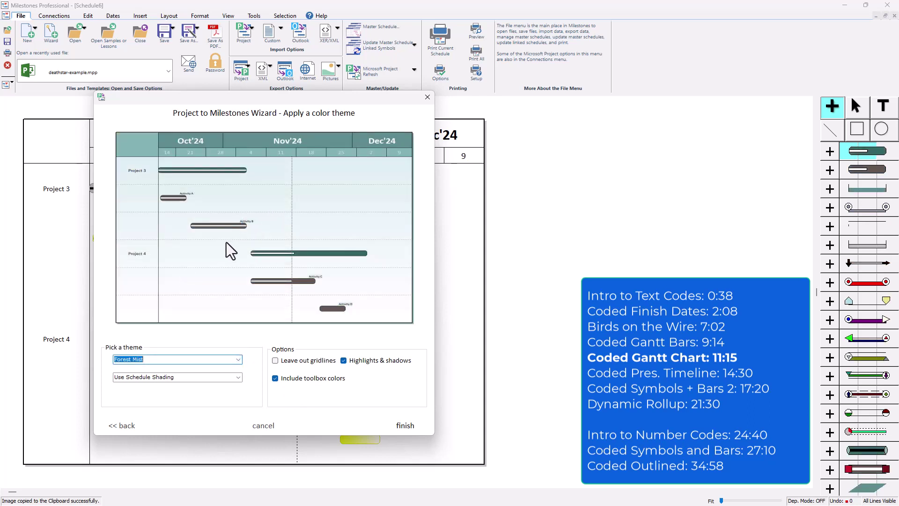
click(405, 426)
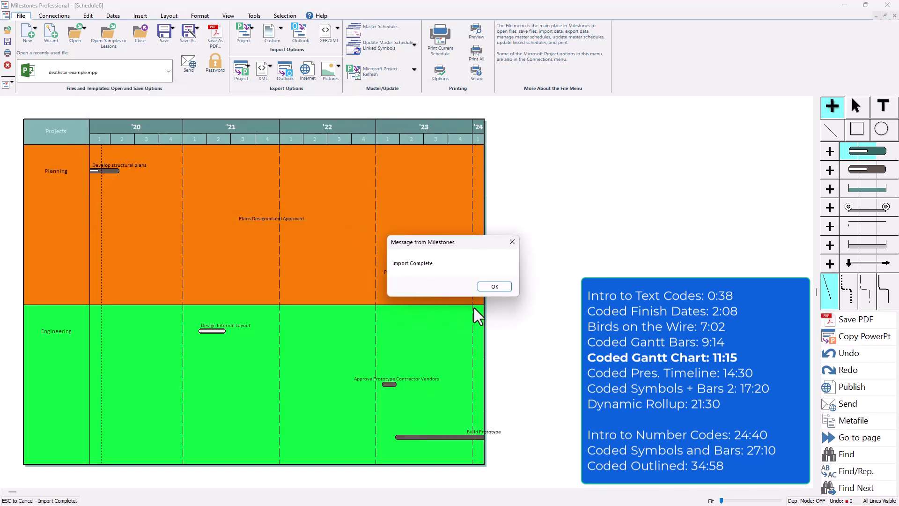
click(493, 286)
Set the Coded Gantt Chart's rows per page to 9 and apply the change.
scroll(202, 267, down, 1)
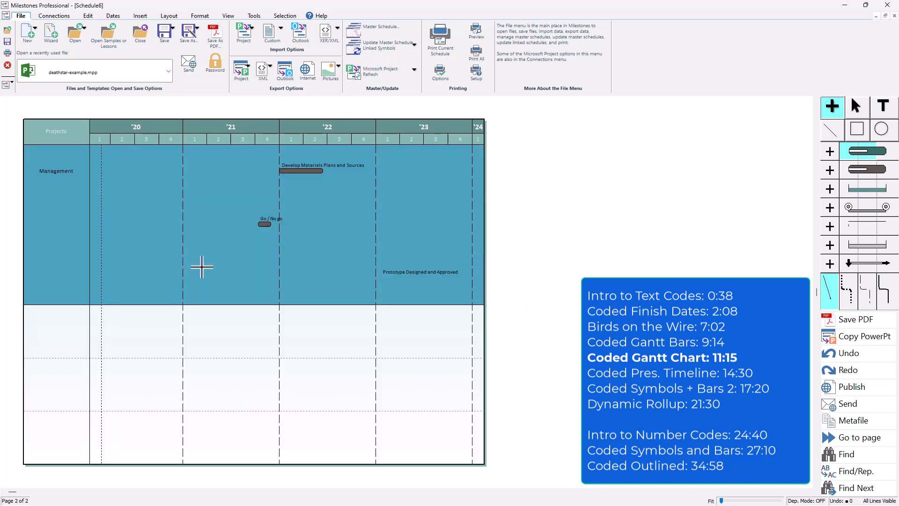
scroll(303, 305, up, 1)
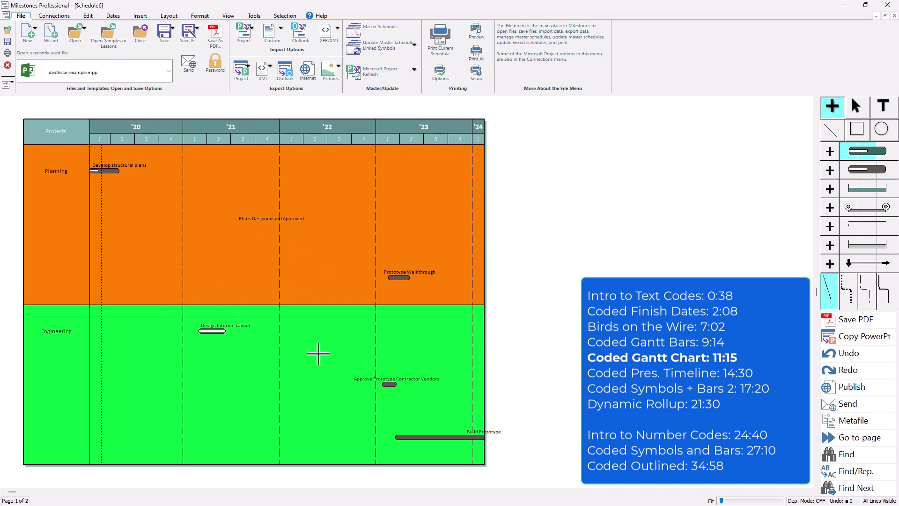
click(166, 14)
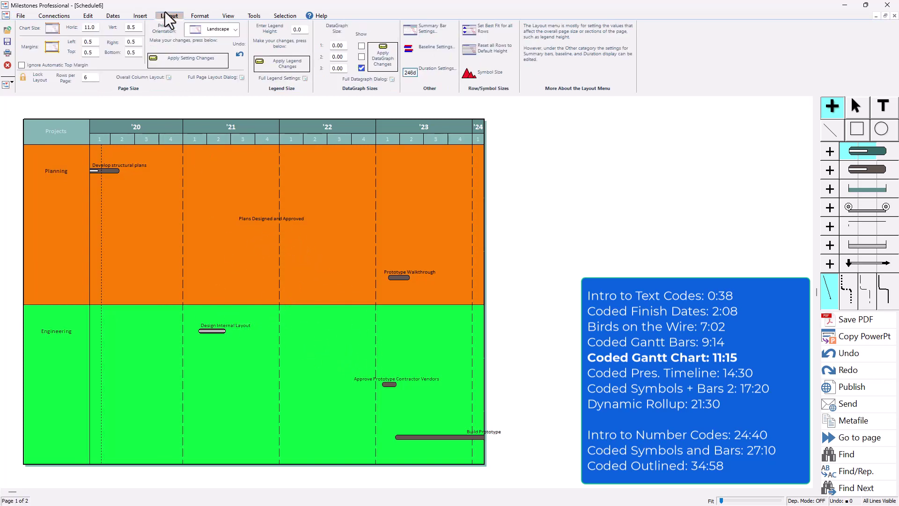
double_click(89, 76)
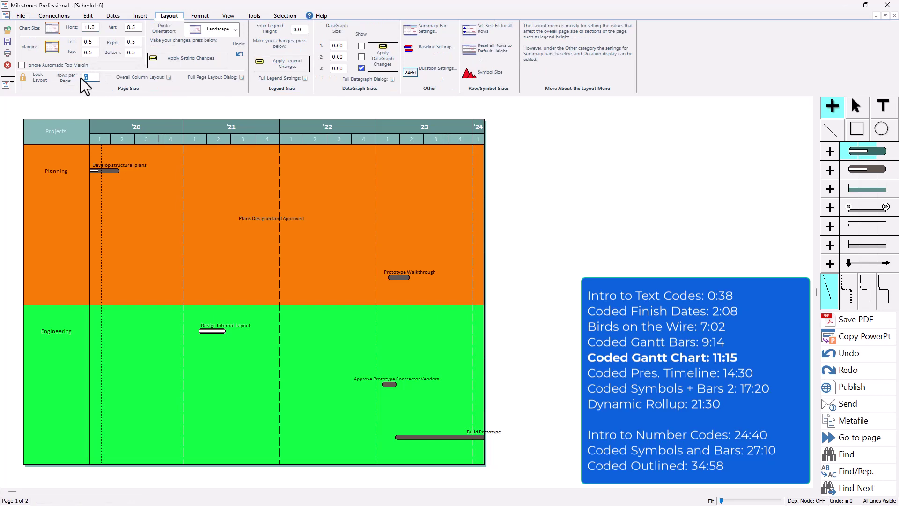
text(9)
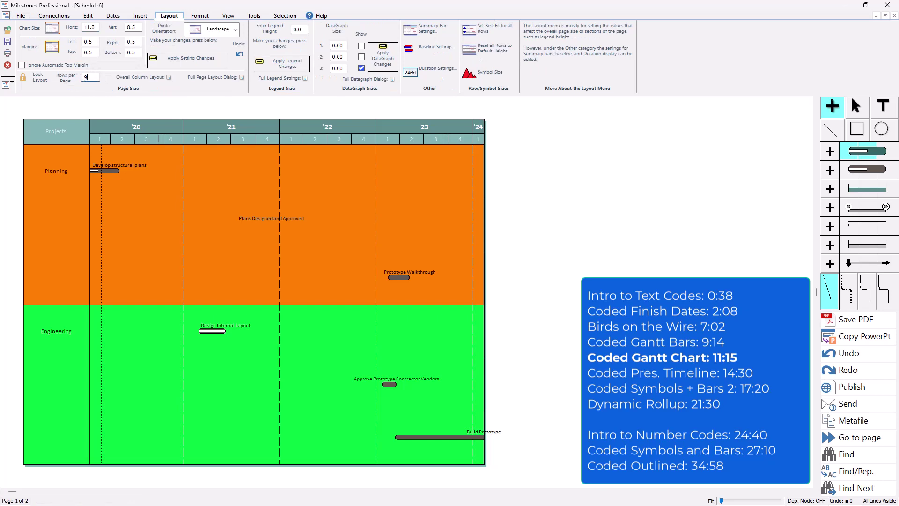
click(176, 60)
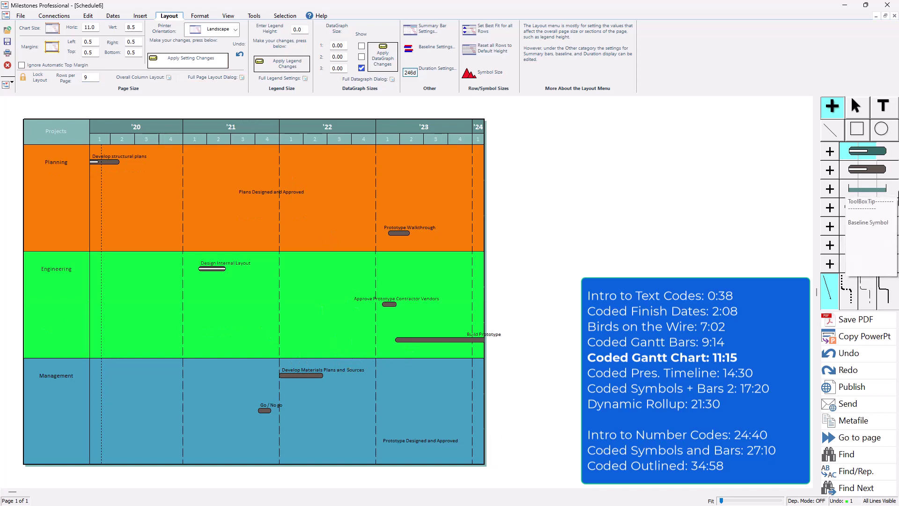
Set the schedule's displayed start date to 6/13/2019.
click(856, 106)
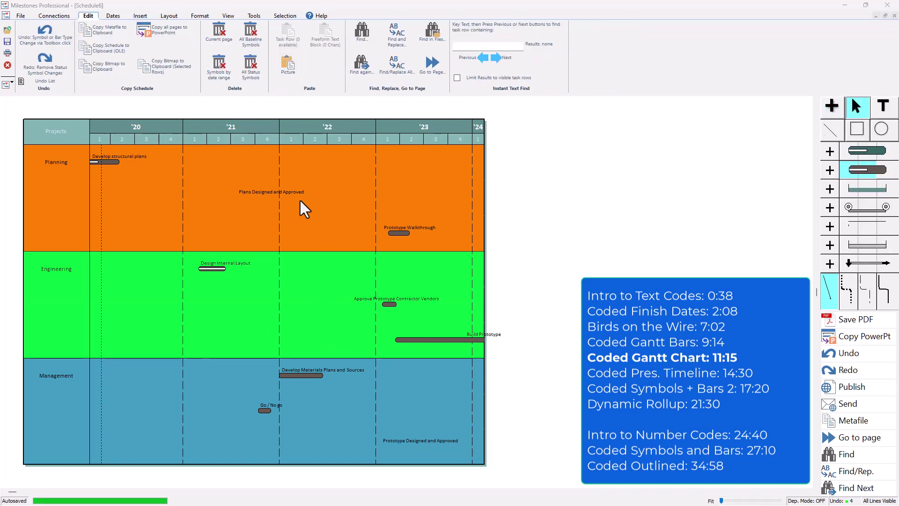
click(118, 16)
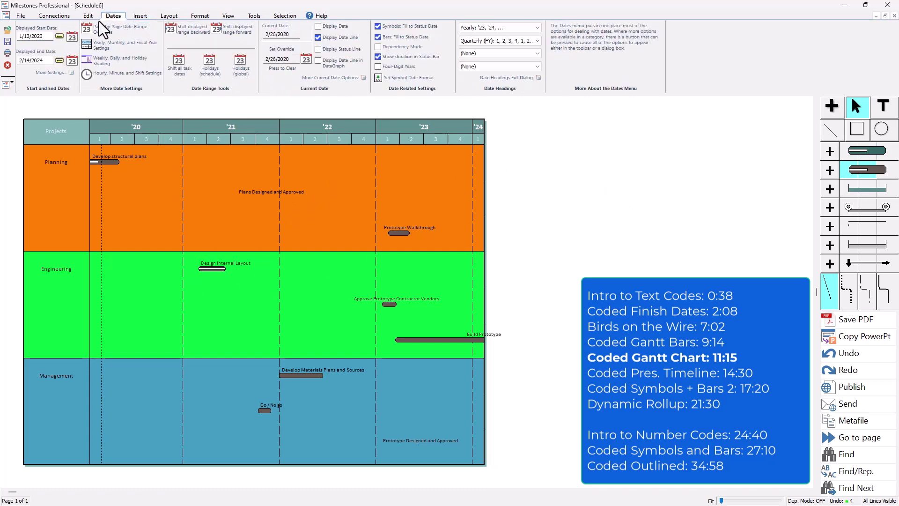
click(21, 34)
key(BackSpace)
text(9)
key(Return)
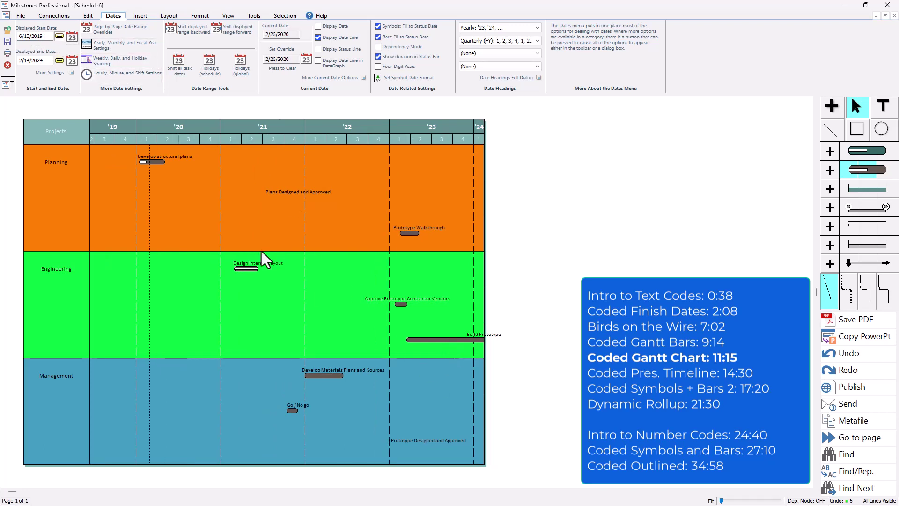
Set the schedule's displayed end date to 3/14/2025 and apply it.
drag(22, 61, 19, 61)
text(3)
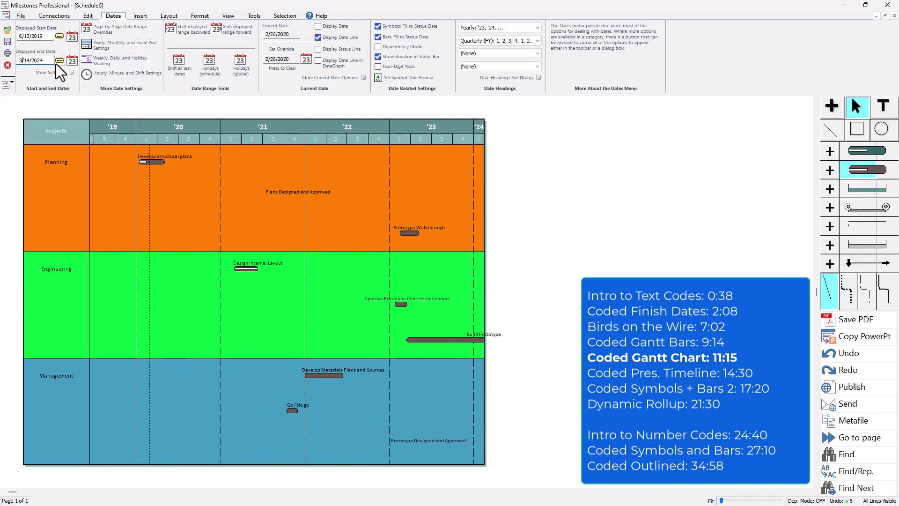
click(44, 62)
key(BackSpace)
text(5)
click(58, 62)
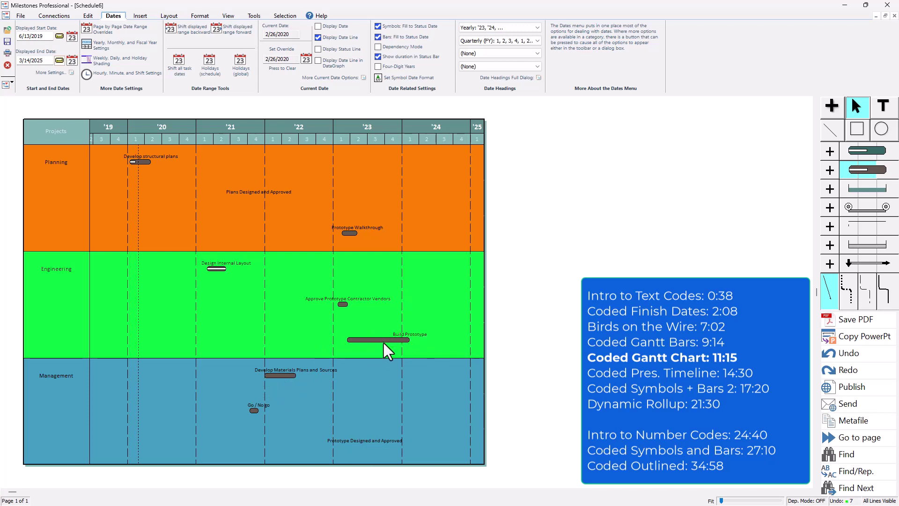
Change the symbol of the Prototype Designed and Approved milestone in the Management lane to the black down arrow.
click(366, 446)
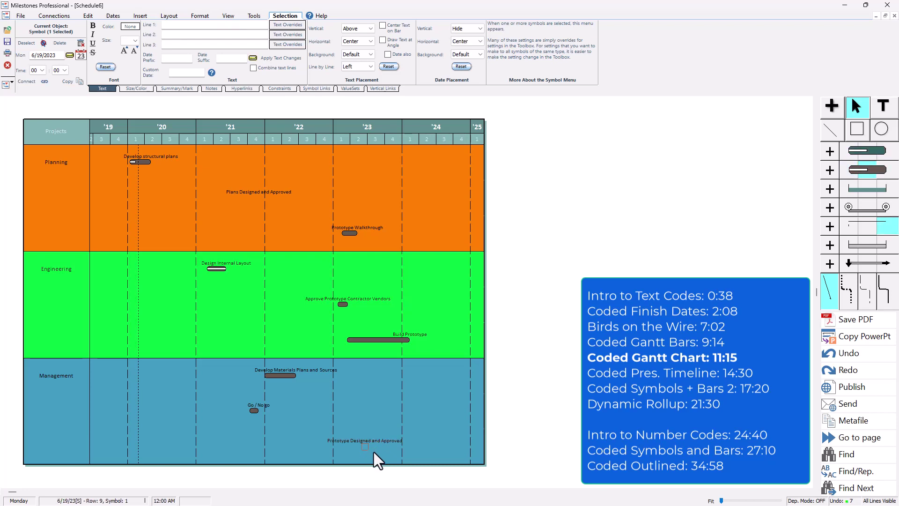
click(375, 452)
click(376, 451)
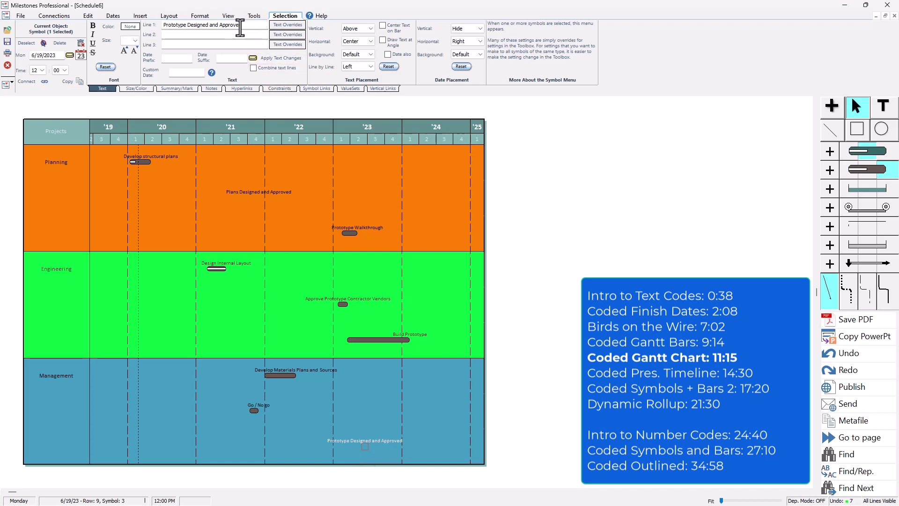
click(850, 264)
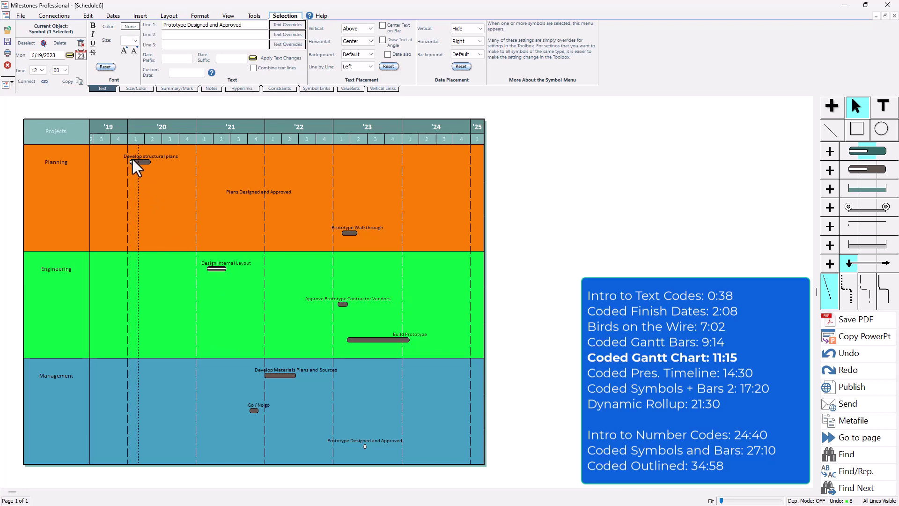
Turn off filling to the status date for both symbols and bars.
click(115, 16)
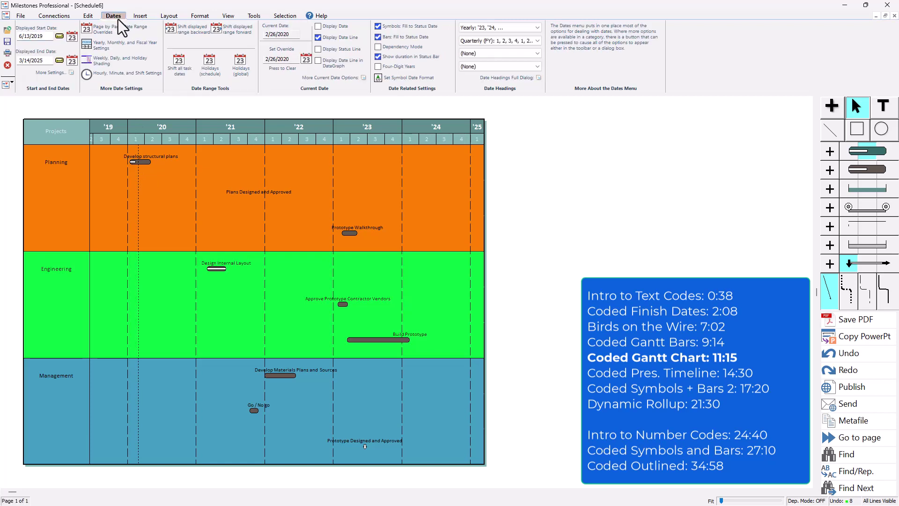
click(412, 26)
click(411, 37)
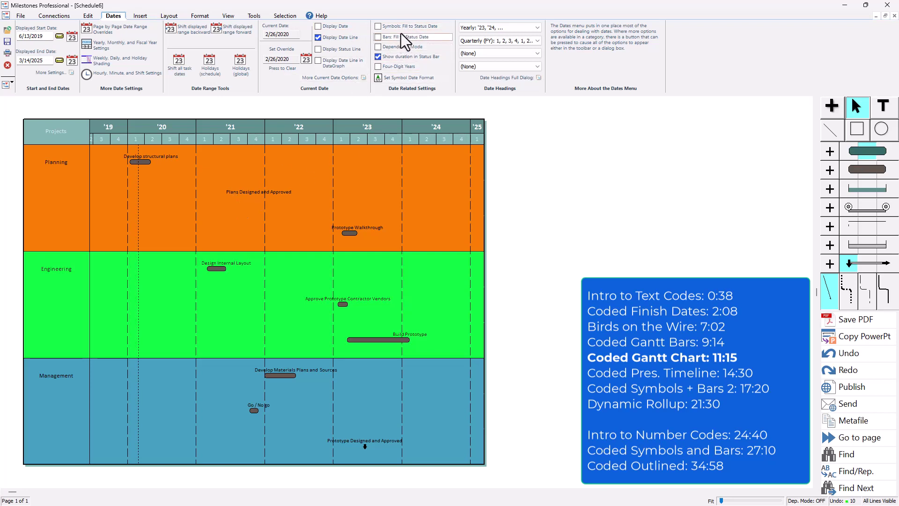
click(401, 37)
click(403, 36)
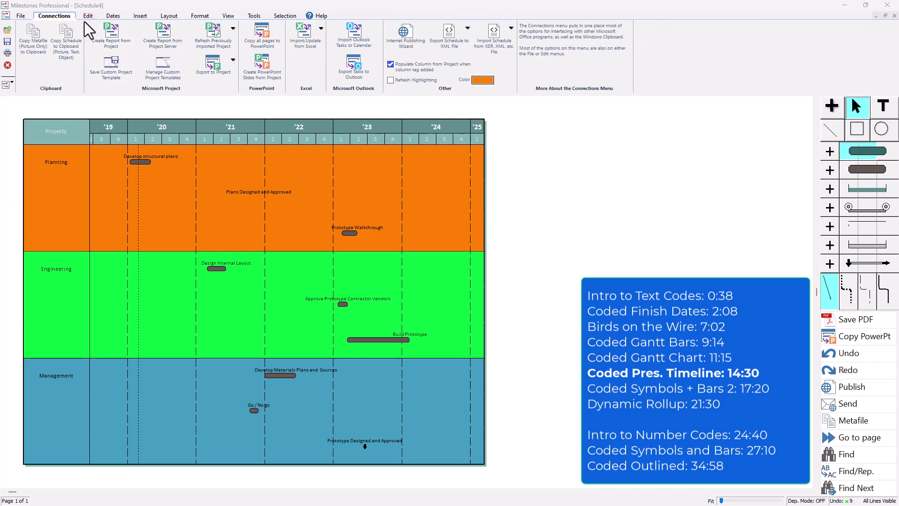
Start a report from deathstar-example.mpp as a swimlane chart and pick the Coded Presentation Timeline type.
click(126, 40)
click(134, 102)
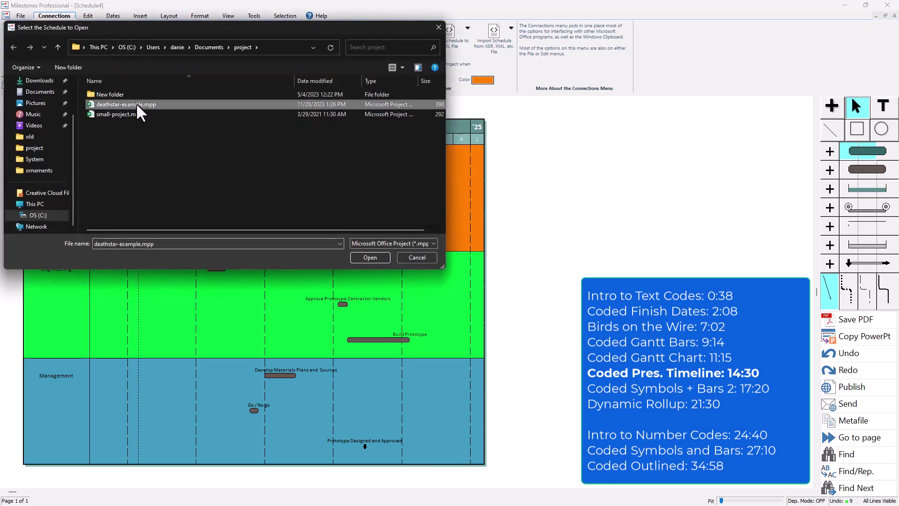
click(359, 257)
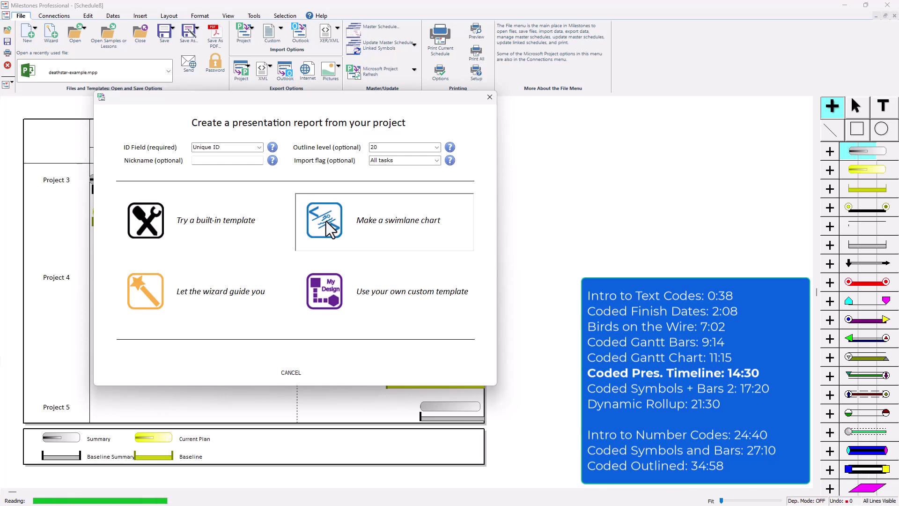
click(231, 348)
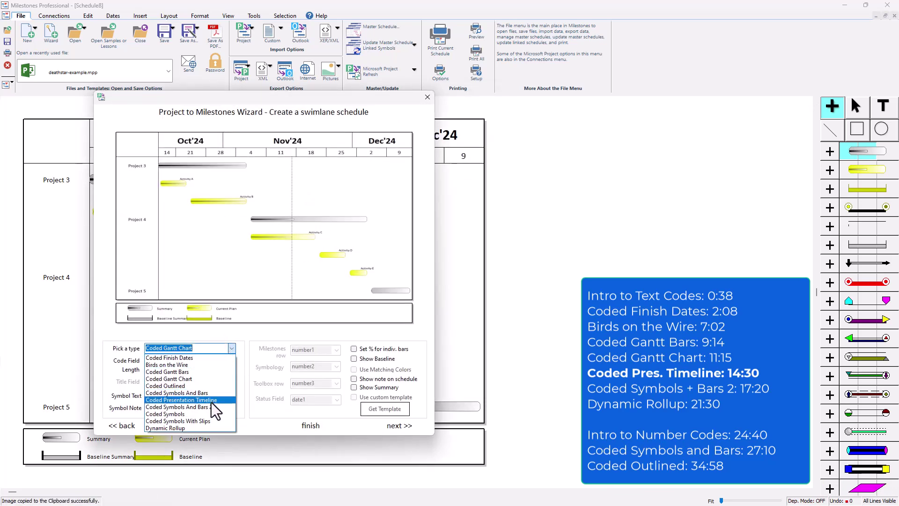
click(212, 401)
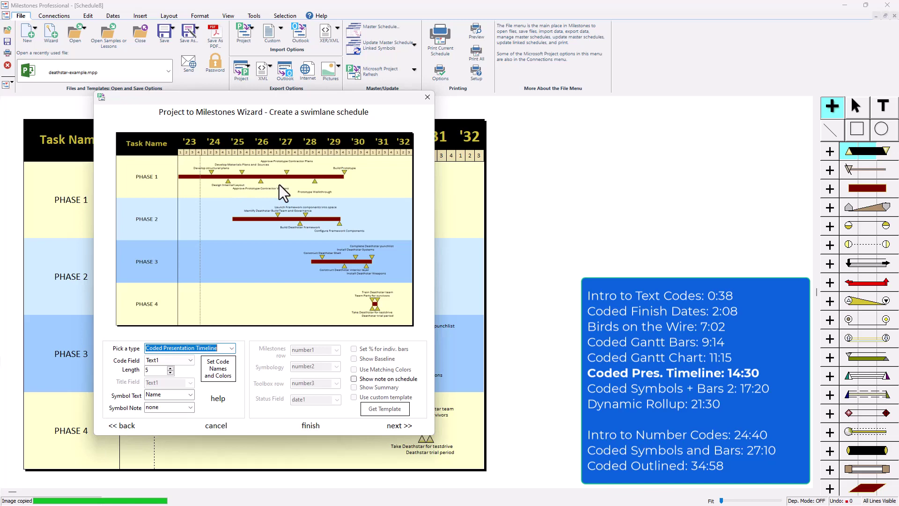
Accept the plann, engin and manag swimlane codes and check the code length of 5 and the Name symbol text.
click(225, 371)
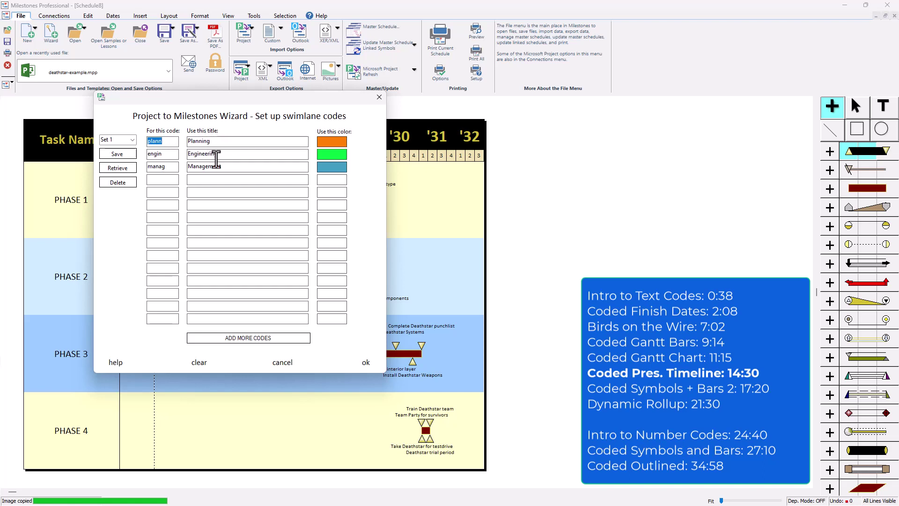
click(361, 363)
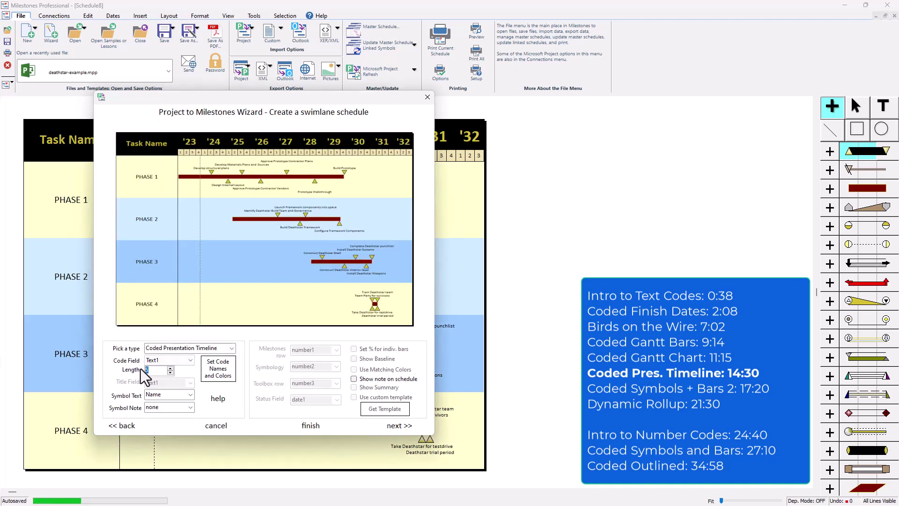
double_click(156, 371)
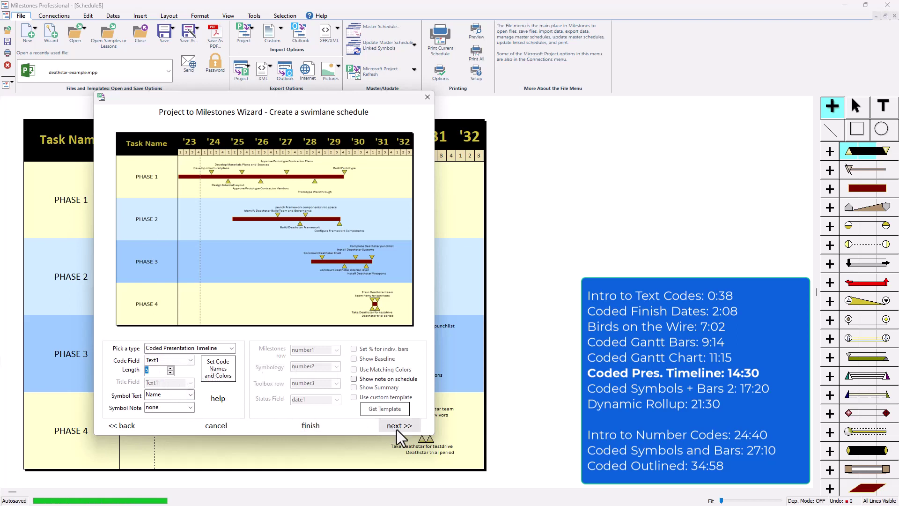
double_click(157, 395)
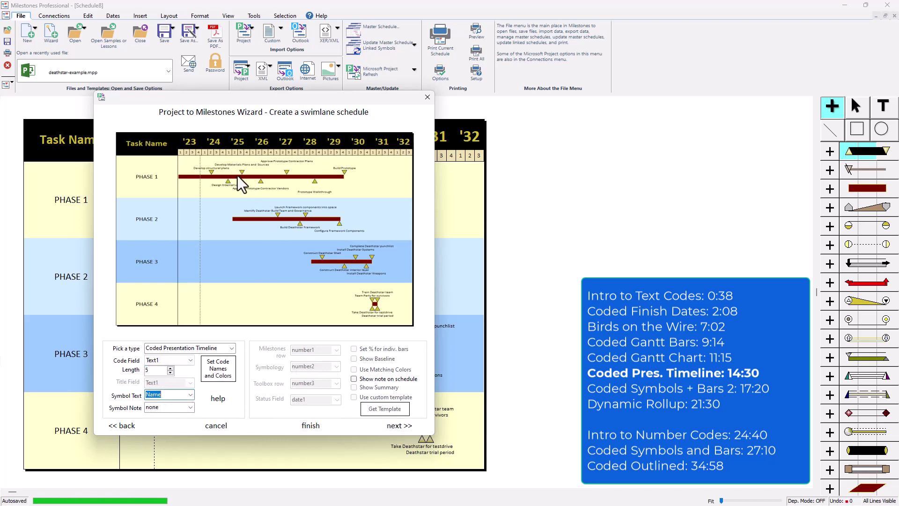
Finish the wizard with Letter Size, best fit for rows and no color theme, and close the import message.
click(396, 429)
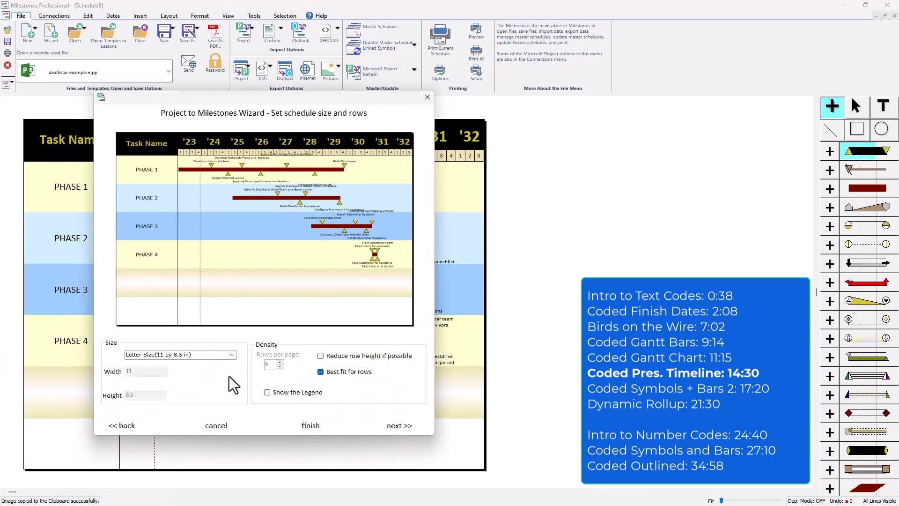
click(396, 427)
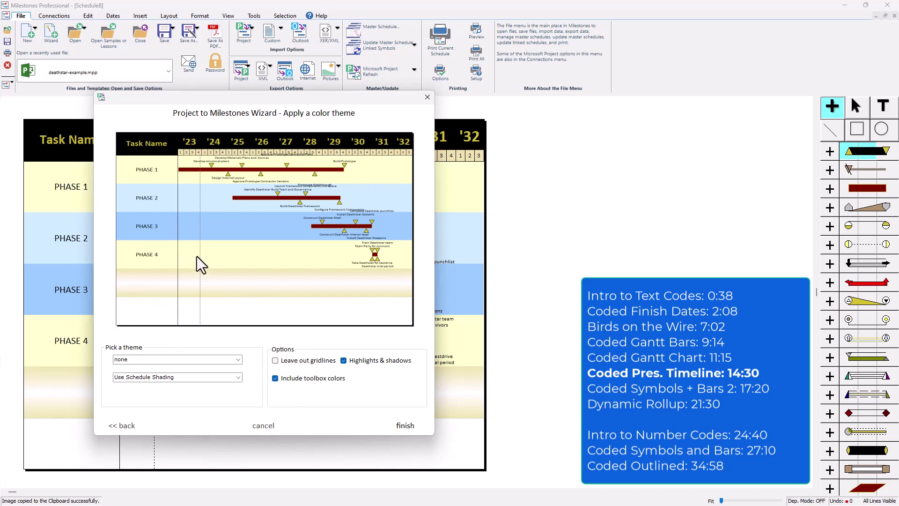
click(403, 426)
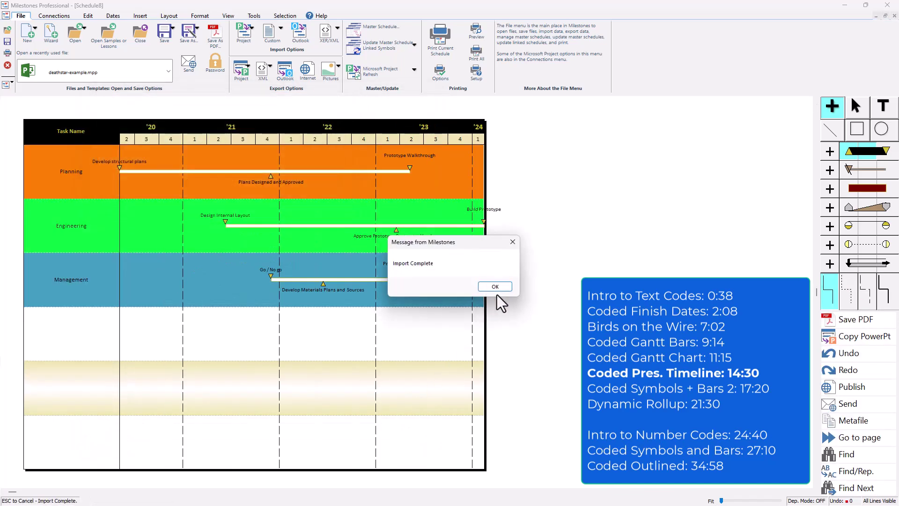
click(498, 287)
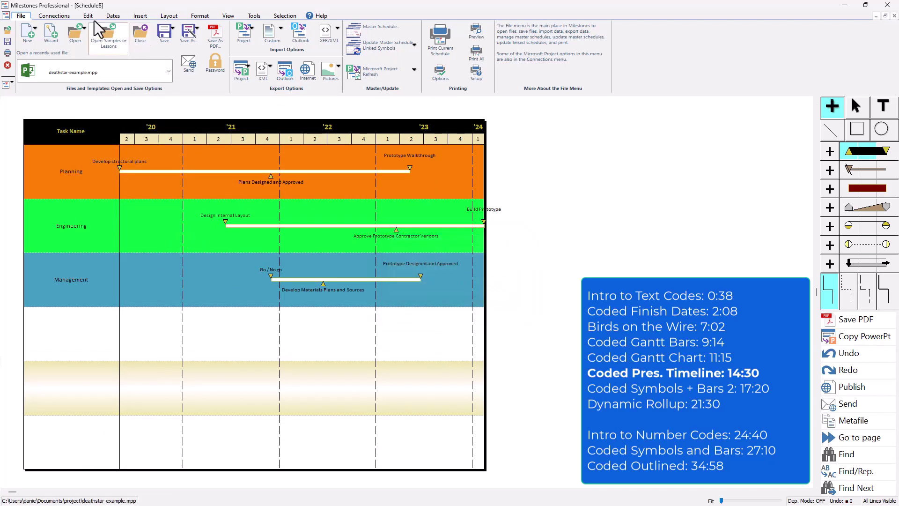
Set the schedule to 3 rows per page and apply the layout change.
click(168, 15)
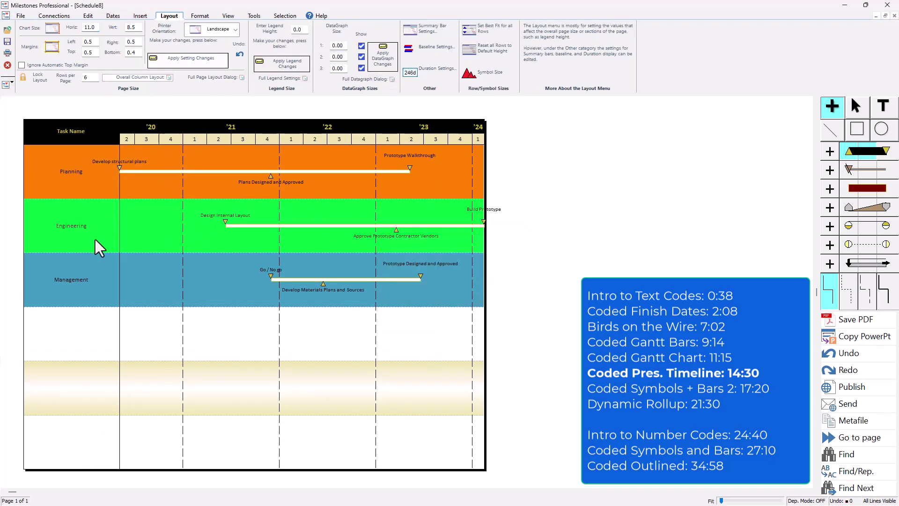
double_click(90, 78)
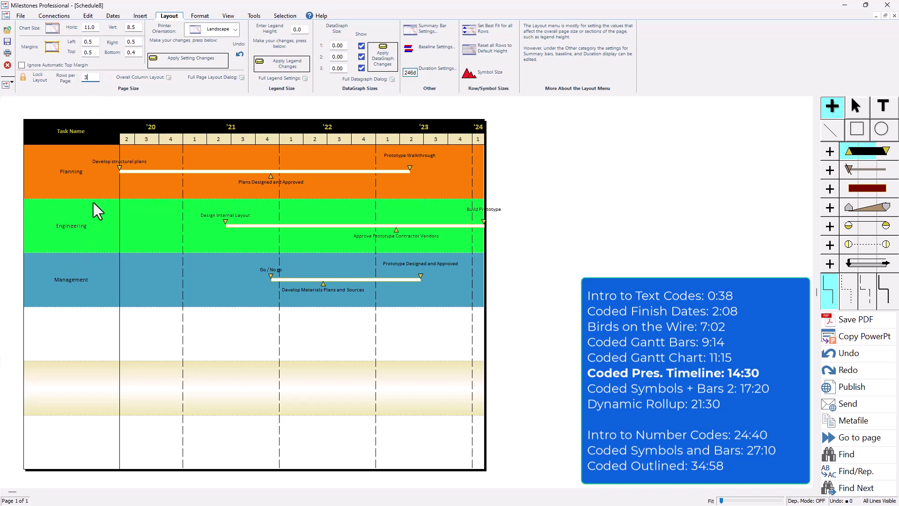
click(170, 63)
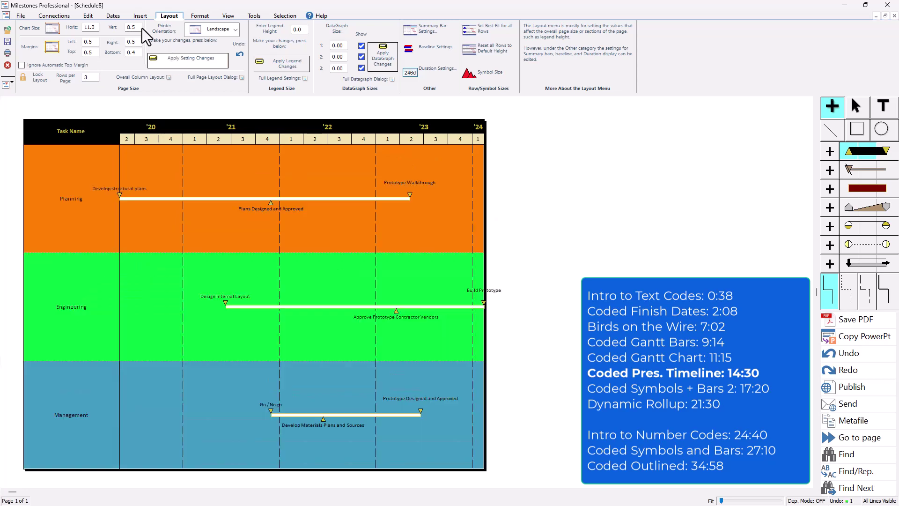
Turn off filling the bars to the status date.
click(114, 16)
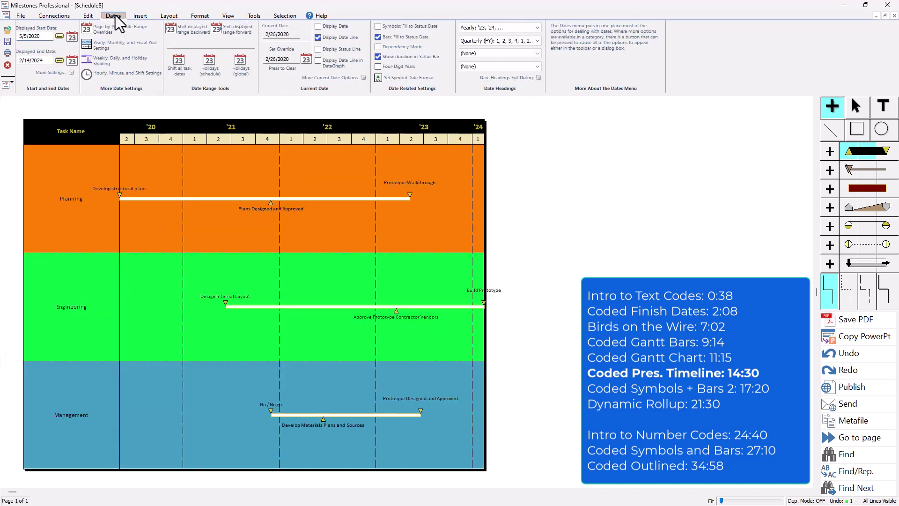
click(417, 38)
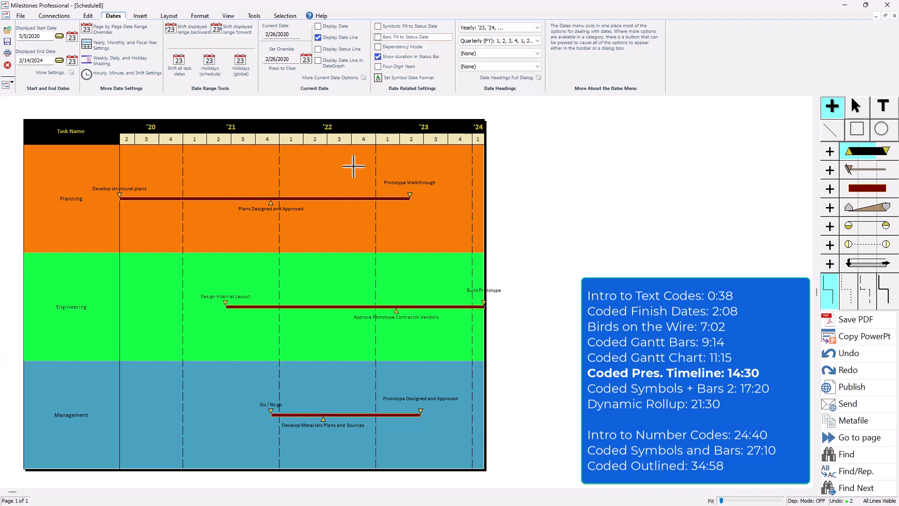
click(394, 37)
click(398, 37)
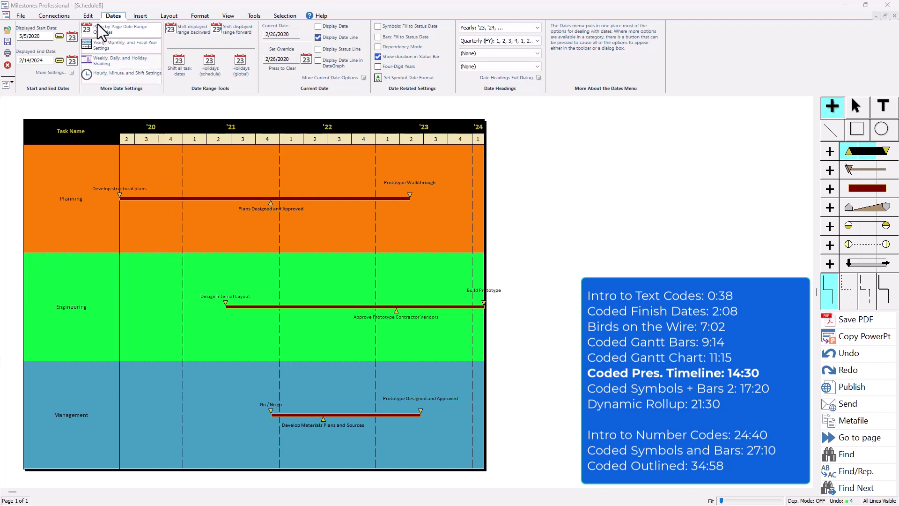
Set the schedule's displayed start date to 1/5/2020 and its displayed end date to 6/14/2024, and apply them.
text(1)
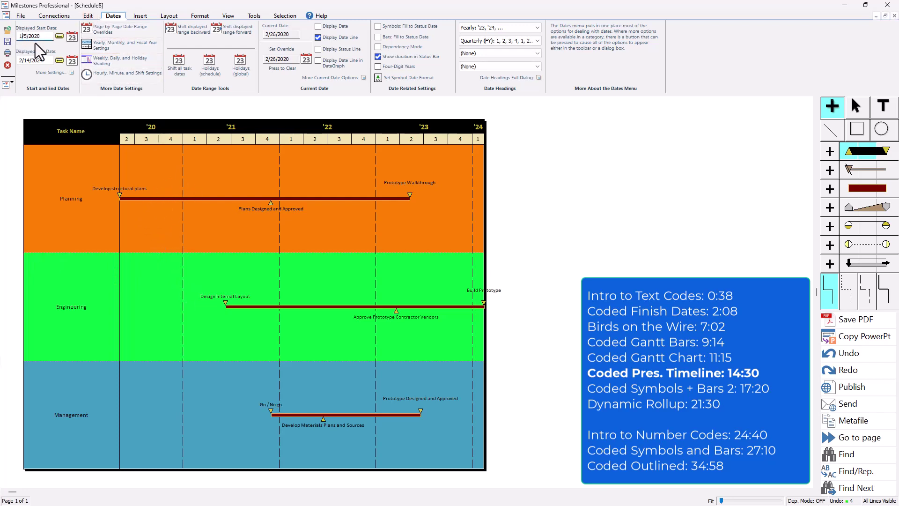
key(Return)
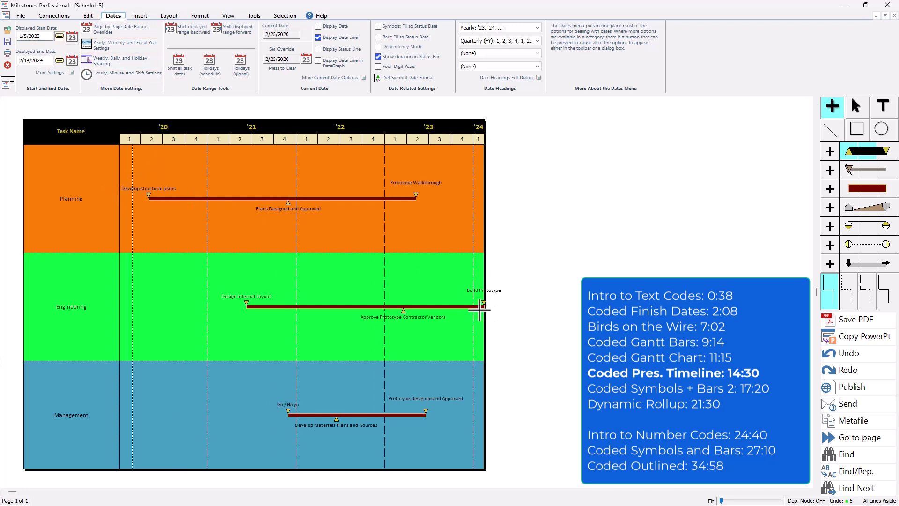
double_click(22, 60)
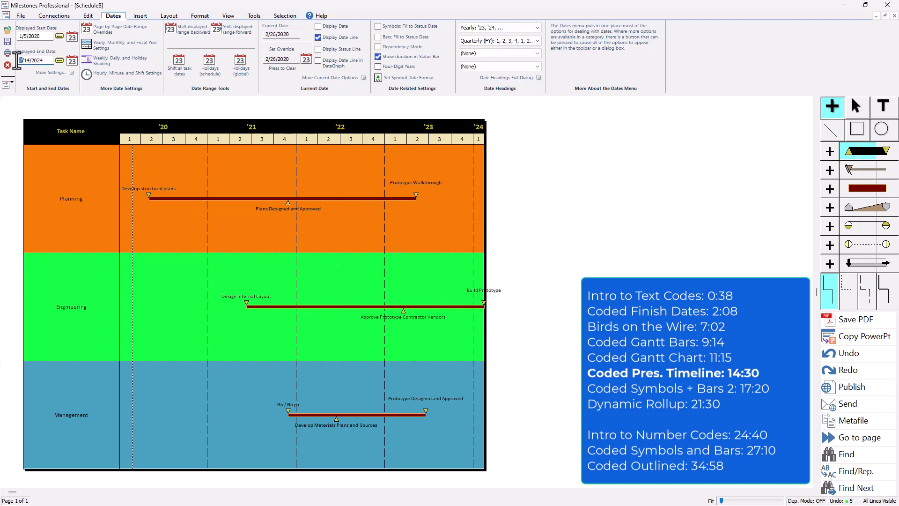
text(6)
click(59, 61)
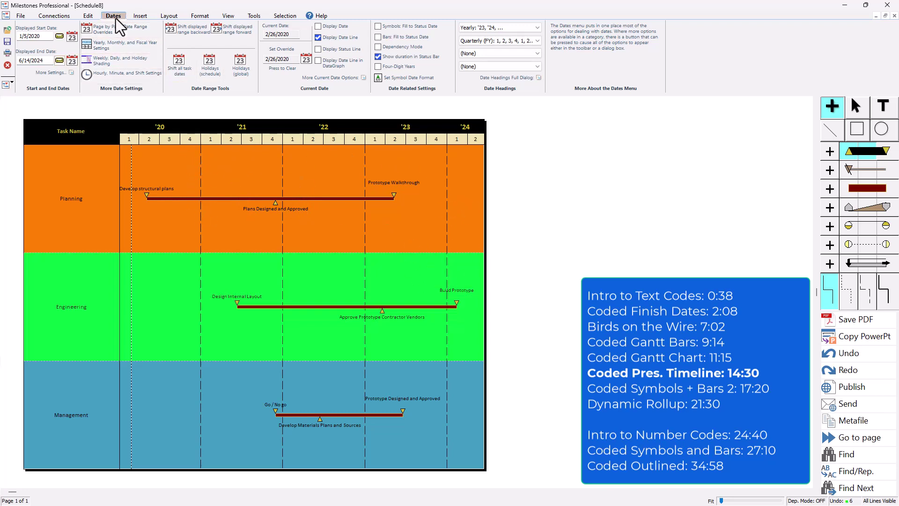
Remove the yearly vertical gridlines and hide the current date line on the schedule.
click(198, 15)
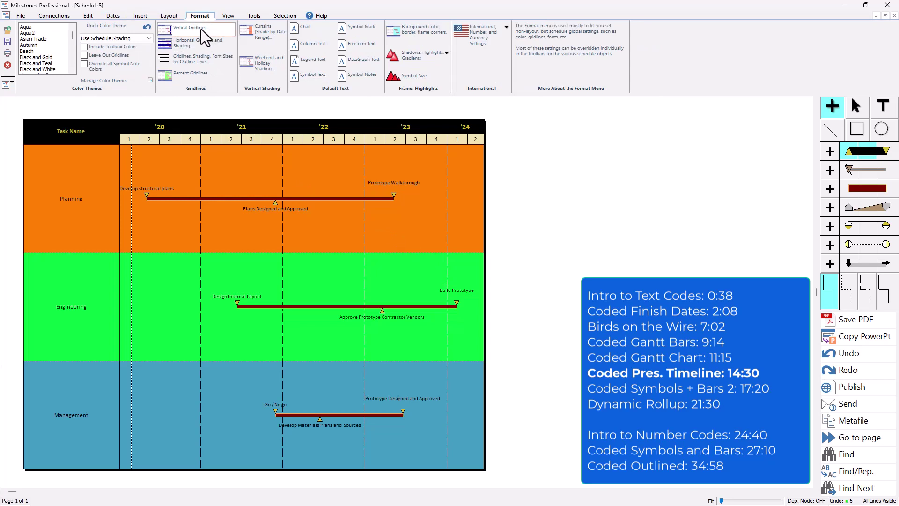
click(201, 29)
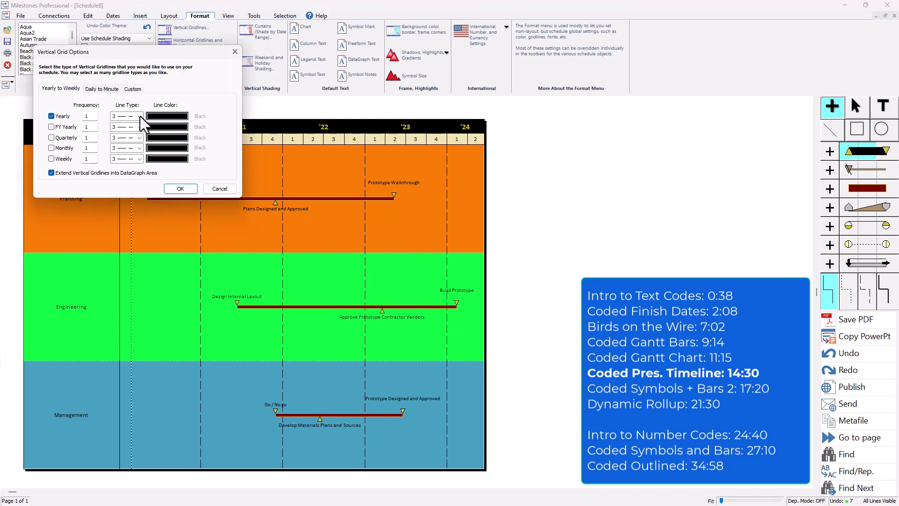
click(53, 116)
click(182, 188)
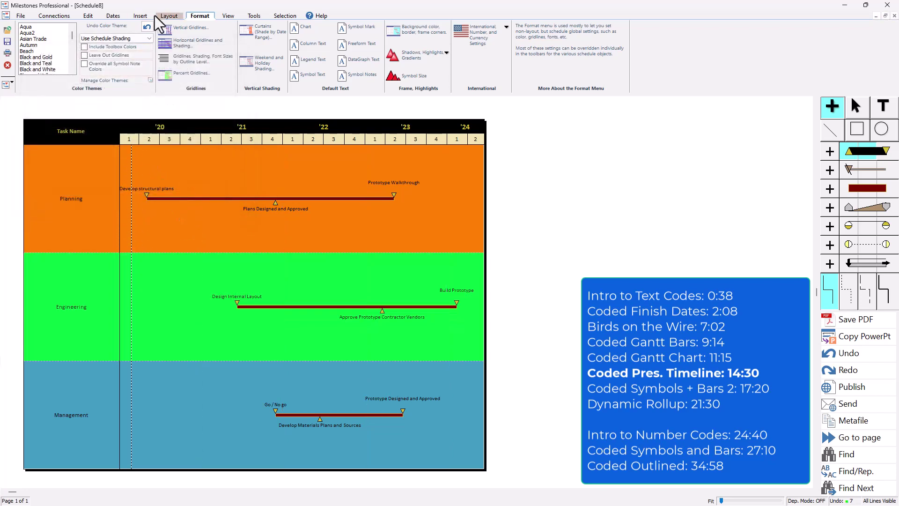
click(114, 18)
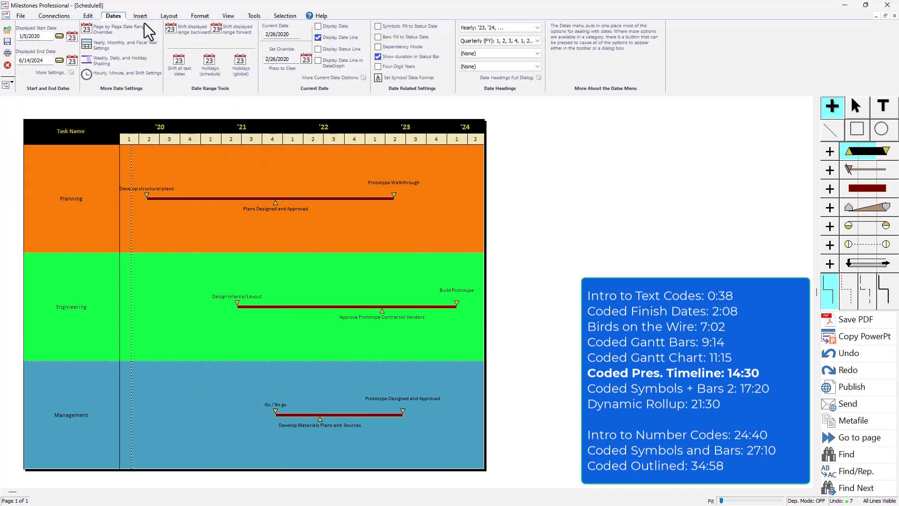
click(335, 38)
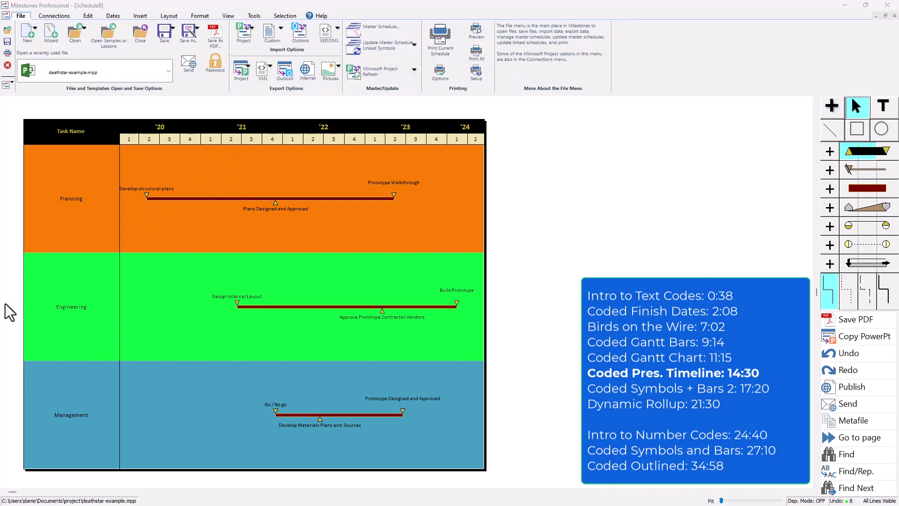
Start another swimlane chart from deathstar-example.mpp using the Coded Symbols And Bars 2 type.
click(53, 16)
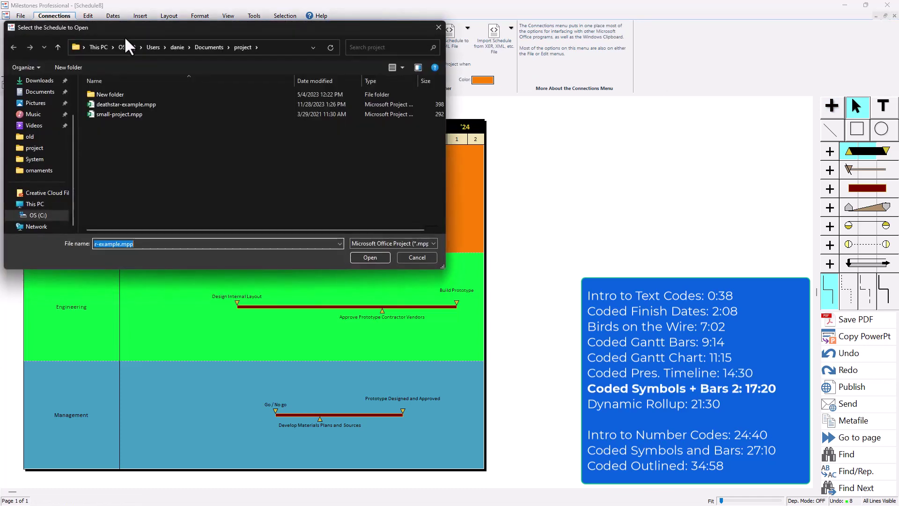
click(117, 103)
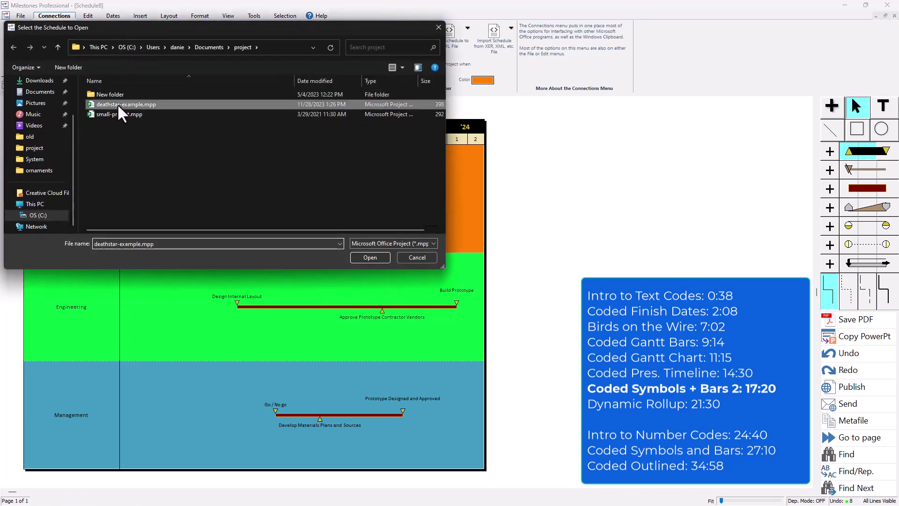
click(378, 257)
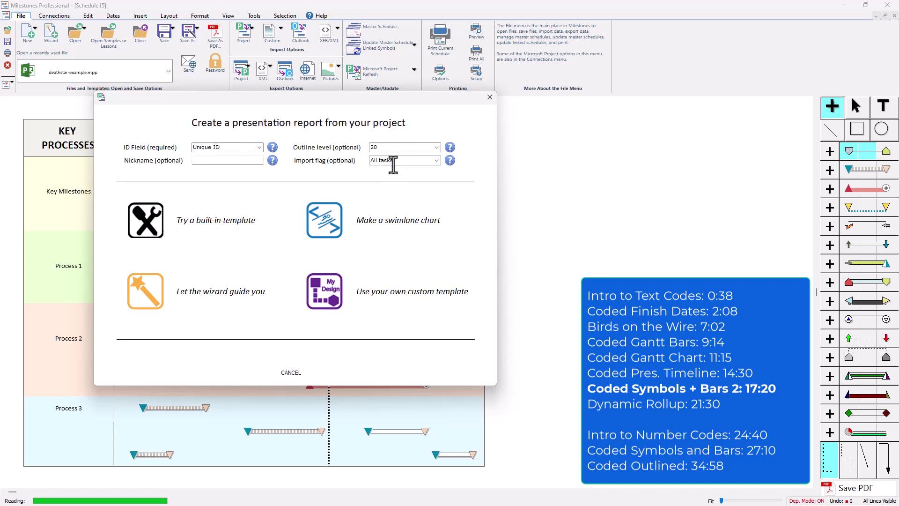
click(335, 224)
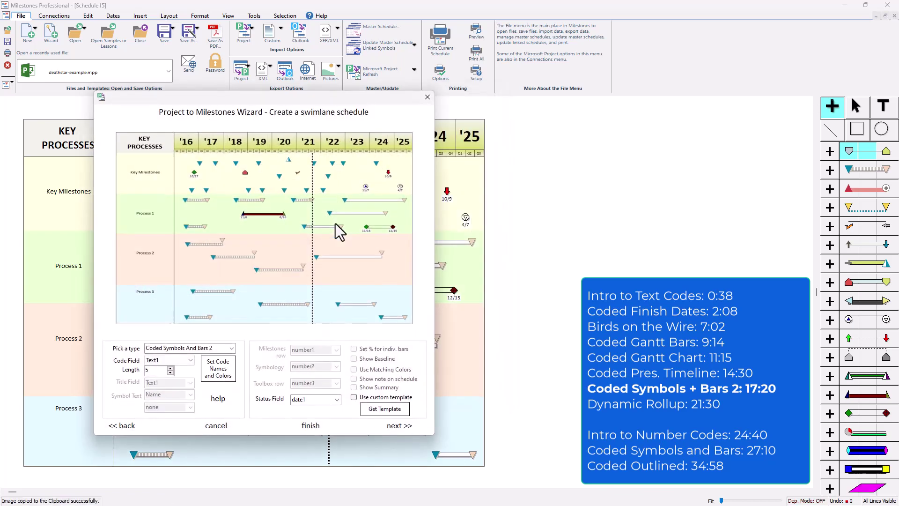
click(230, 347)
click(230, 347)
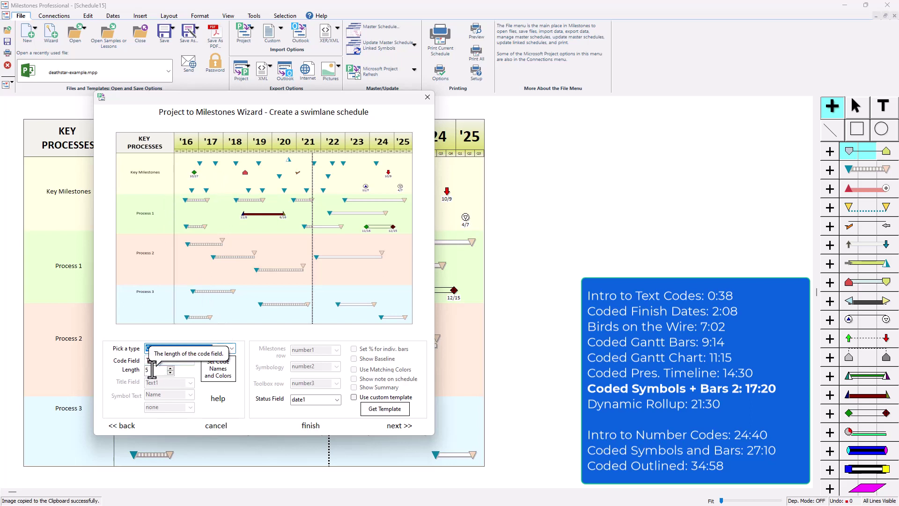
Open the swimlane code setup and browse the toolbox row symbols for the plann code, ending on toolbox row 1.
click(228, 378)
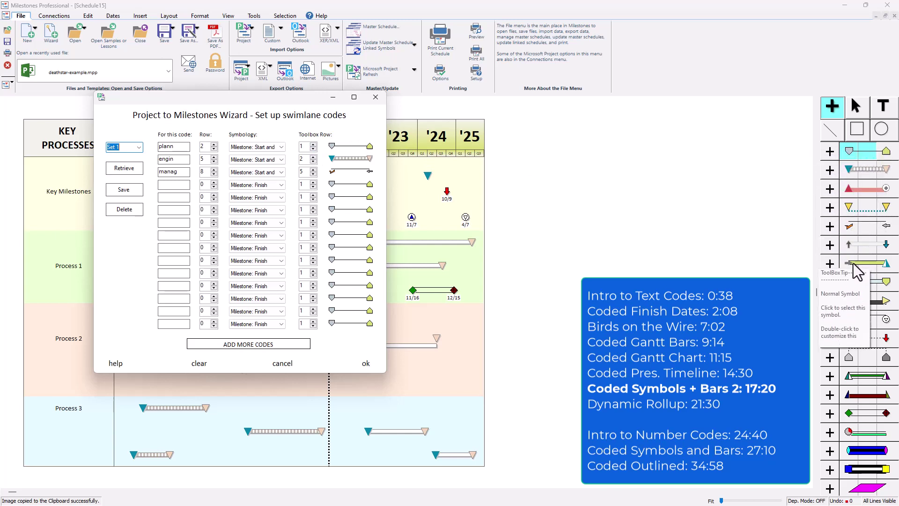
click(314, 144)
click(314, 144)
click(314, 145)
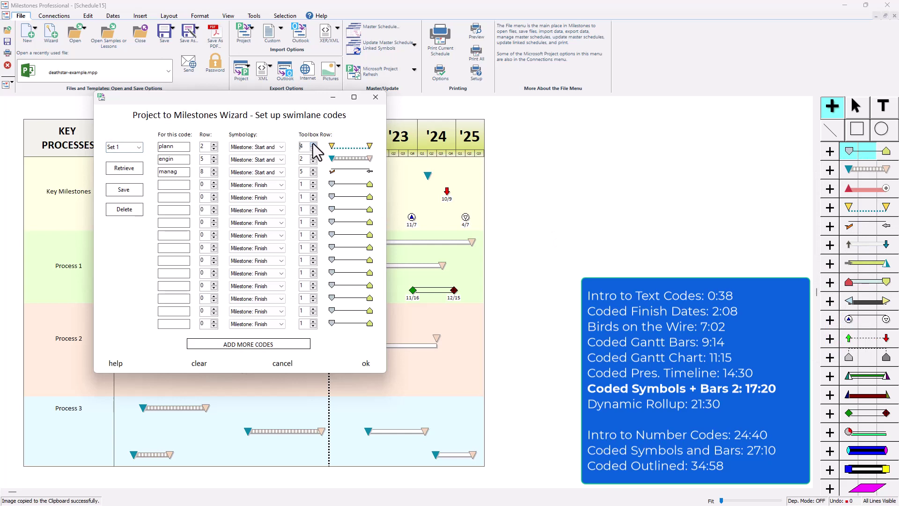
click(313, 145)
click(313, 144)
click(313, 145)
click(314, 145)
click(313, 149)
click(313, 148)
click(313, 149)
click(313, 148)
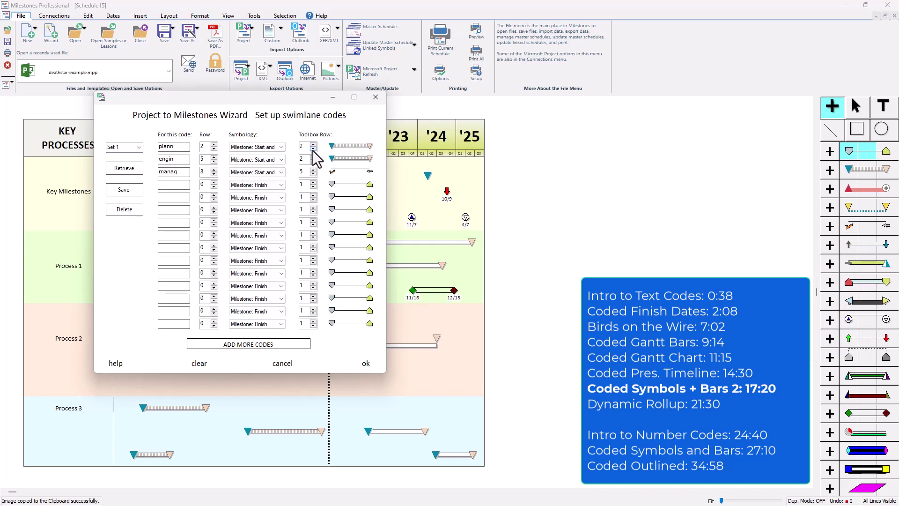
click(313, 148)
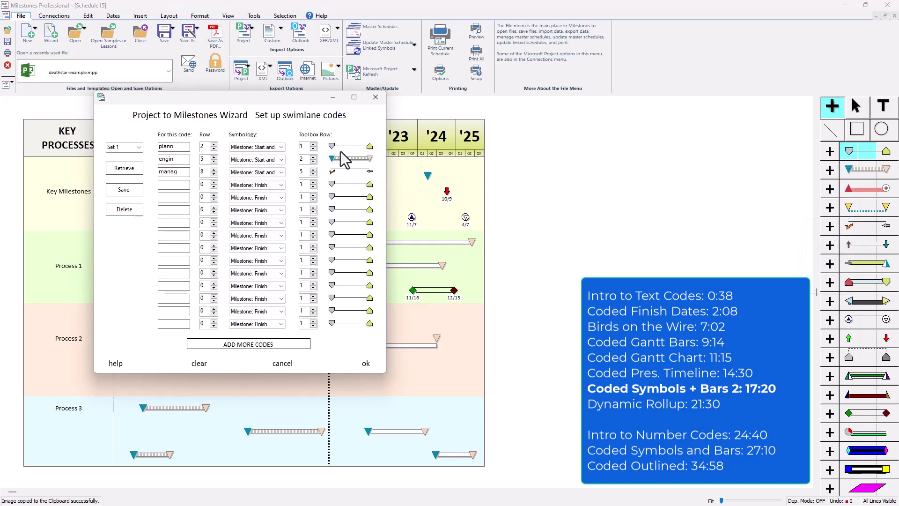
Set the plann code's symbology to Milestone: Finish and check the symbology choices for the engin code.
click(281, 147)
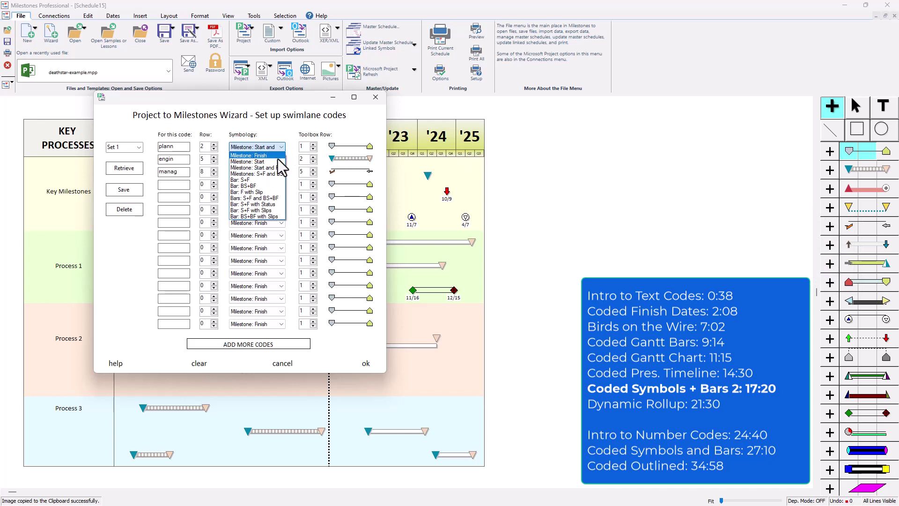
click(279, 156)
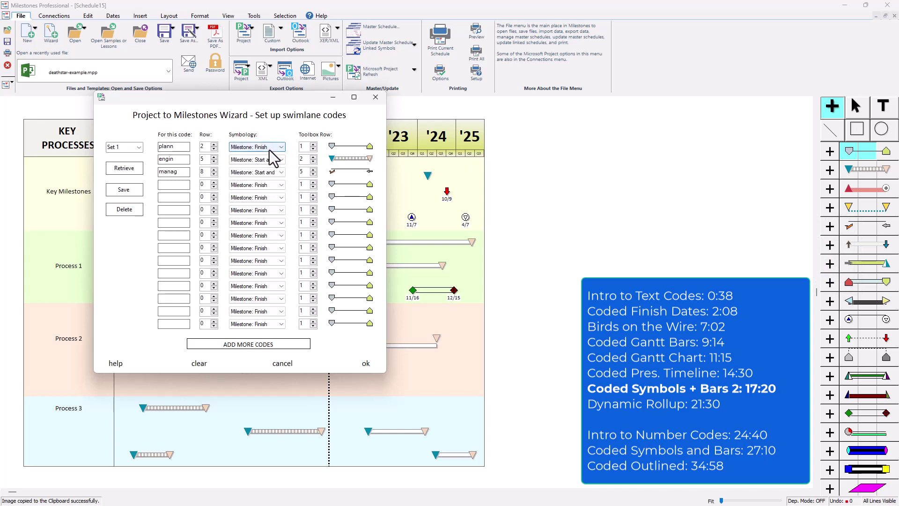
drag(172, 146, 157, 149)
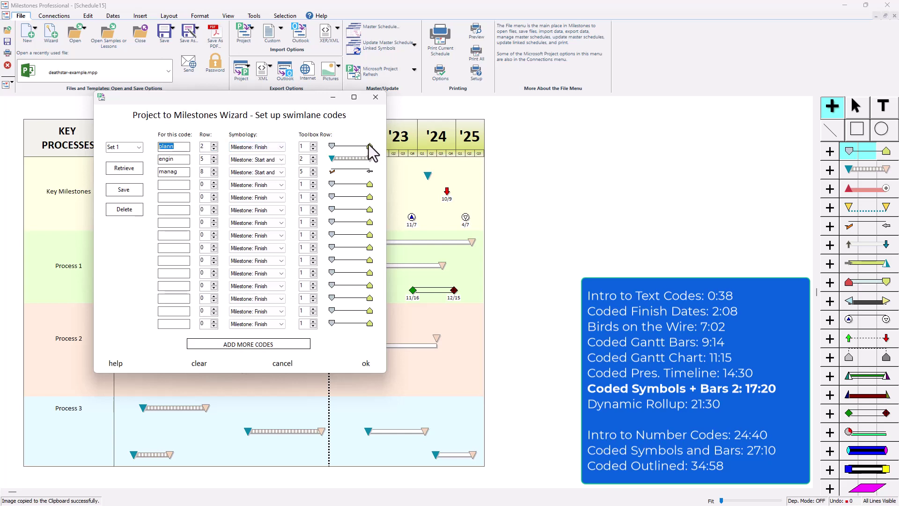
click(281, 160)
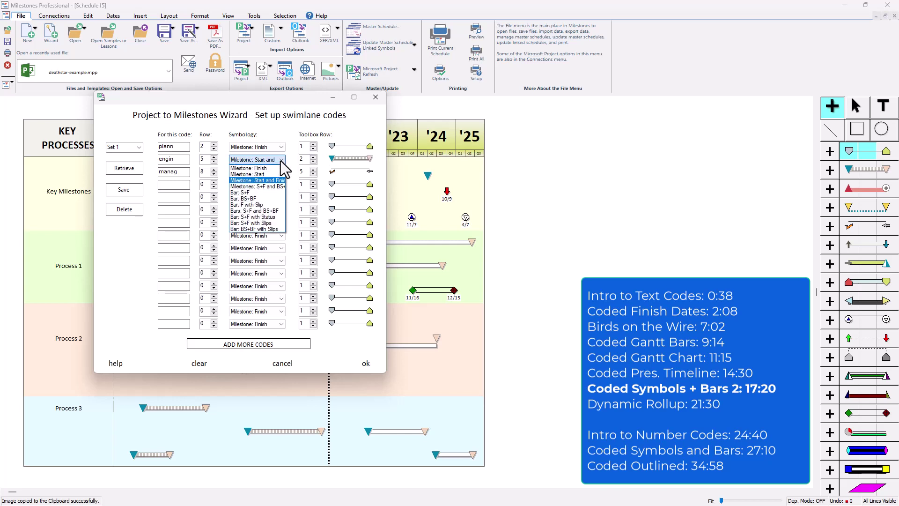
click(305, 159)
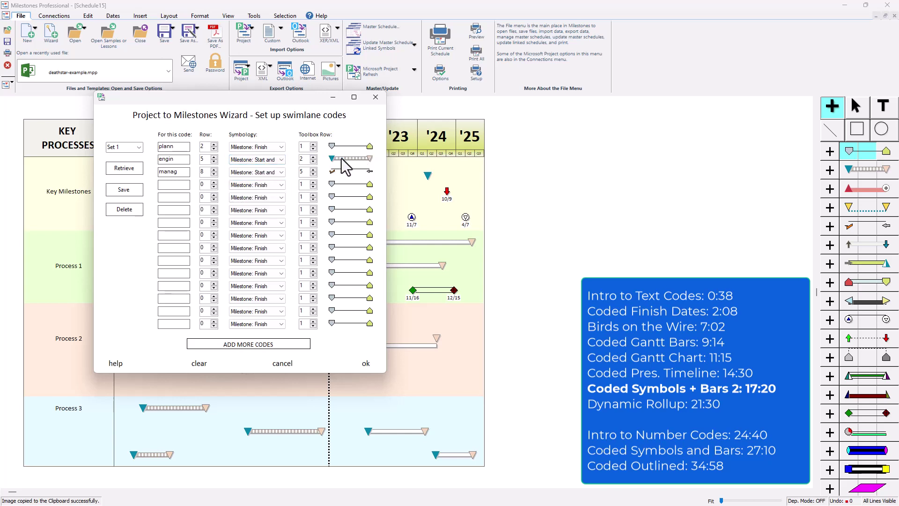
Set the manag code's symbology to Bar: S+F and its toolbox row to 6.
click(278, 173)
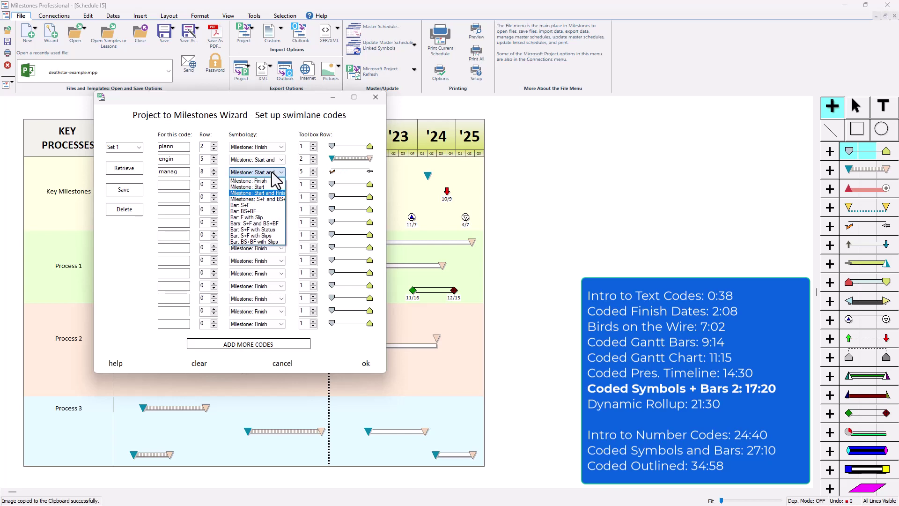
click(256, 206)
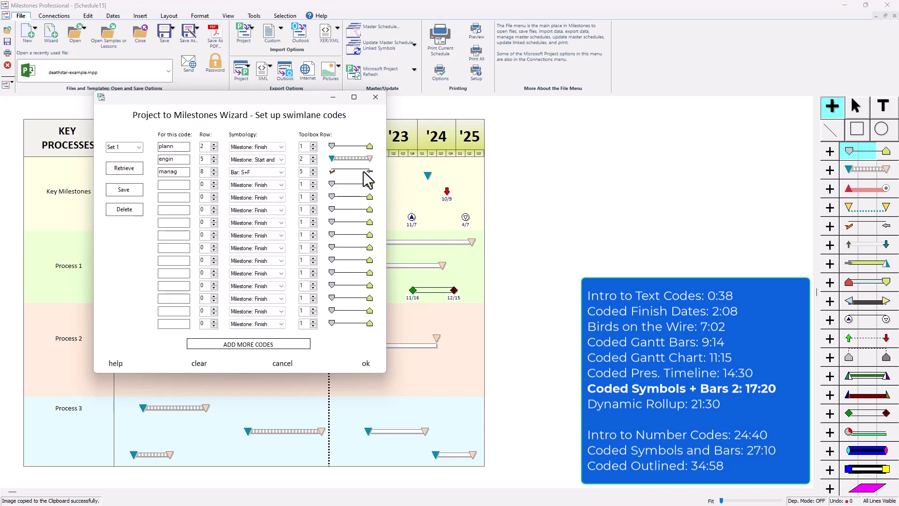
click(314, 175)
click(313, 174)
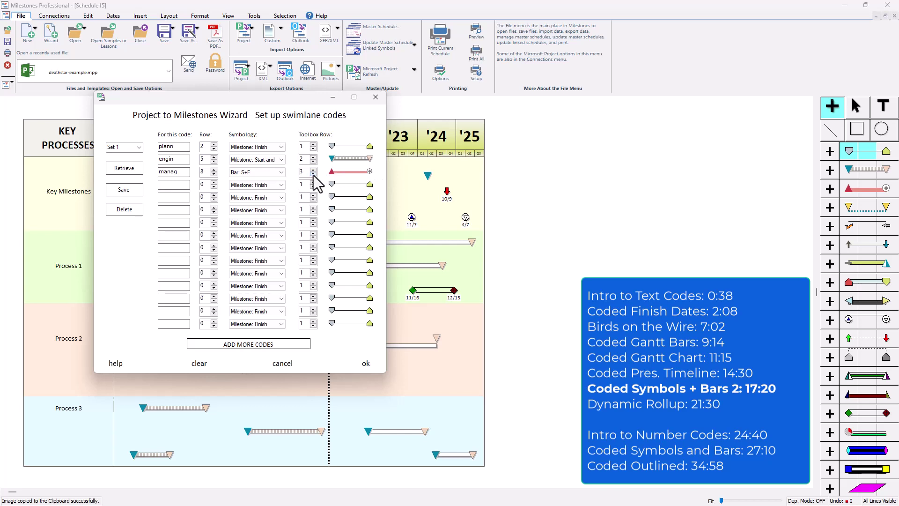
click(313, 176)
click(314, 170)
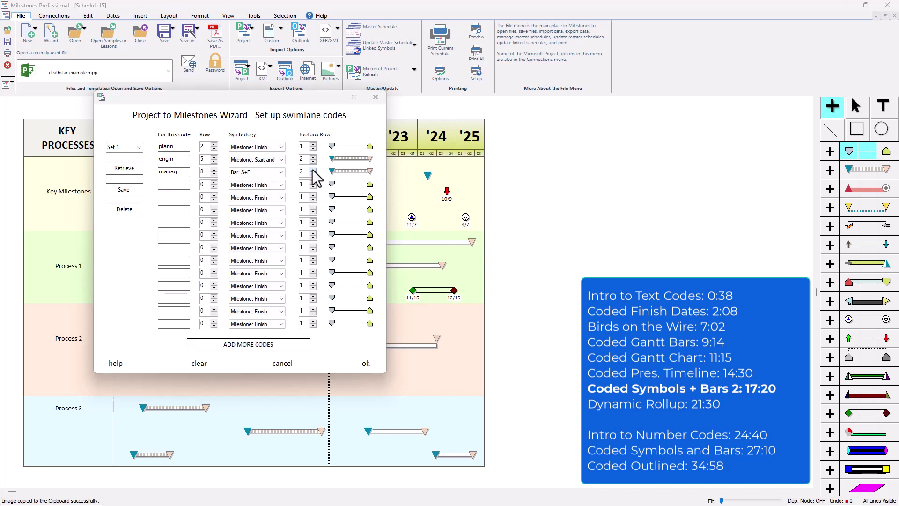
click(315, 170)
click(315, 170)
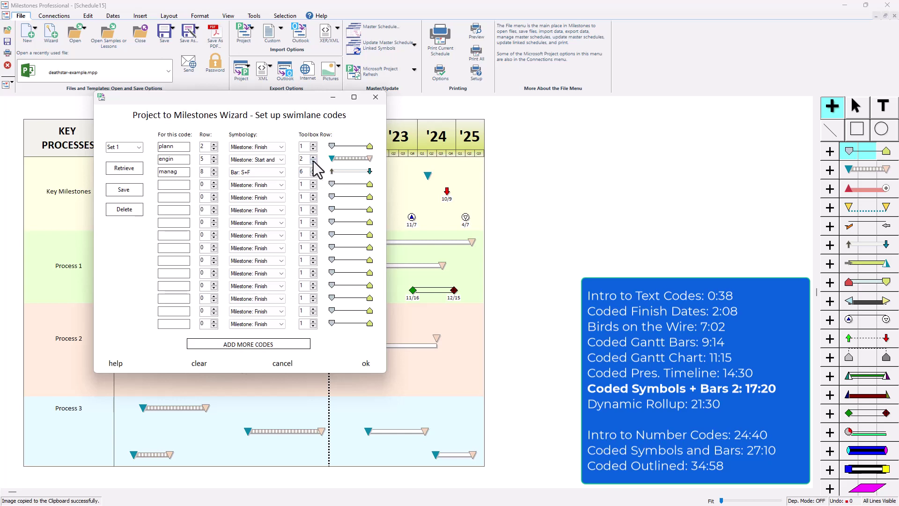
Set the engin code's toolbox row to 9 and accept the swimlane code setup.
click(313, 162)
click(314, 157)
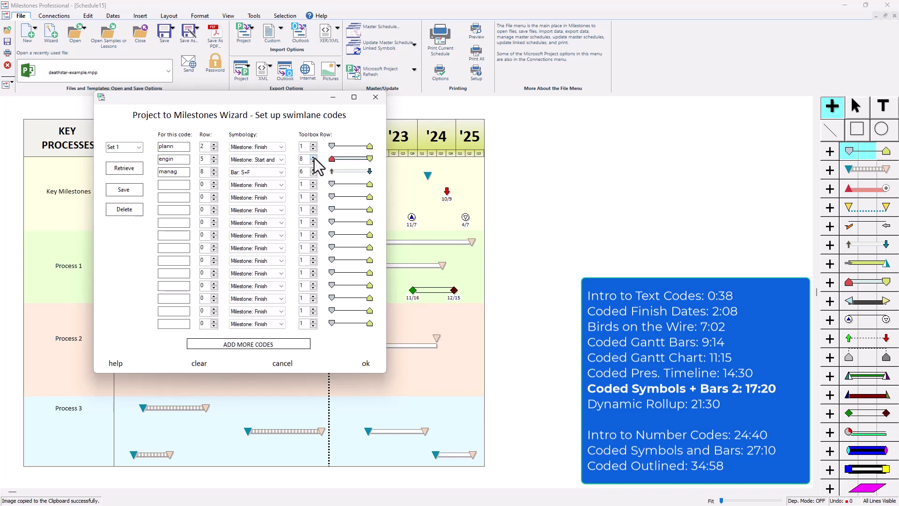
click(314, 157)
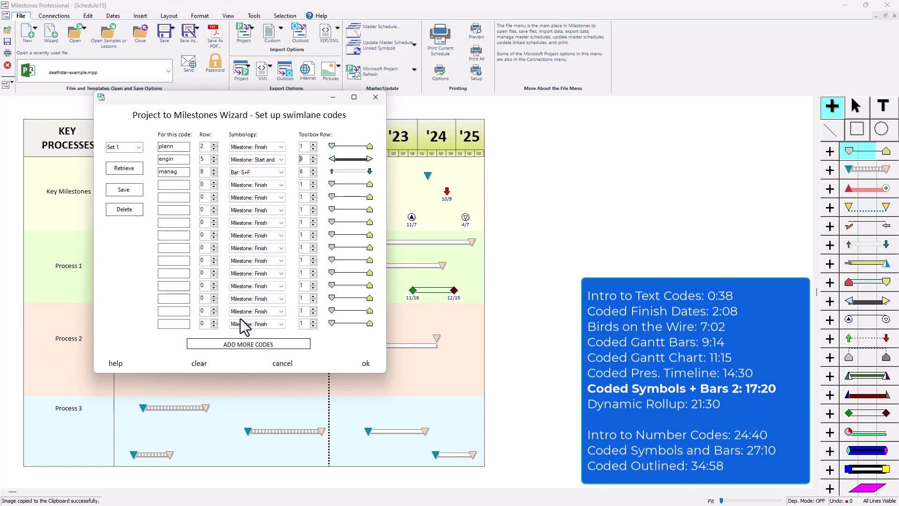
click(366, 363)
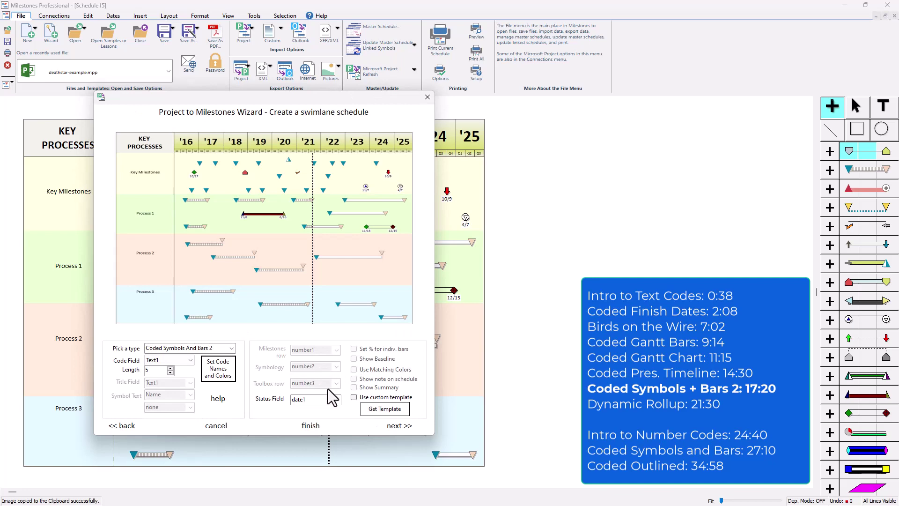
Complete the wizard with Name as the finish symbol text, letter size and no color theme, and import the schedule.
click(399, 426)
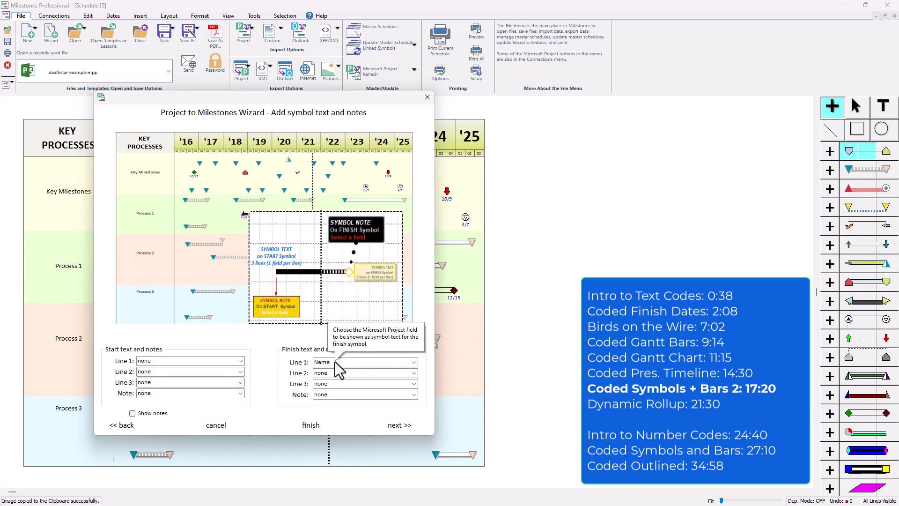
click(403, 426)
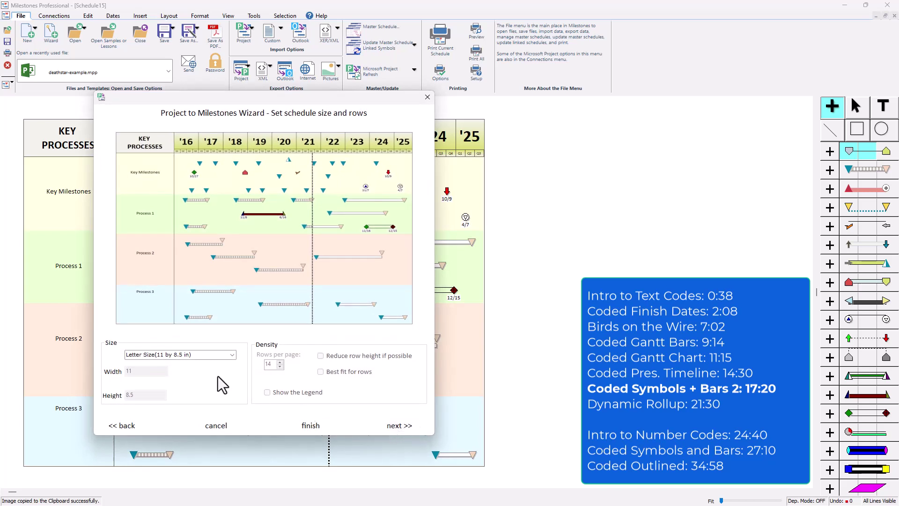
click(400, 426)
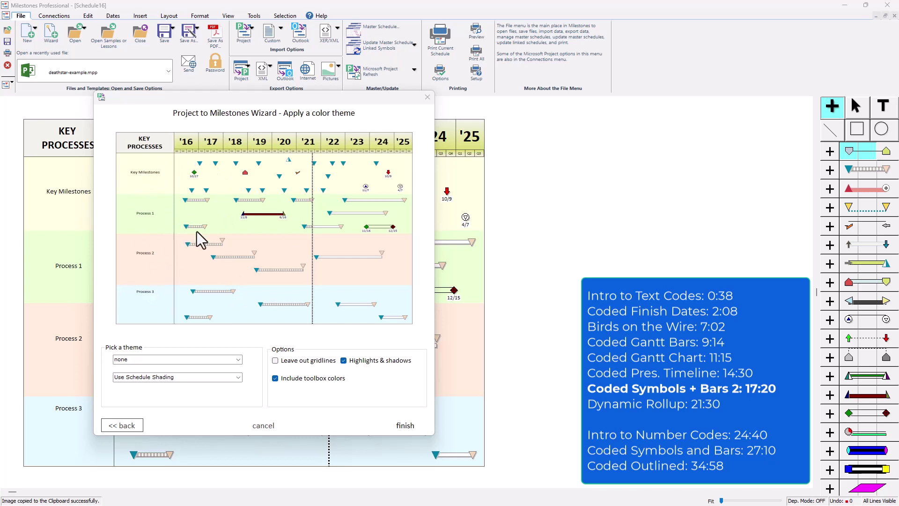
click(399, 426)
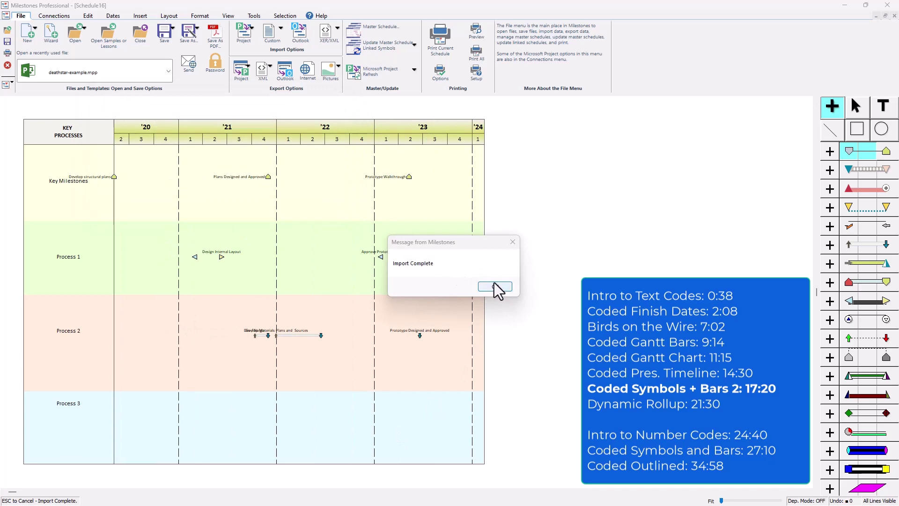
click(494, 285)
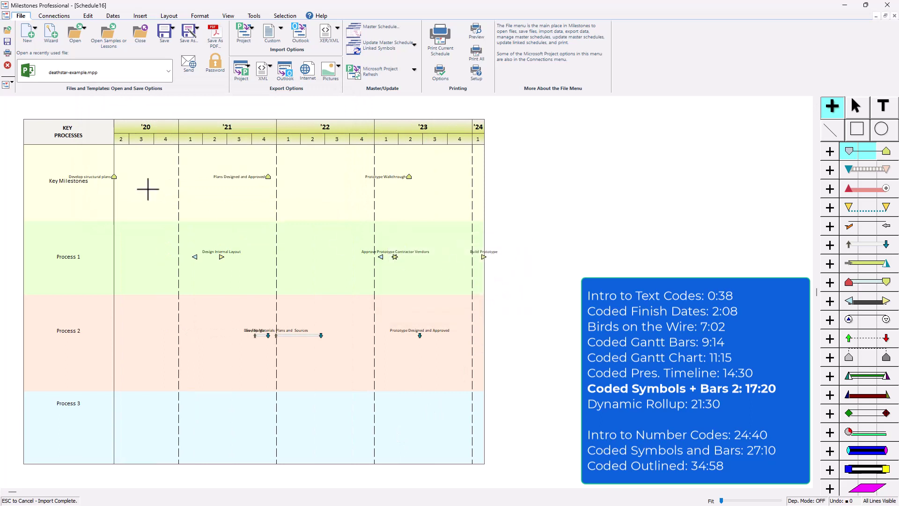
Examine the Key Milestones, Process 1 and Process 2 rows and the Prototype Designed and Approved symbol.
click(60, 178)
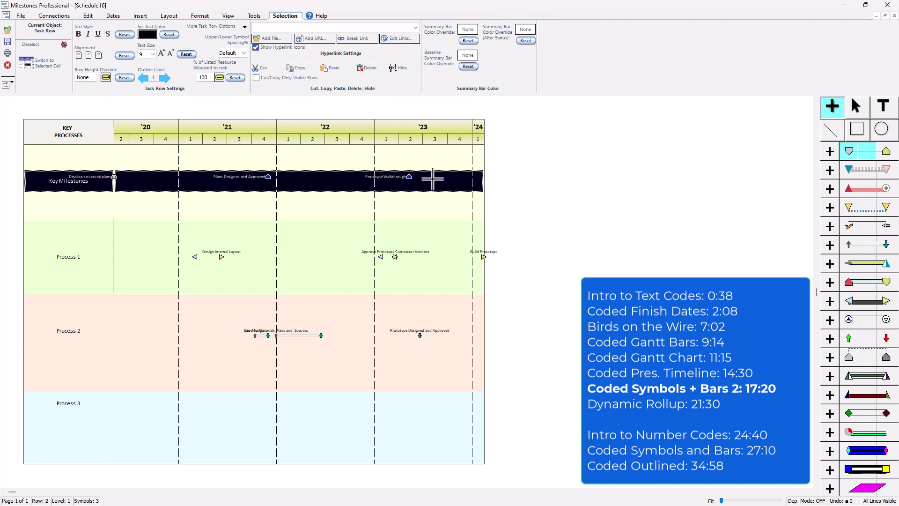
click(83, 266)
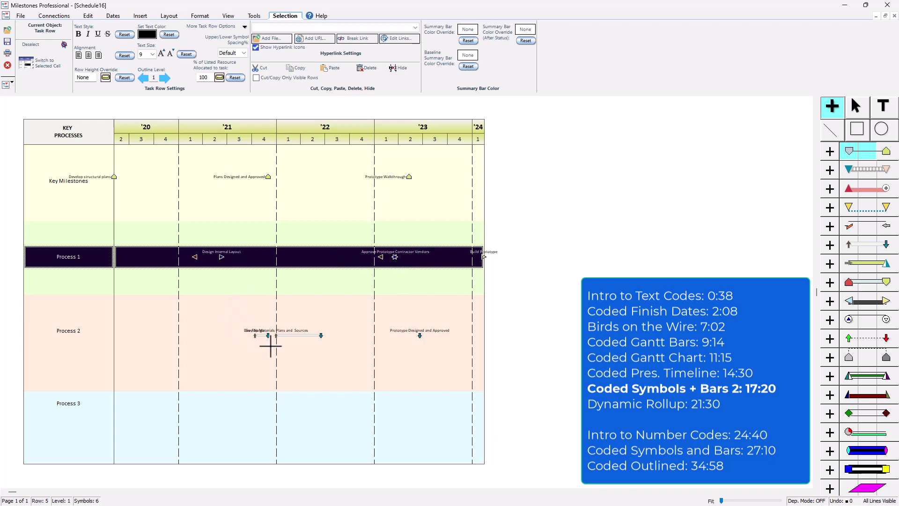
click(79, 333)
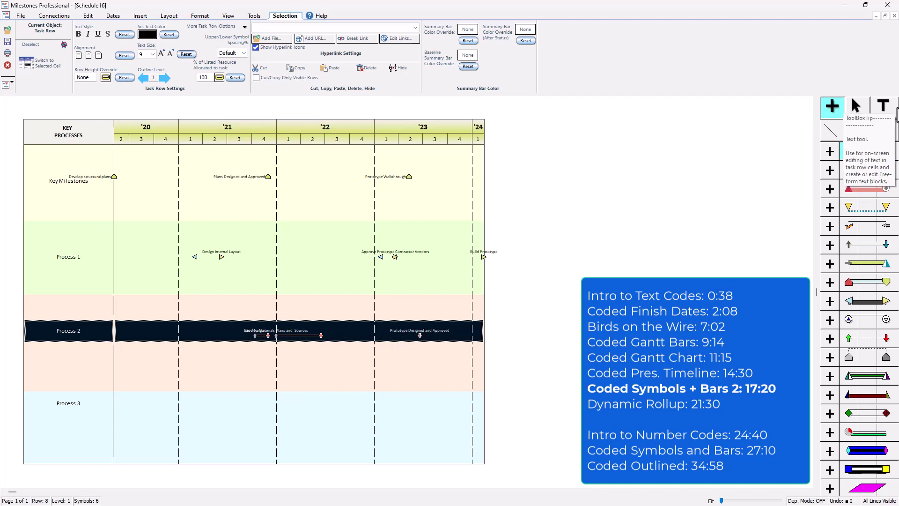
click(856, 106)
click(417, 335)
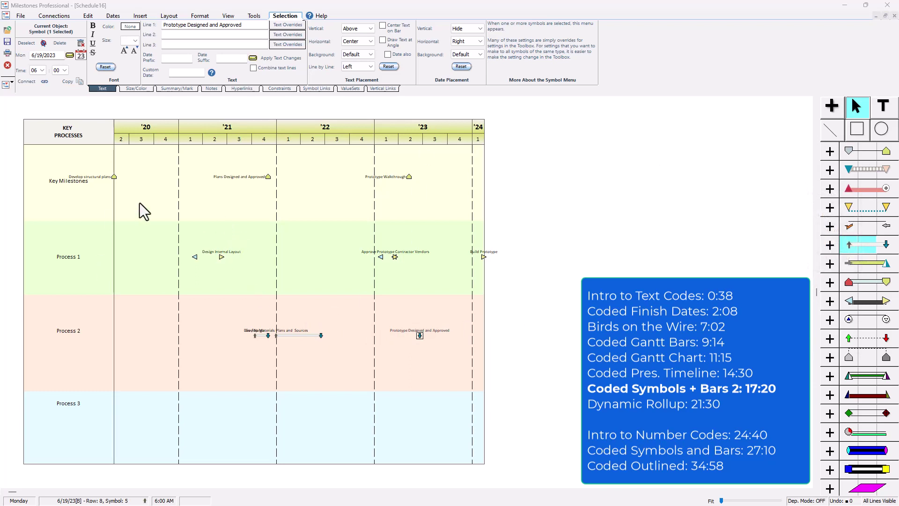
click(21, 16)
click(190, 35)
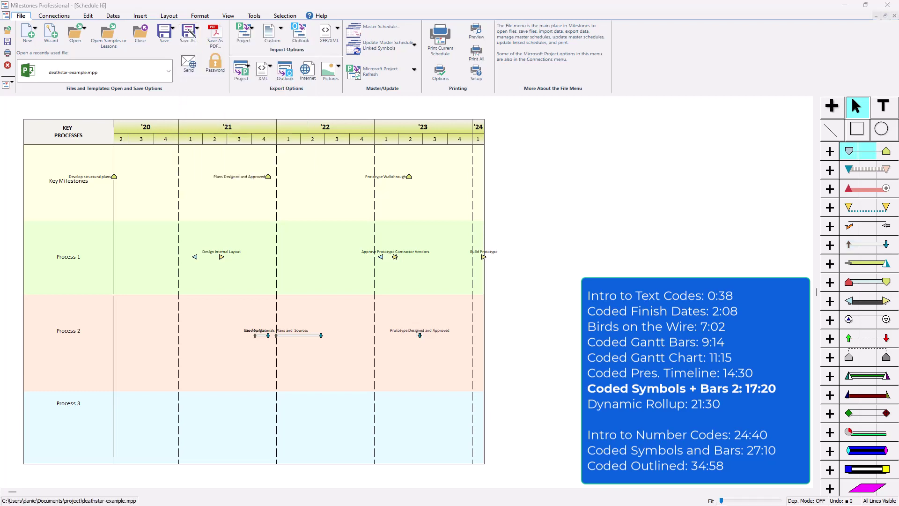
Start another swimlane chart from deathstar-example.mpp using the Dynamic Rollup type, and open its code names and colors.
click(57, 18)
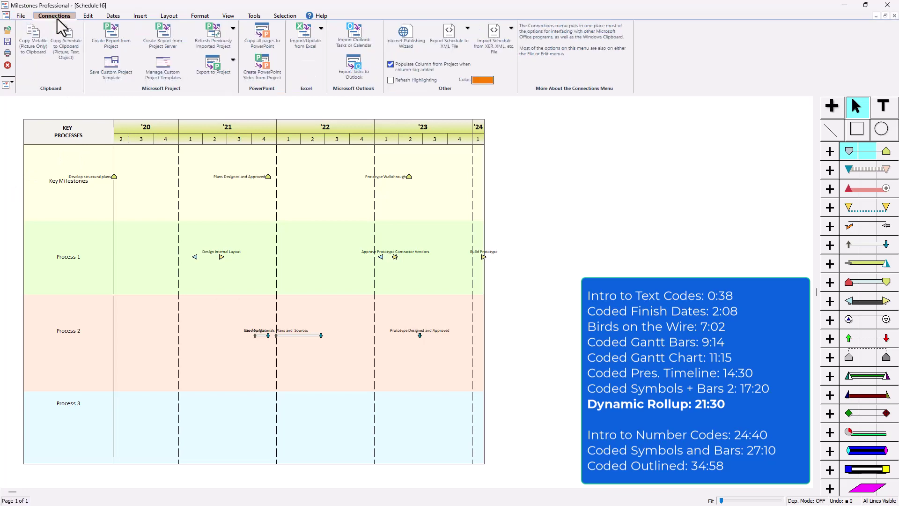
click(126, 47)
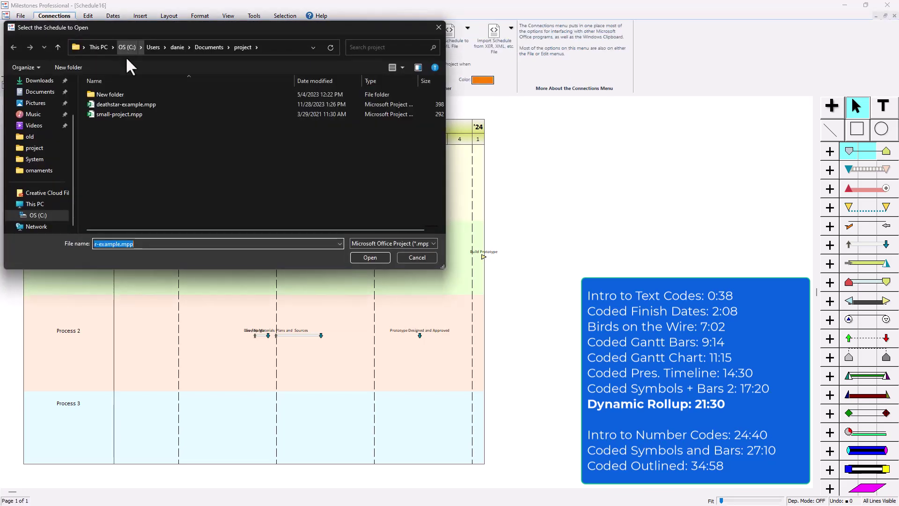
click(145, 106)
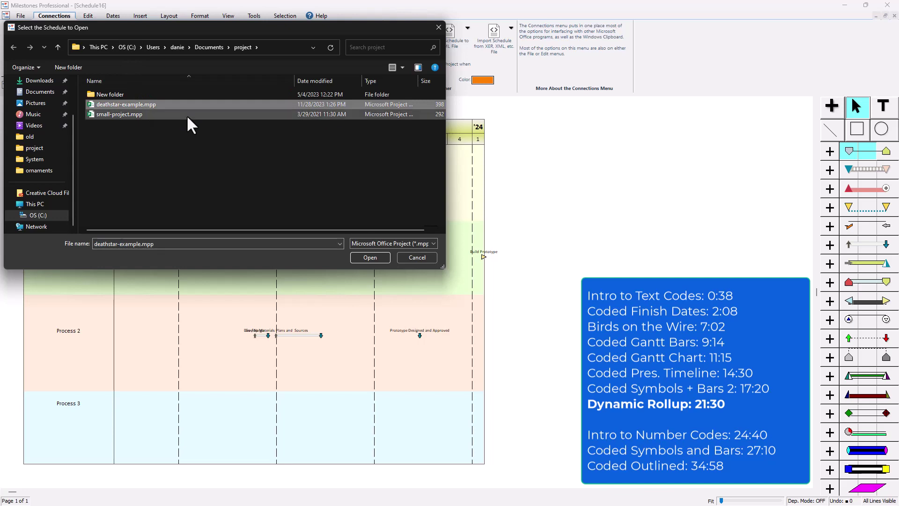
click(383, 255)
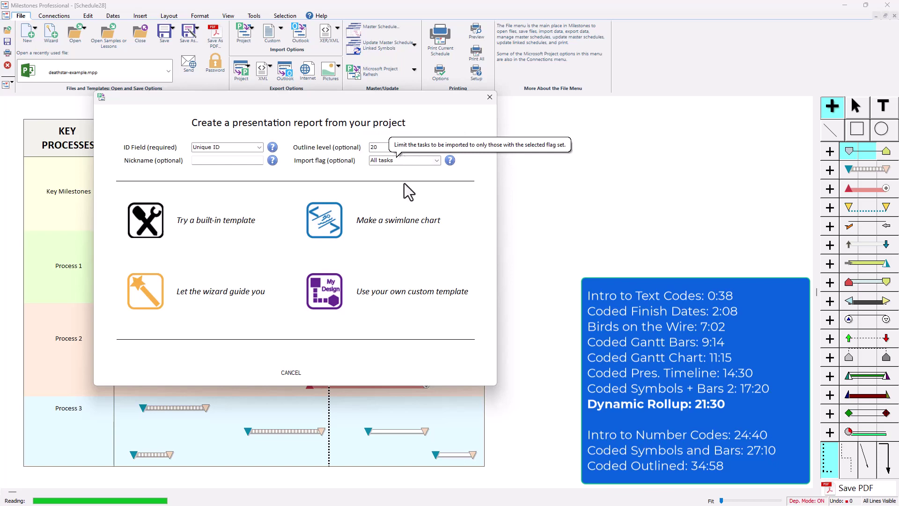
click(336, 228)
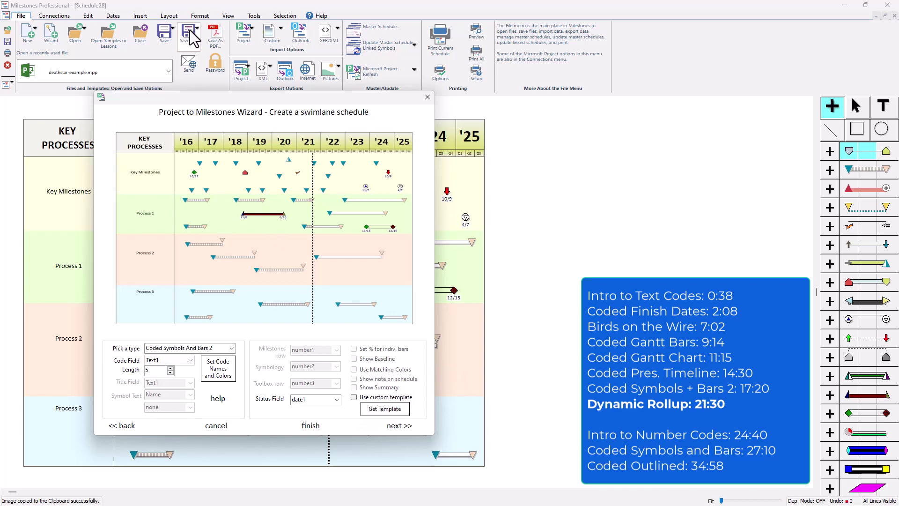
click(232, 348)
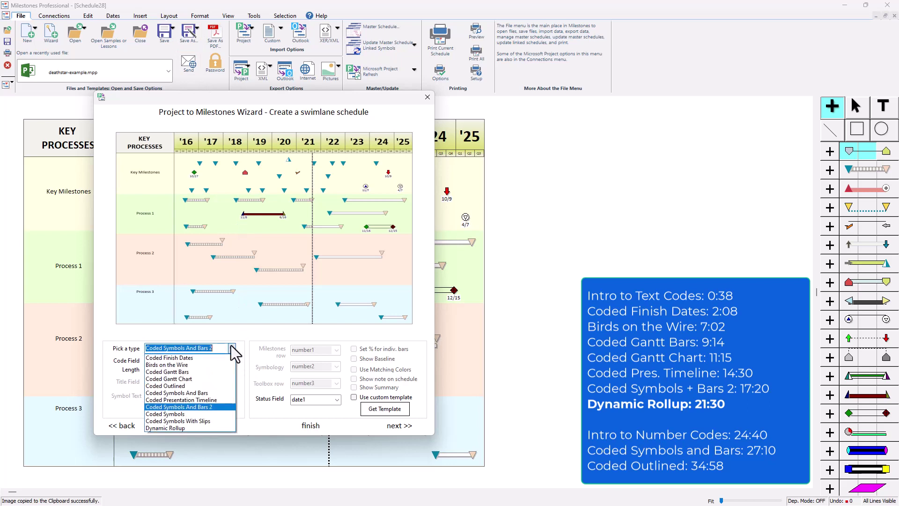
click(195, 429)
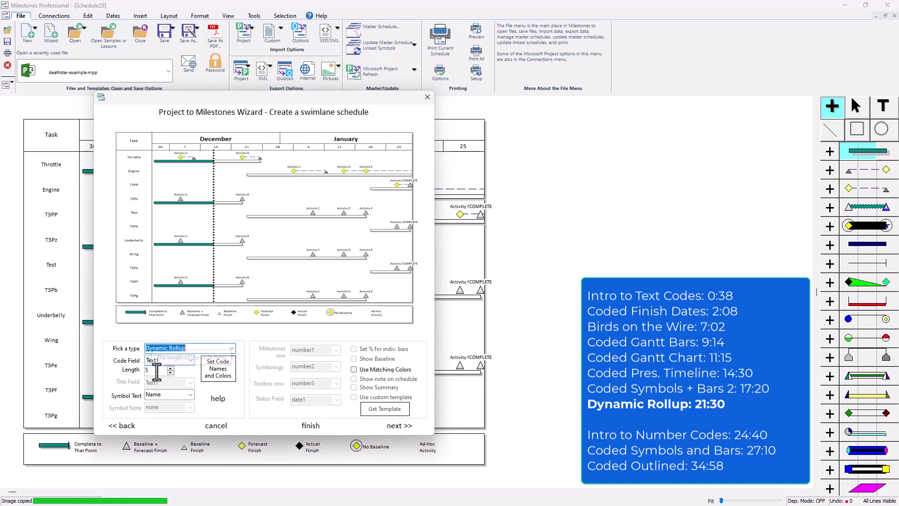
click(218, 369)
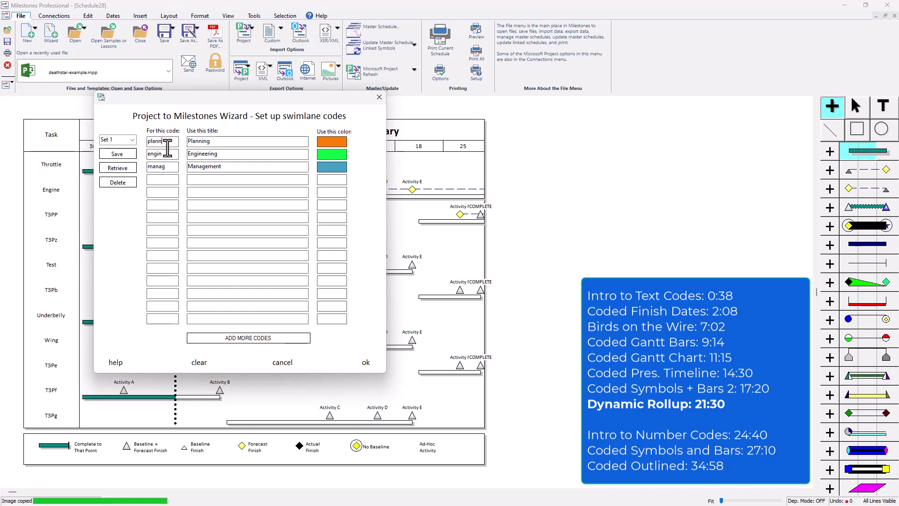
Accept the swimlane codes and finish the Dynamic Rollup wizard with letter size, 14 rows per page and no color theme, importing the schedule.
drag(170, 154, 147, 155)
click(365, 363)
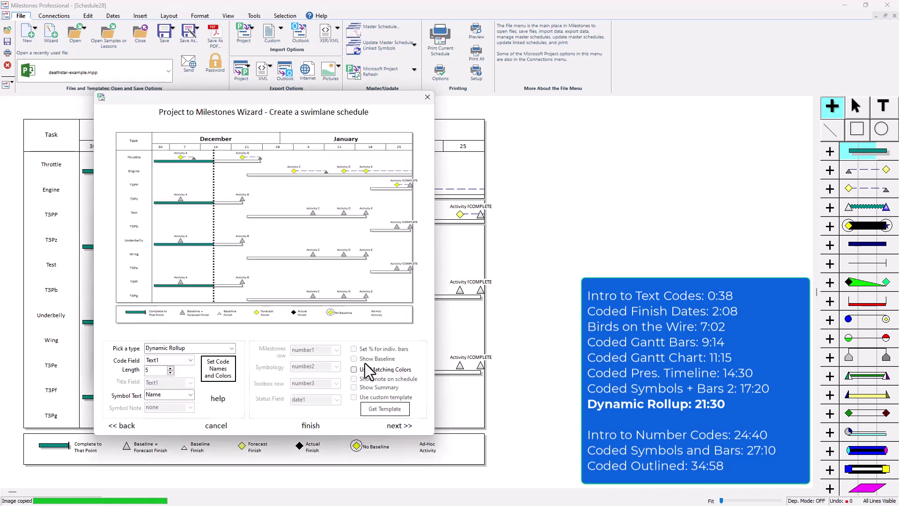
click(391, 426)
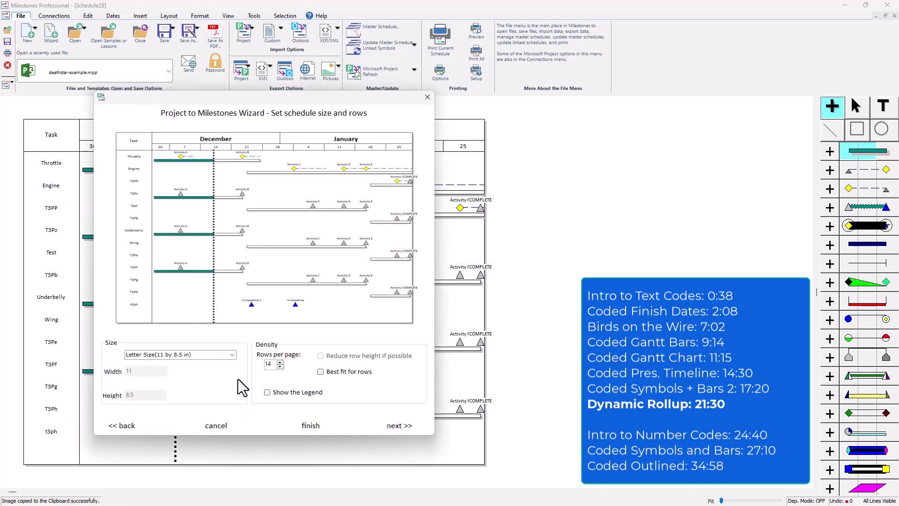
click(399, 426)
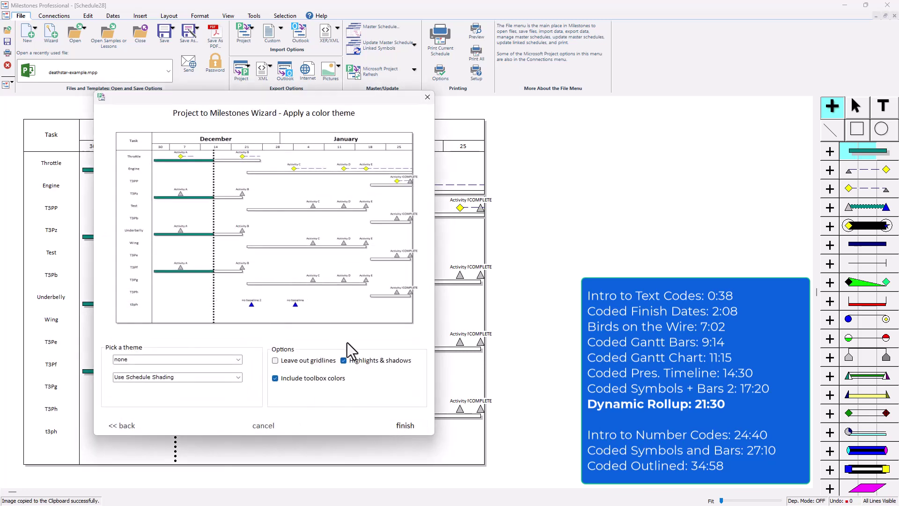
click(405, 425)
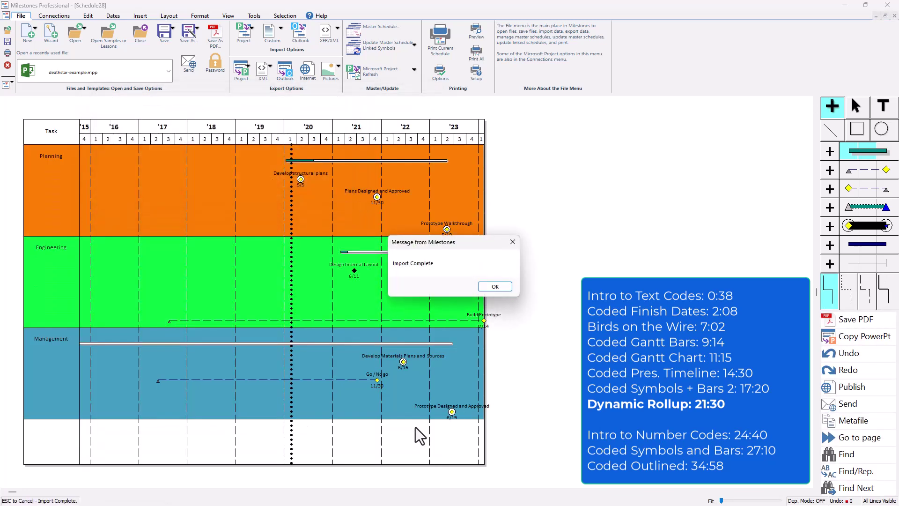
click(497, 286)
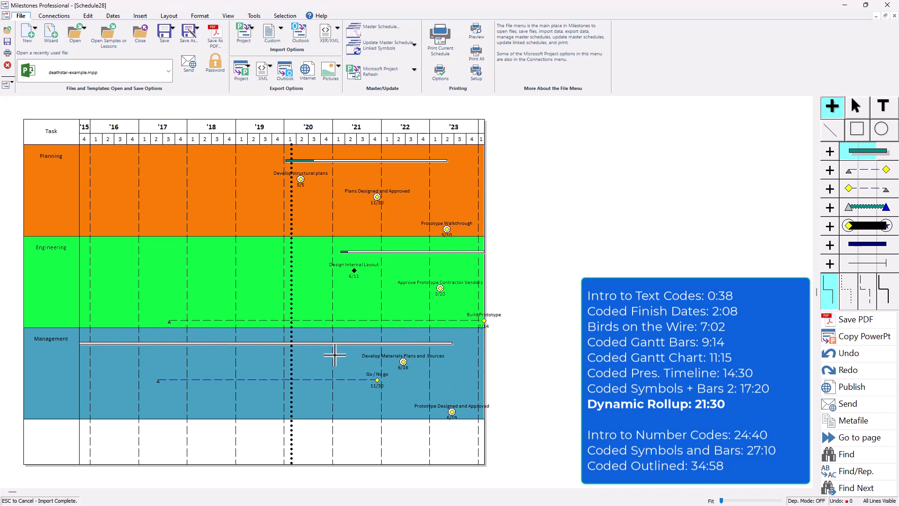
Show the collapse/expand indicators and roll up the Planning, Engineering and Management swimlanes.
click(227, 16)
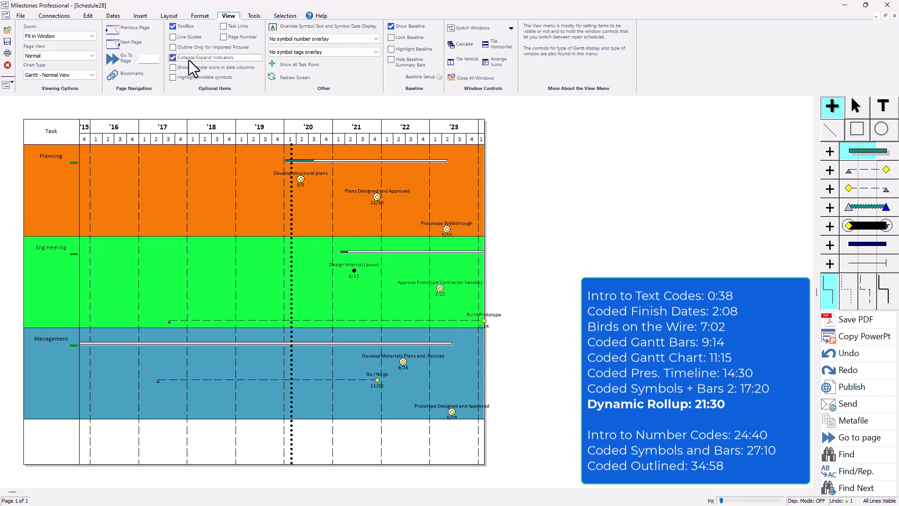
click(172, 57)
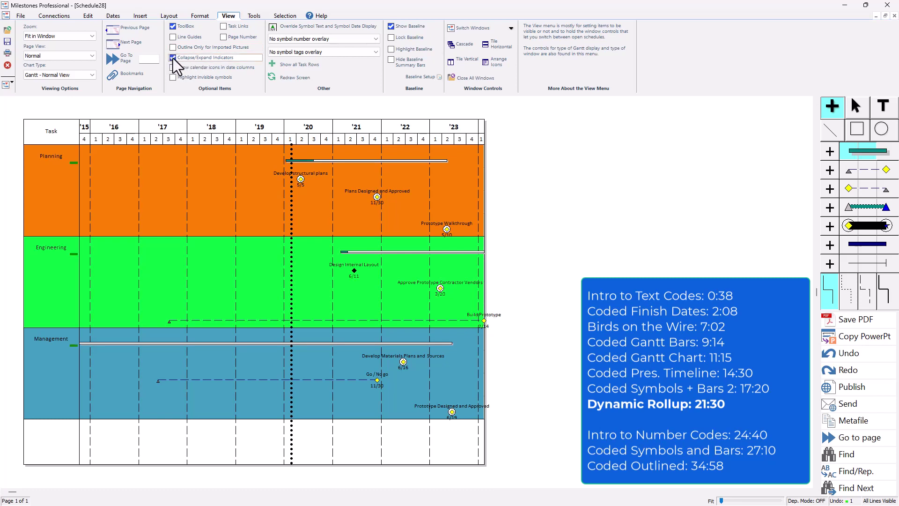
click(72, 163)
click(73, 163)
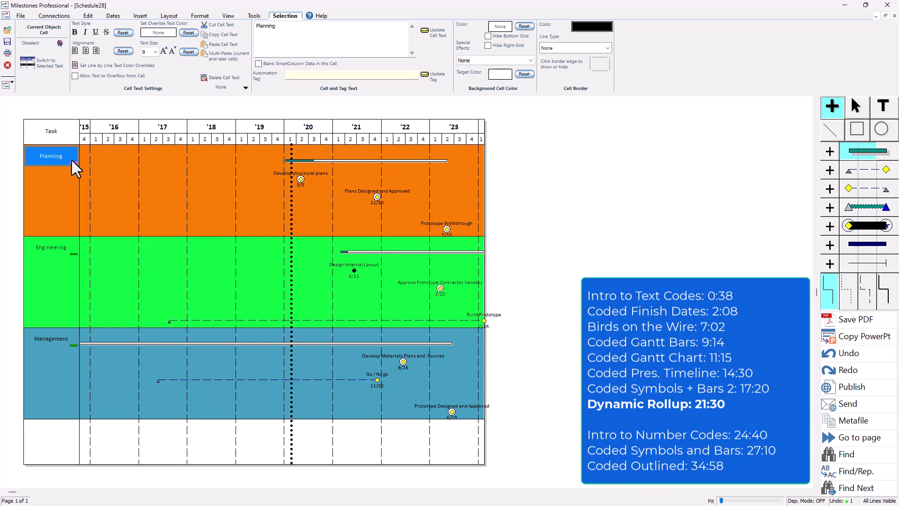
click(73, 163)
click(73, 163)
click(73, 163)
click(74, 187)
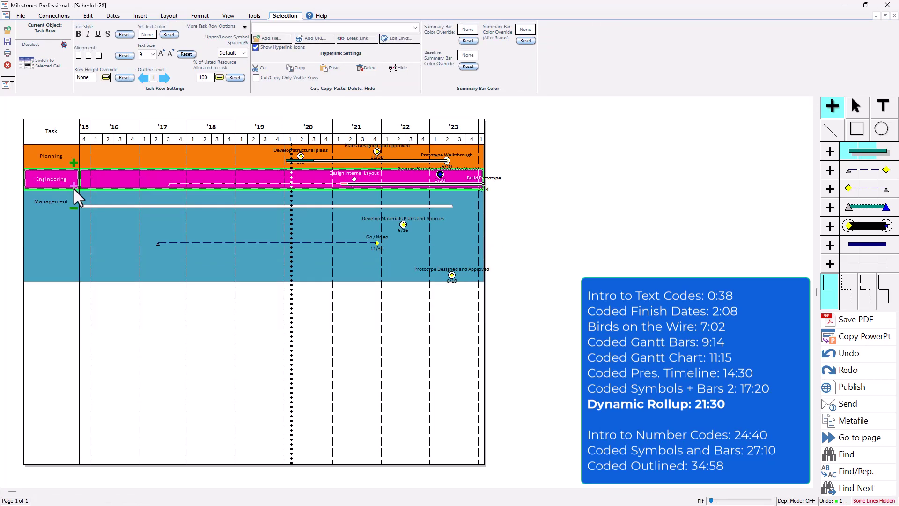
click(73, 207)
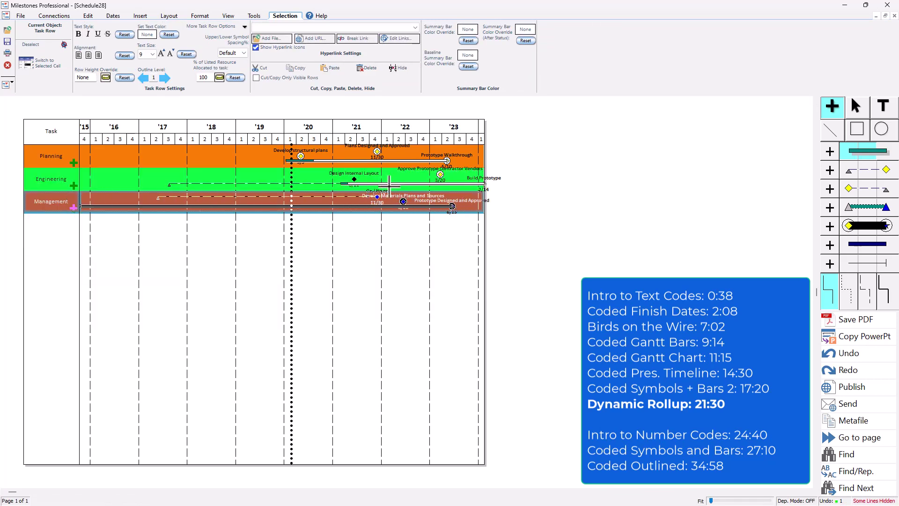
Set the schedule to 6 rows per page and apply the page size change.
click(164, 17)
double_click(87, 78)
text(6)
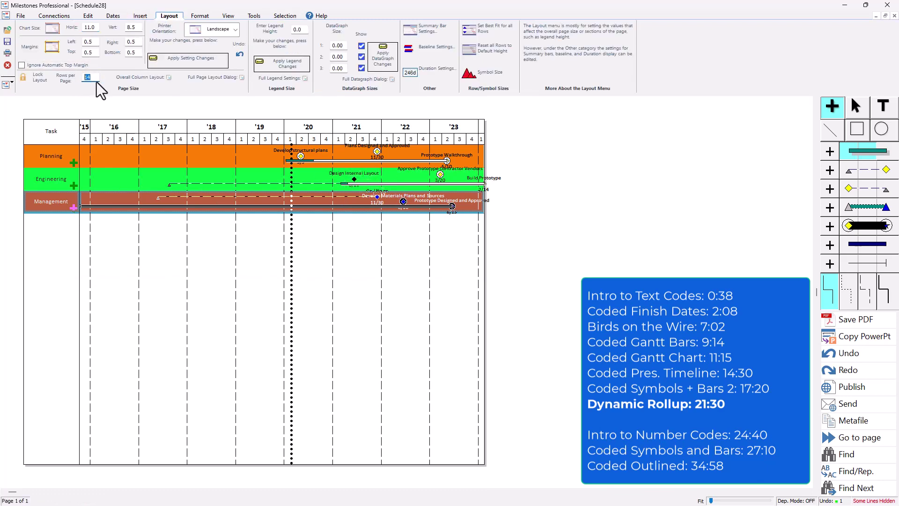
click(187, 60)
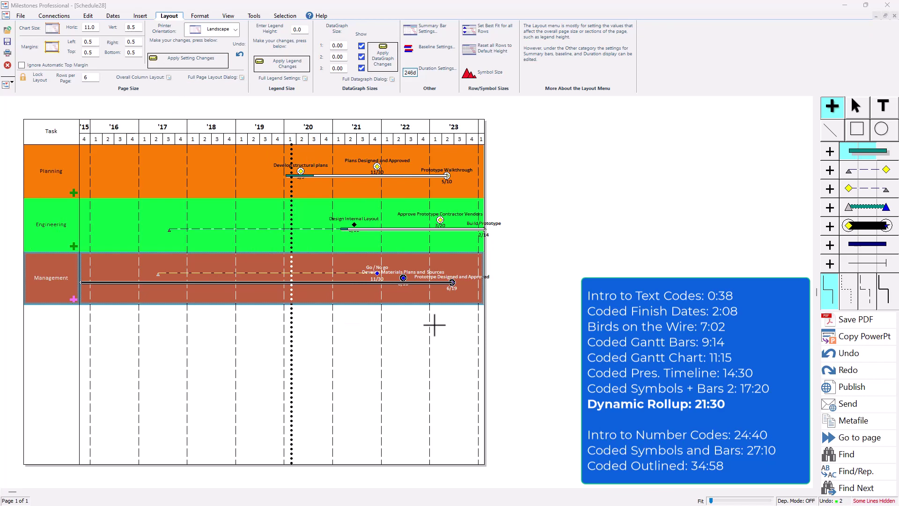
Expand the Management and Engineering swimlanes one after the other and roll each back up.
click(71, 301)
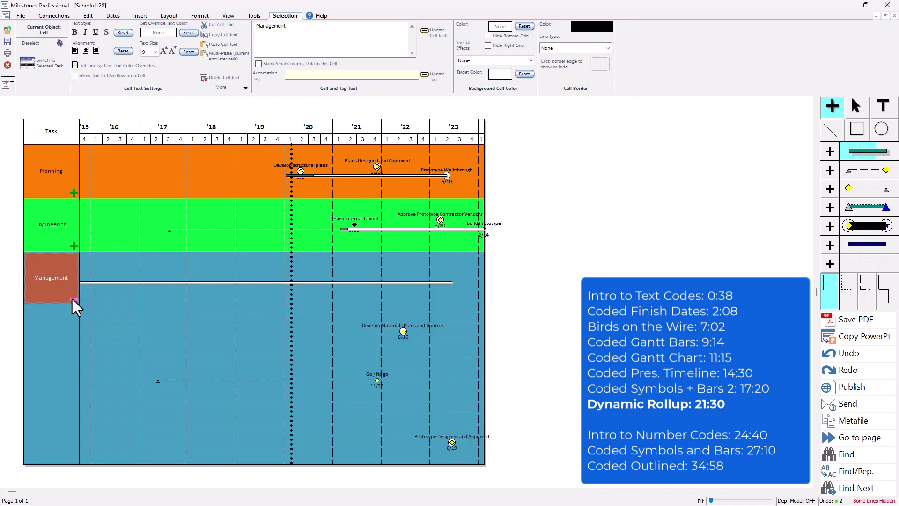
click(72, 301)
click(73, 247)
click(73, 247)
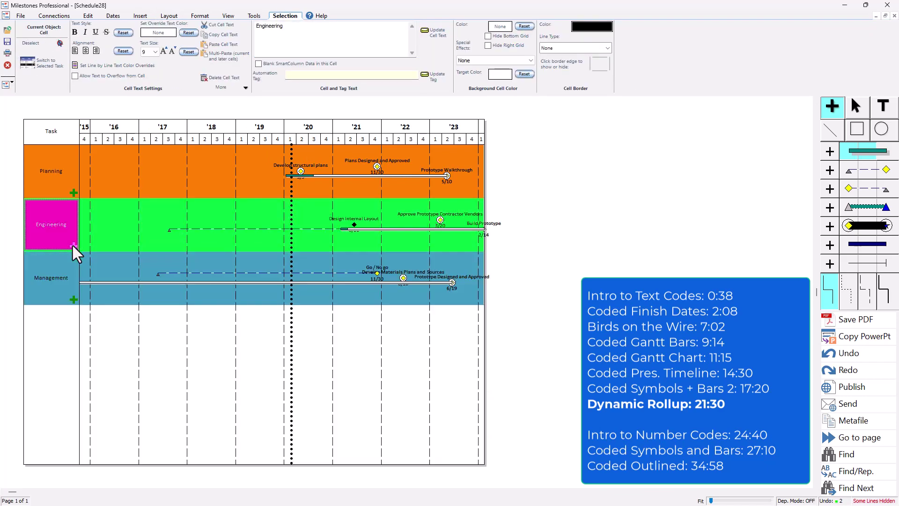
Choose Plus/Minus as the roll-up indicator type at Normal Size in the general program options and accept them.
click(254, 16)
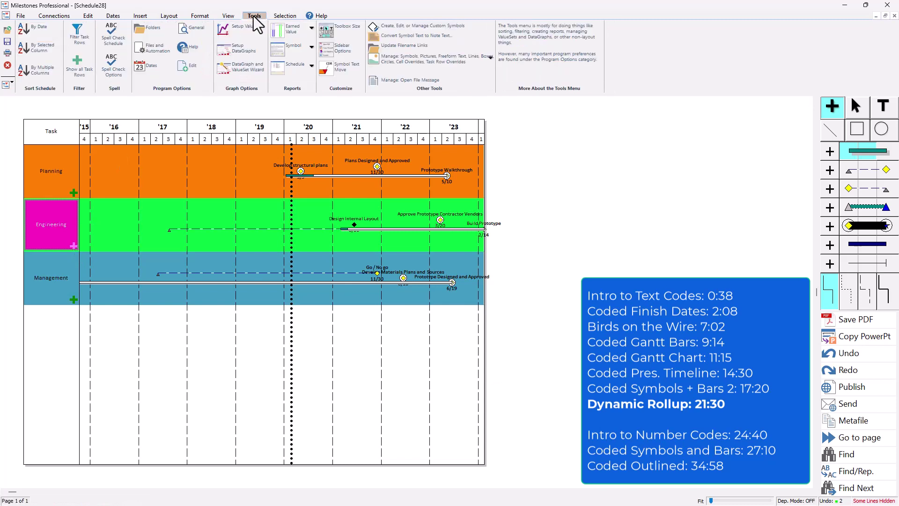
click(199, 32)
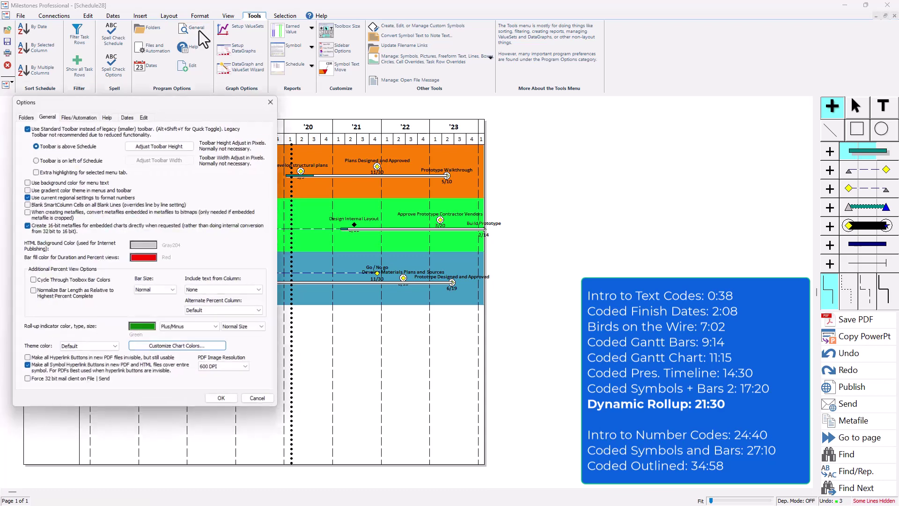
click(174, 330)
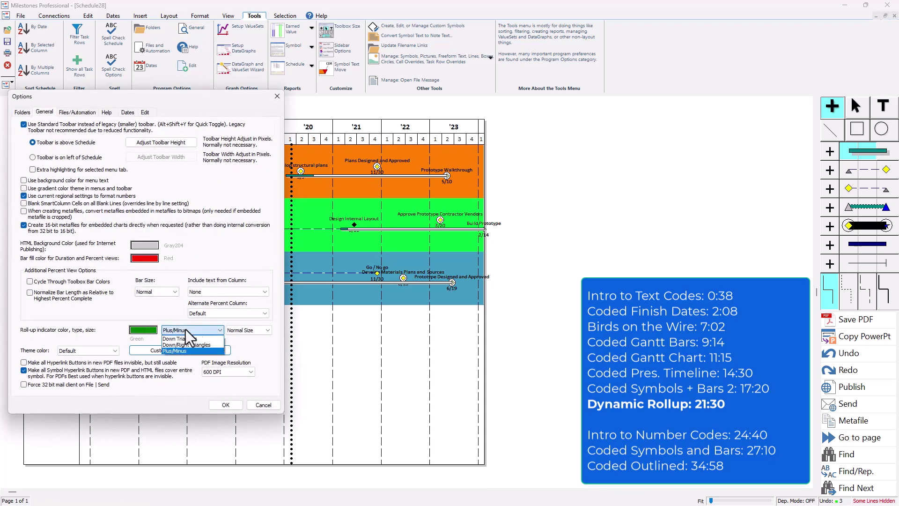
click(213, 350)
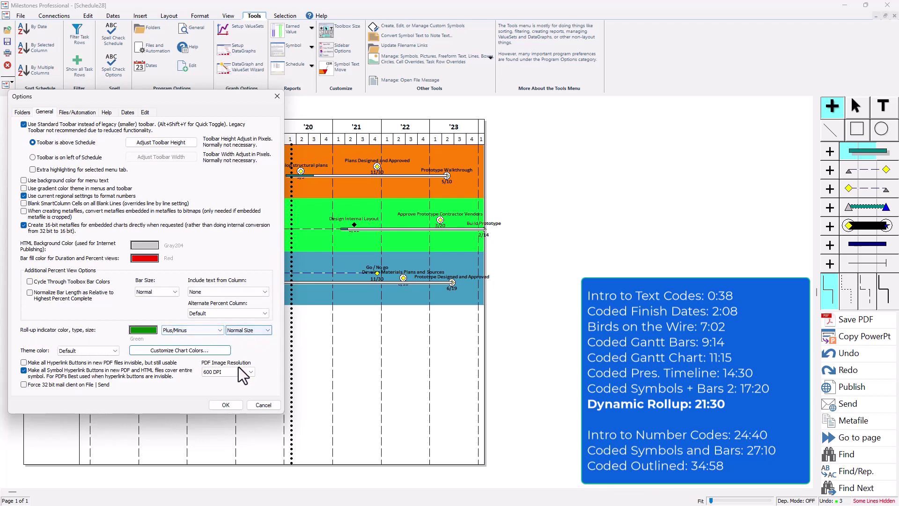
click(226, 406)
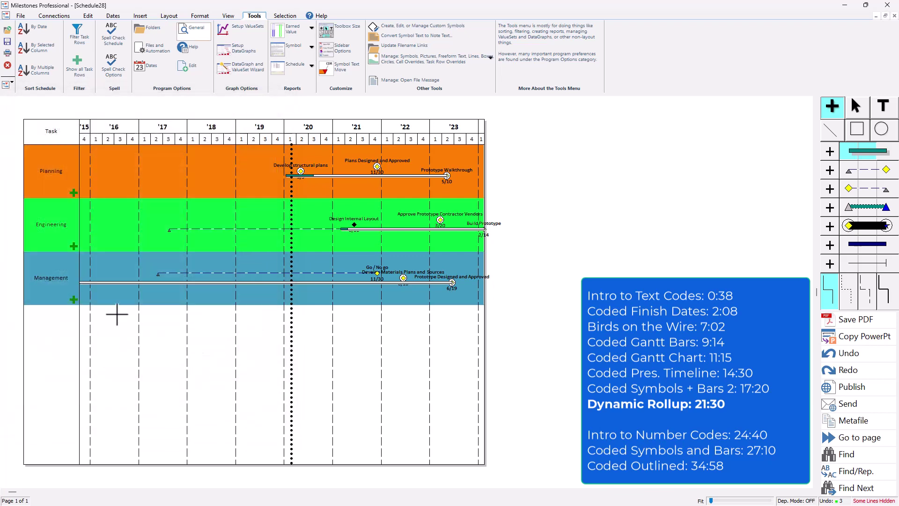
Toggle all three swimlanes between expanded and rolled up, finishing with Planning, Engineering and Management collapsed.
click(74, 300)
click(71, 244)
click(72, 244)
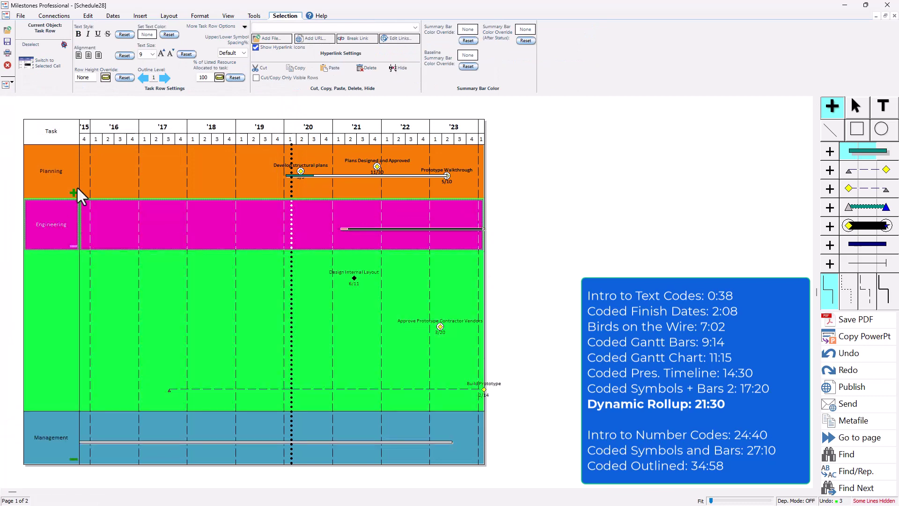
click(73, 192)
click(73, 192)
click(73, 192)
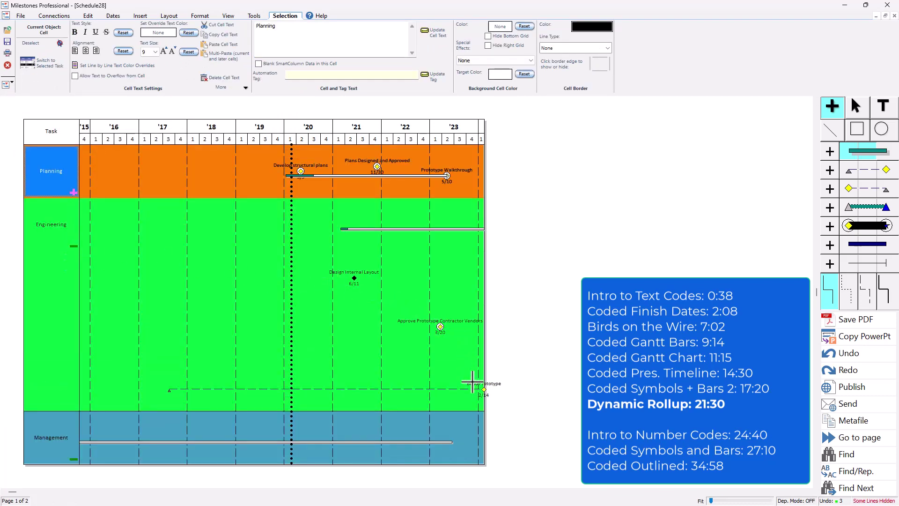
click(73, 246)
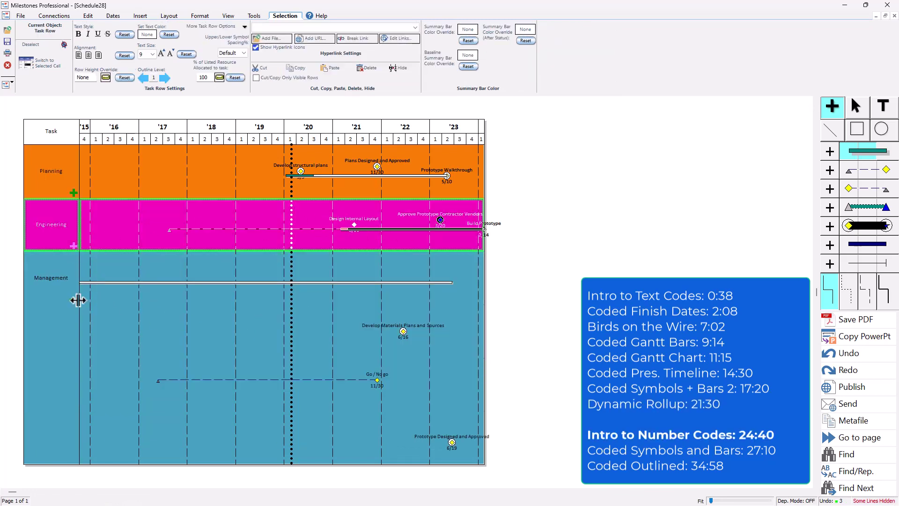
click(74, 298)
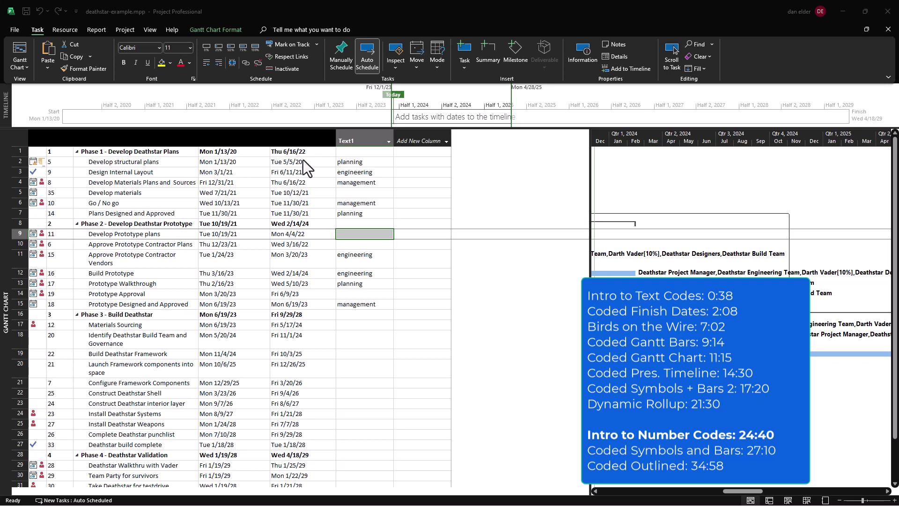
Switch to Microsoft Project and add the Number1, Number2 and Number3 fields as new columns after Text1.
click(445, 140)
drag(521, 168, 518, 370)
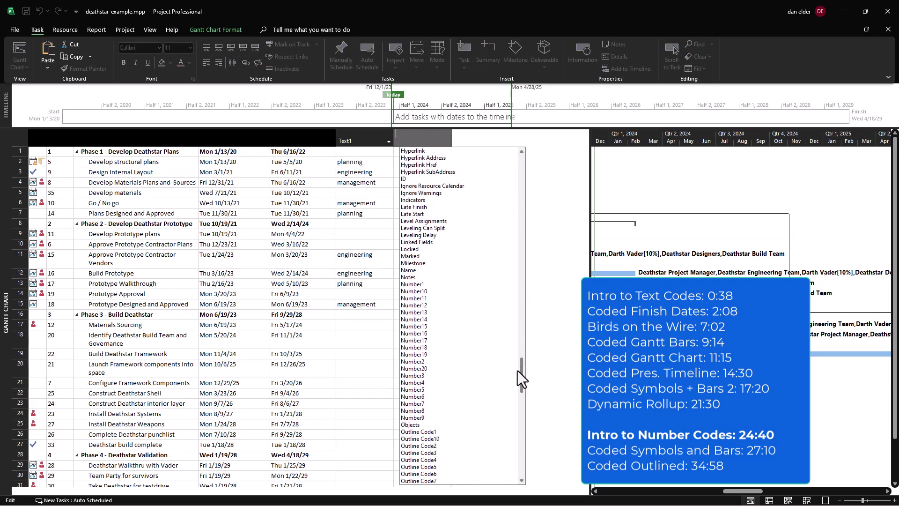
click(412, 283)
click(491, 135)
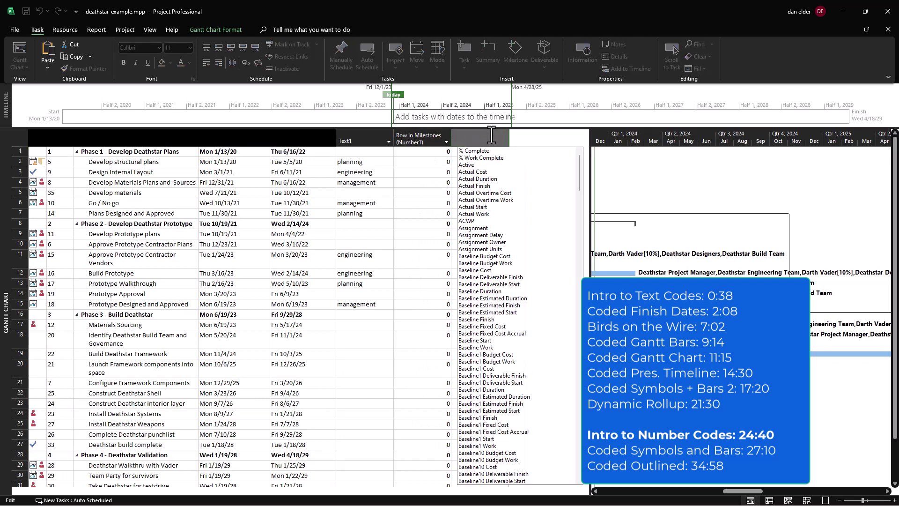
text(number1)
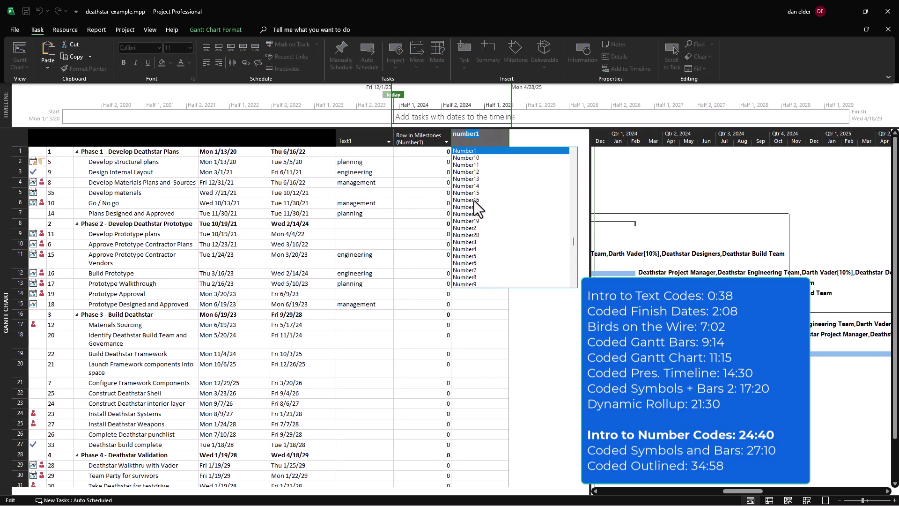
click(474, 228)
click(534, 141)
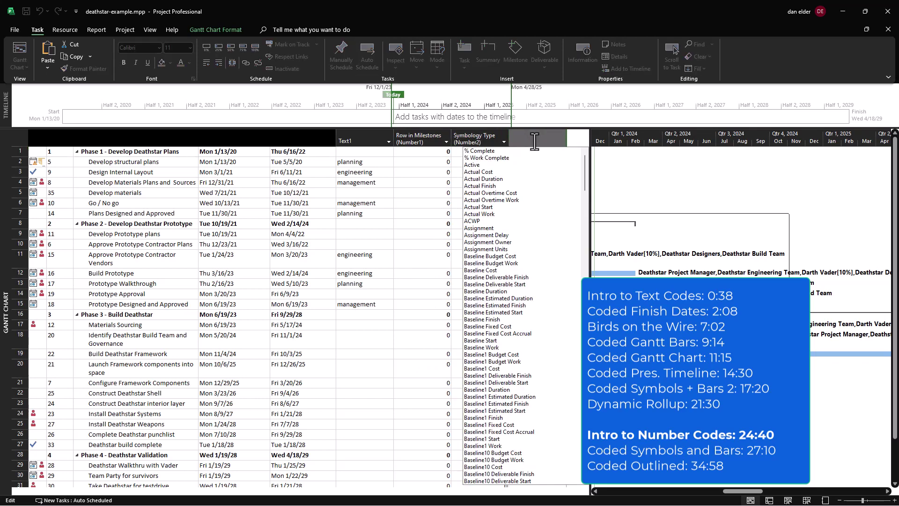
text(number1)
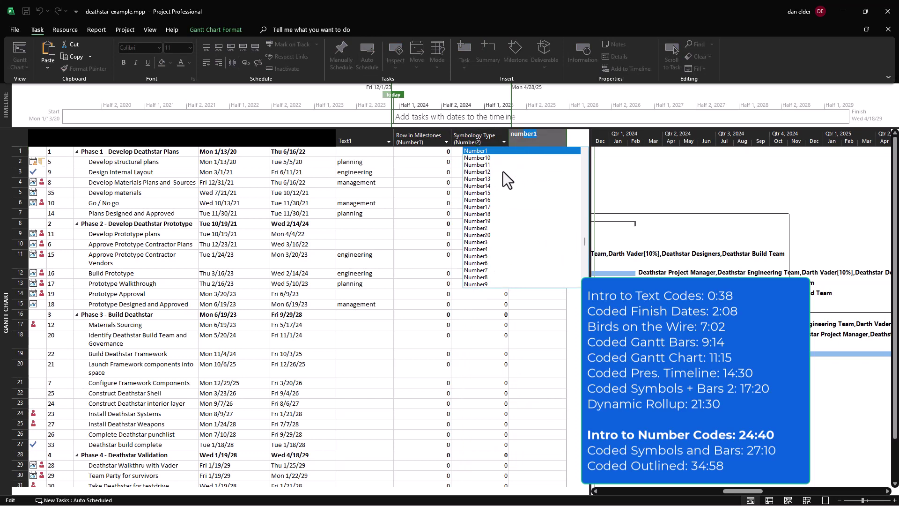
click(486, 242)
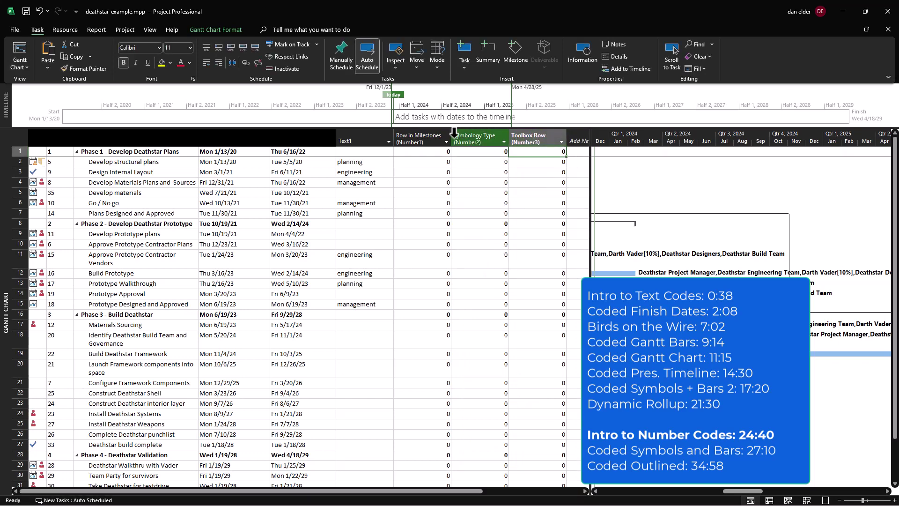
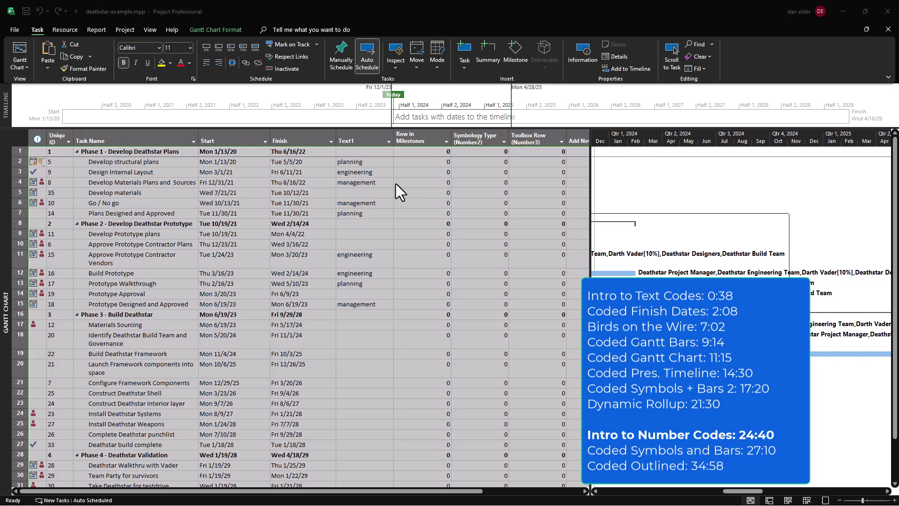
Number the six Phase 1 subtasks 1, 2, 3, 1, 2, 3 in order as their rows in Milestones.
click(425, 162)
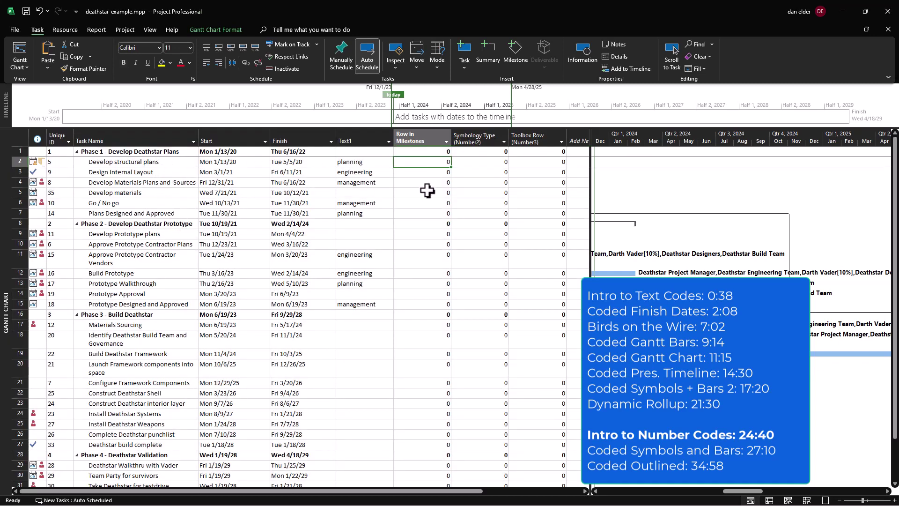
text(1)
key(Return)
text(2)
key(Return)
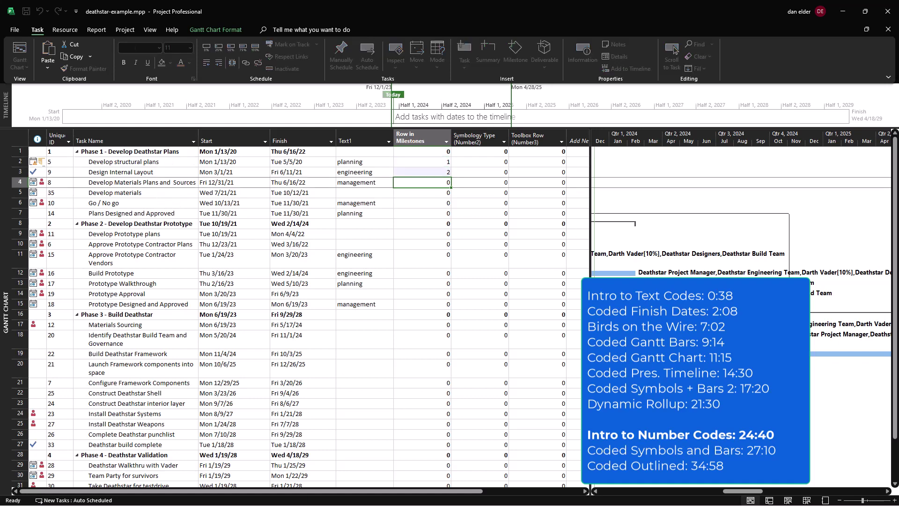
text(3)
key(Return)
text(1)
key(Return)
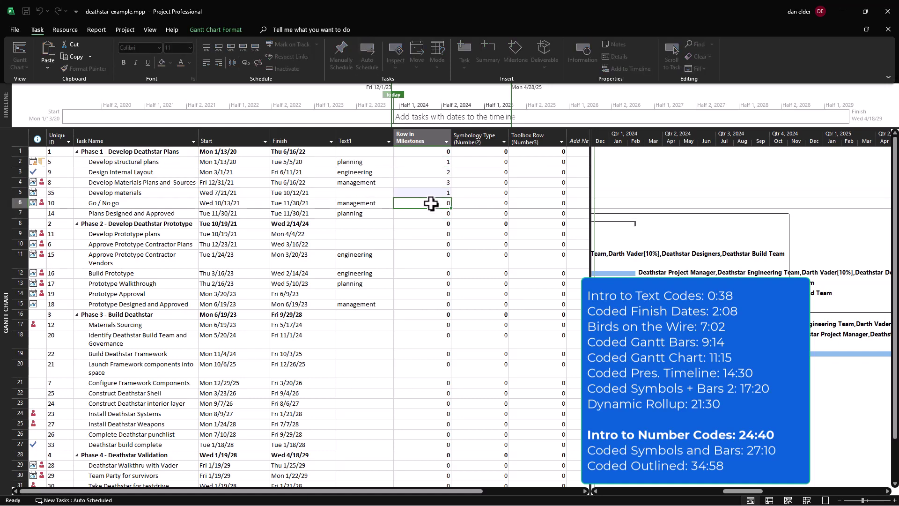
text(2)
key(Return)
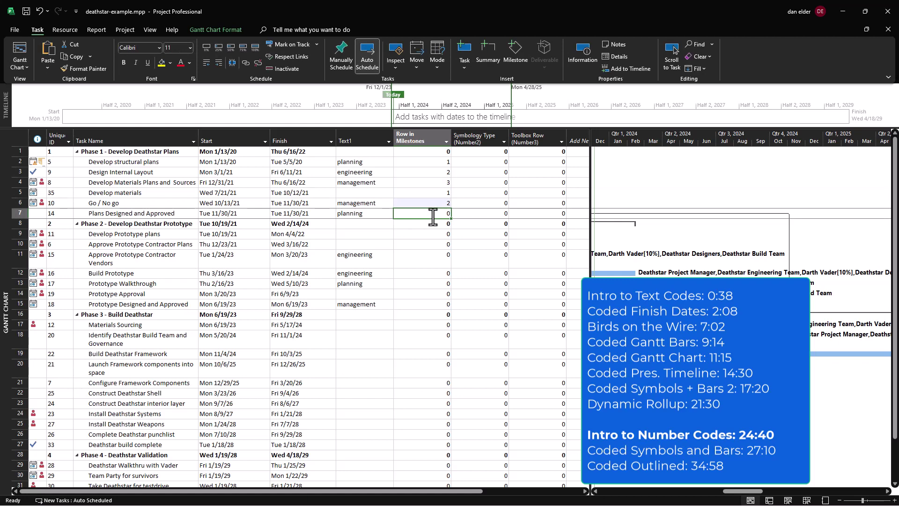
text(3)
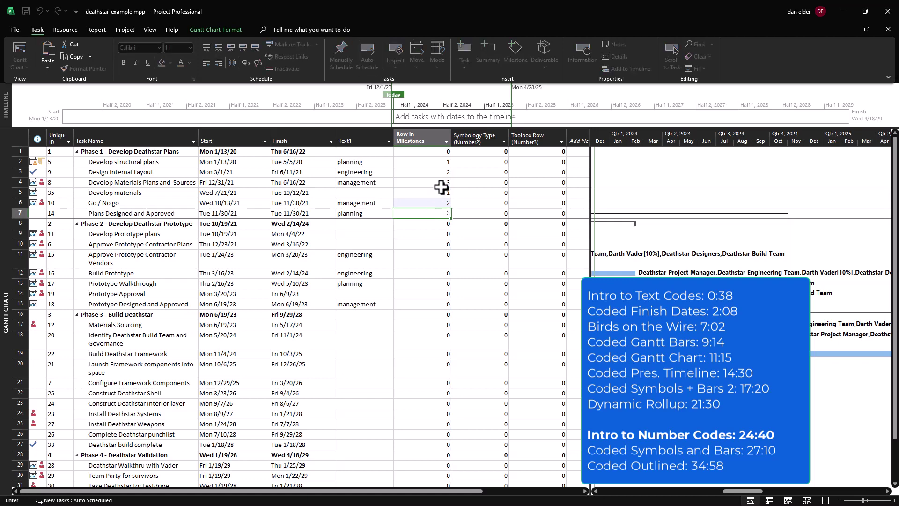
Number the seven Phase 2 subtasks 4, 5, 6, 4, 5, 6, 4 in order as their rows in Milestones.
click(430, 235)
text(4)
click(433, 242)
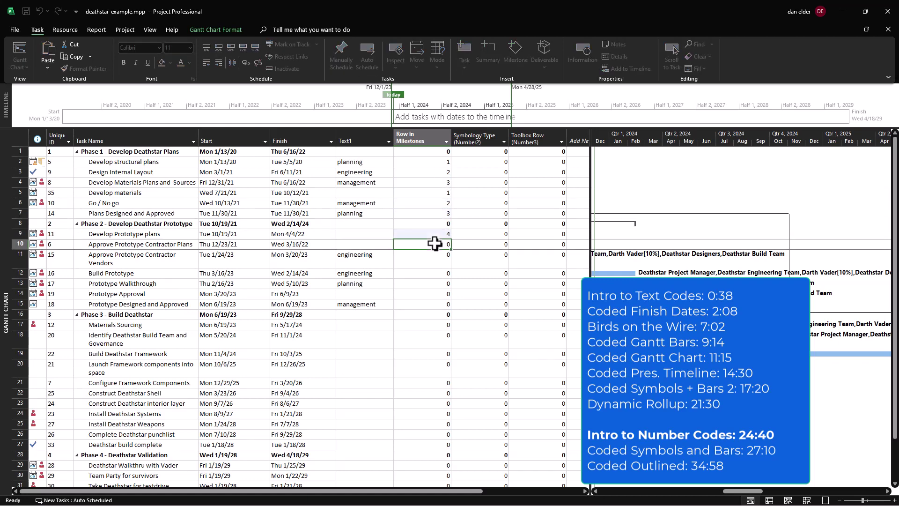
text(5)
click(435, 257)
text(6)
click(434, 273)
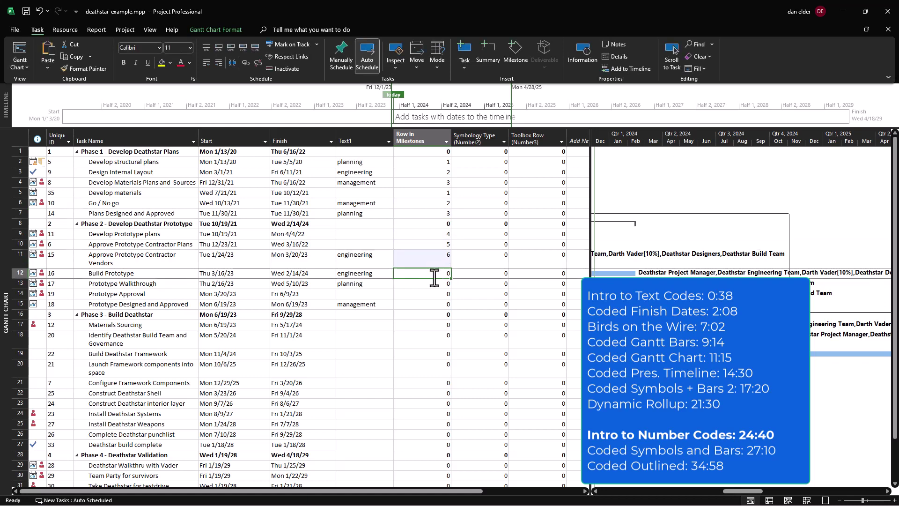
click(435, 283)
text(5)
click(431, 294)
text(6)
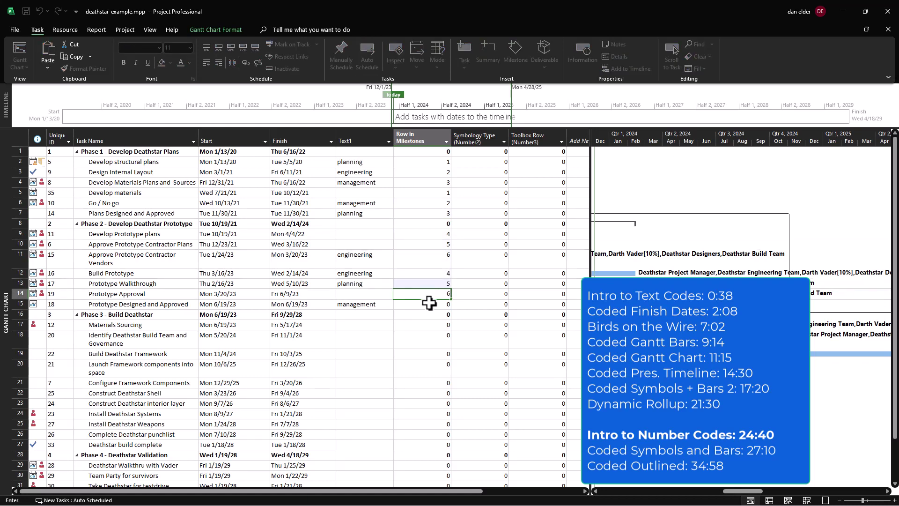
click(426, 308)
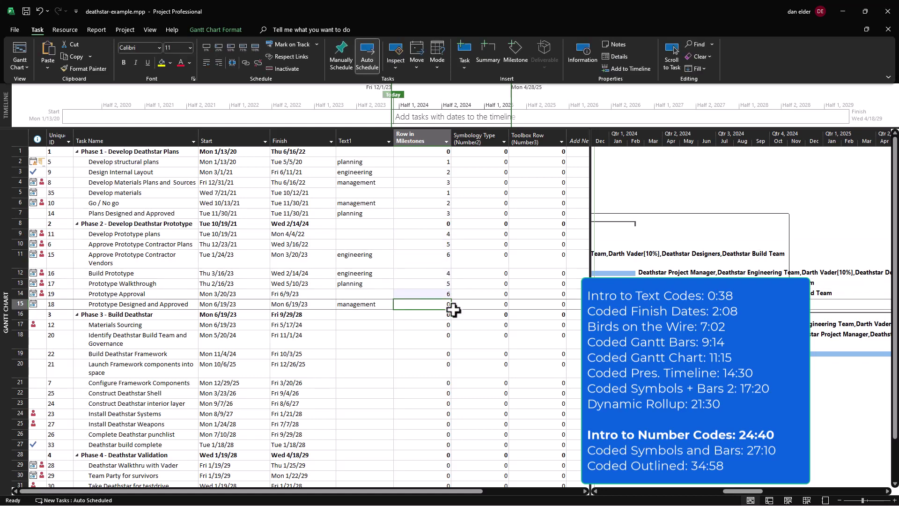
text(4)
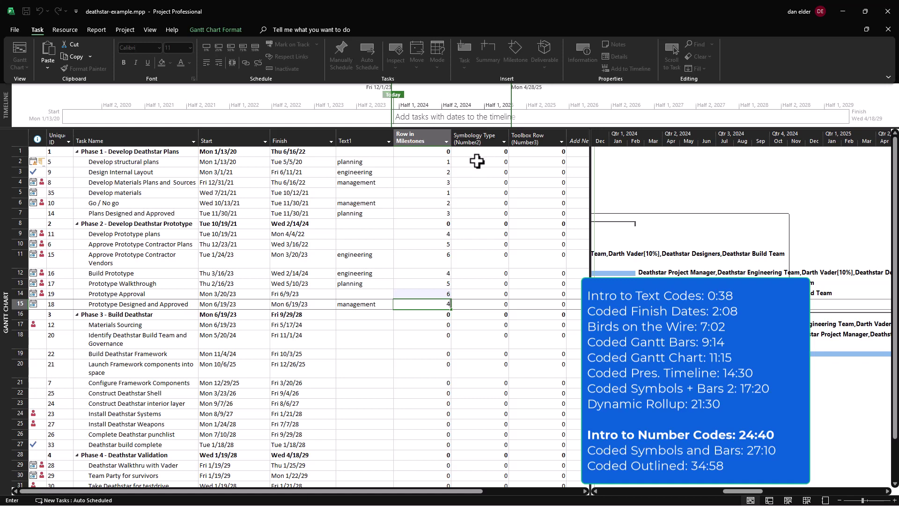
Set the symbology type to 1 for Plans Designed and Approved and for Prototype Designed and Approved.
click(484, 213)
text(1)
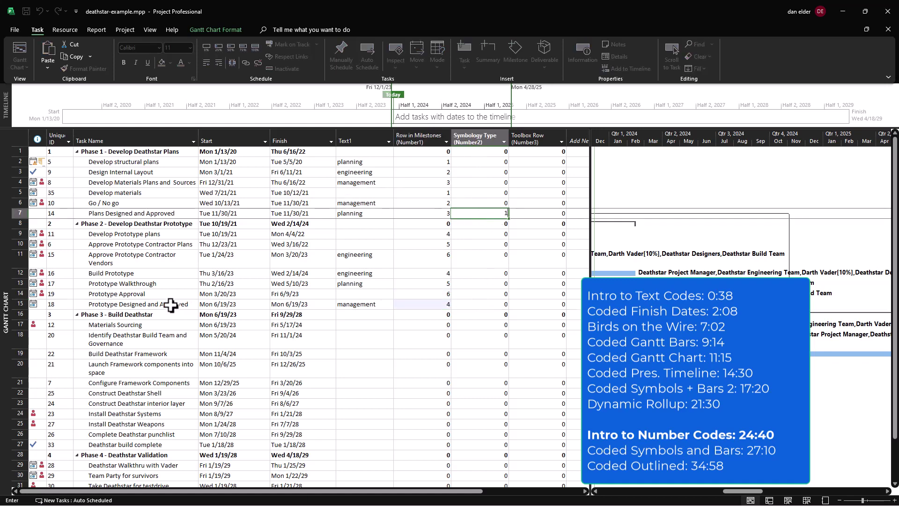
click(483, 305)
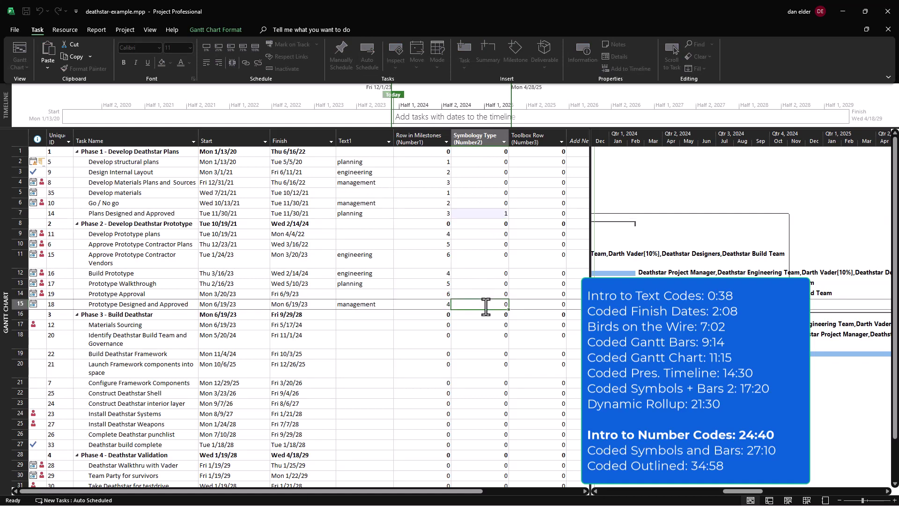
text(1)
Set the symbology type to 5 for the first five Phase 1 subtasks, Develop structural plans through Go / No go.
click(476, 164)
text(5)
key(Return)
text(5)
key(Return)
text(5)
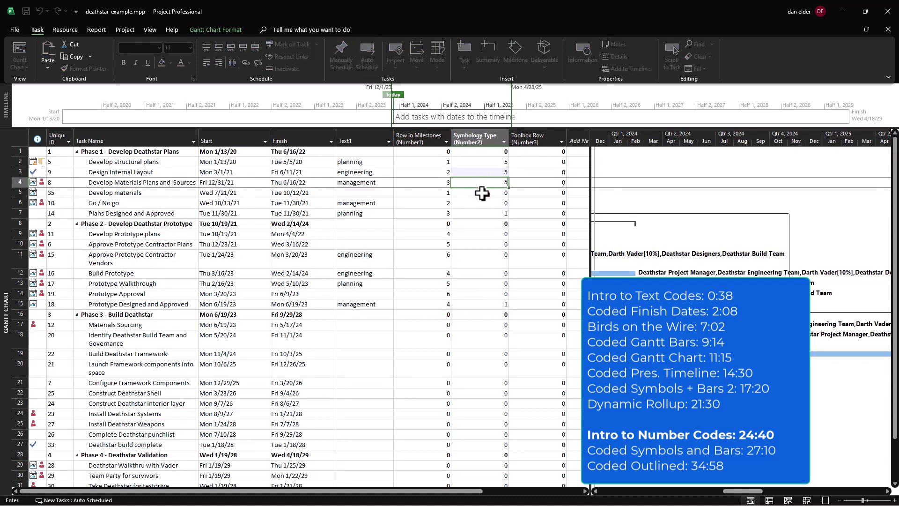
key(Return)
text(5)
key(Return)
text(5)
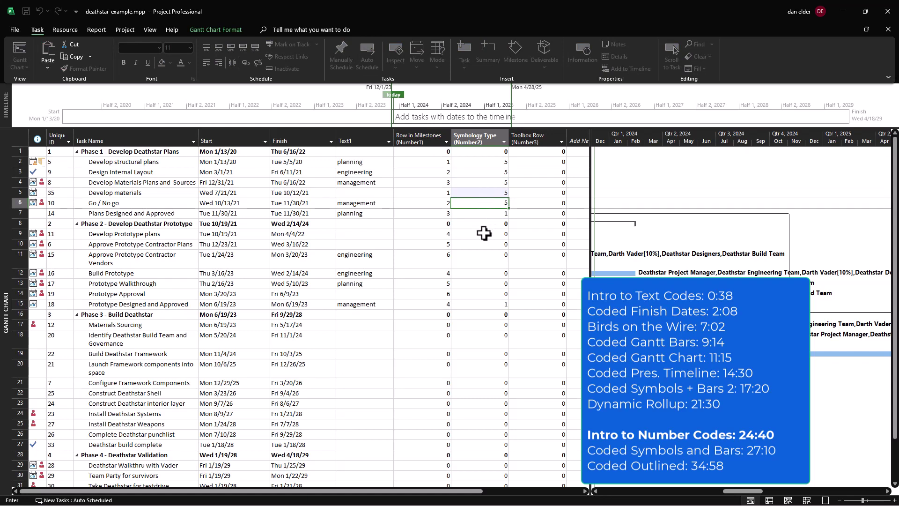
Set the symbology type to 5 for the first six Phase 2 subtasks, Develop Prototype plans through Prototype Approval.
click(487, 234)
text(5)
click(487, 244)
text(5)
click(485, 259)
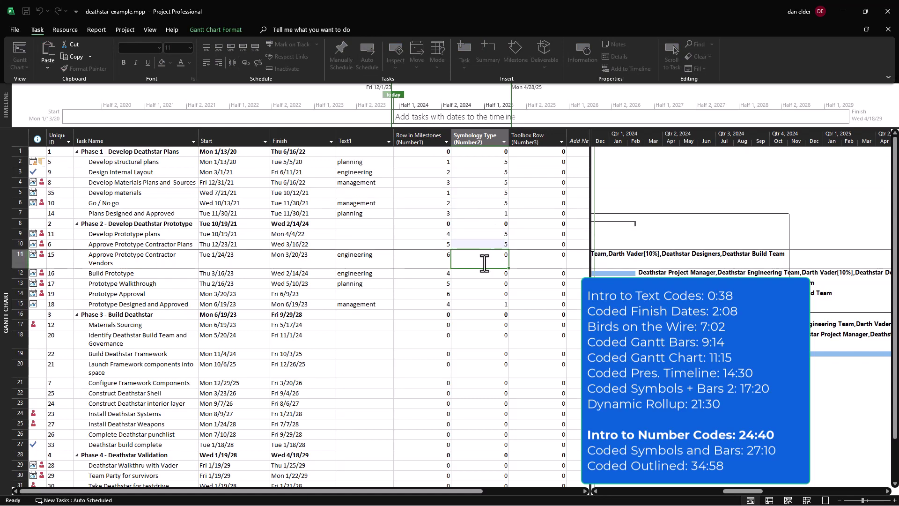
text(5)
click(486, 276)
text(5)
click(488, 284)
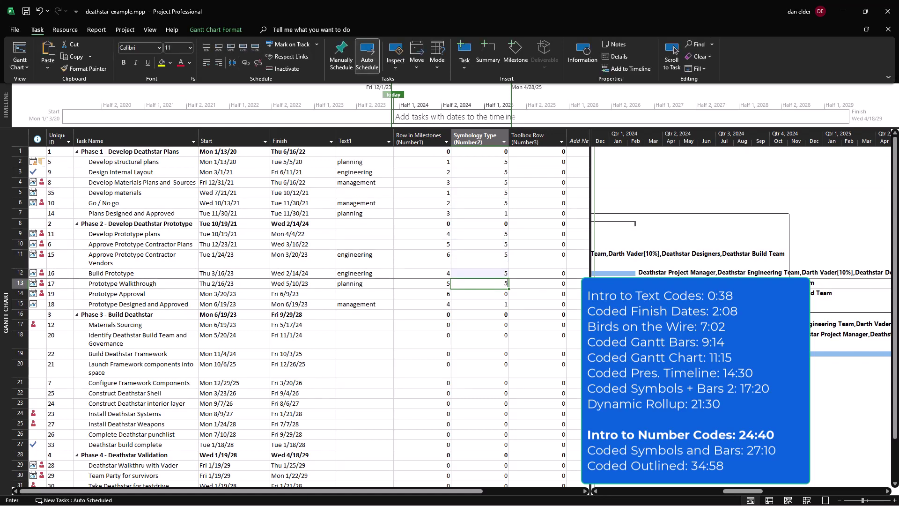
text(5)
click(484, 293)
text(5)
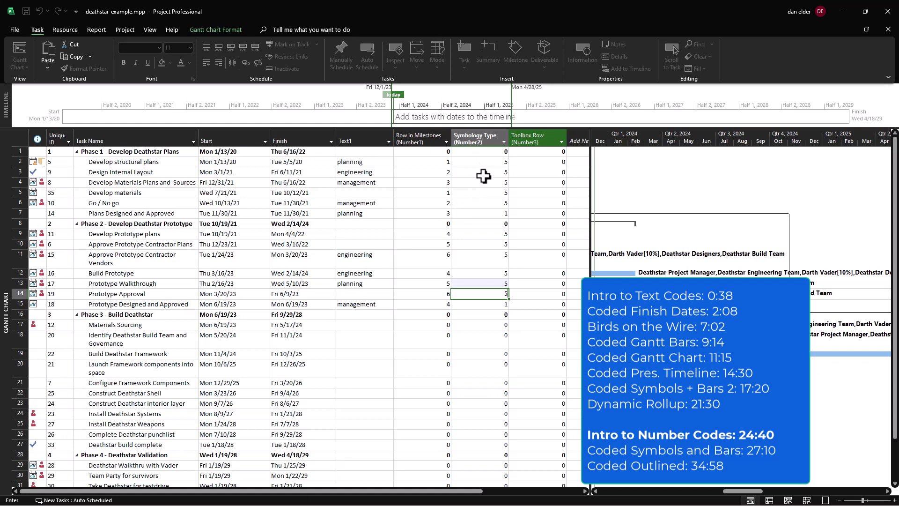
Set the toolbox row to 1 for the first five Phase 1 subtasks and to 2 for Plans Designed and Approved.
click(547, 163)
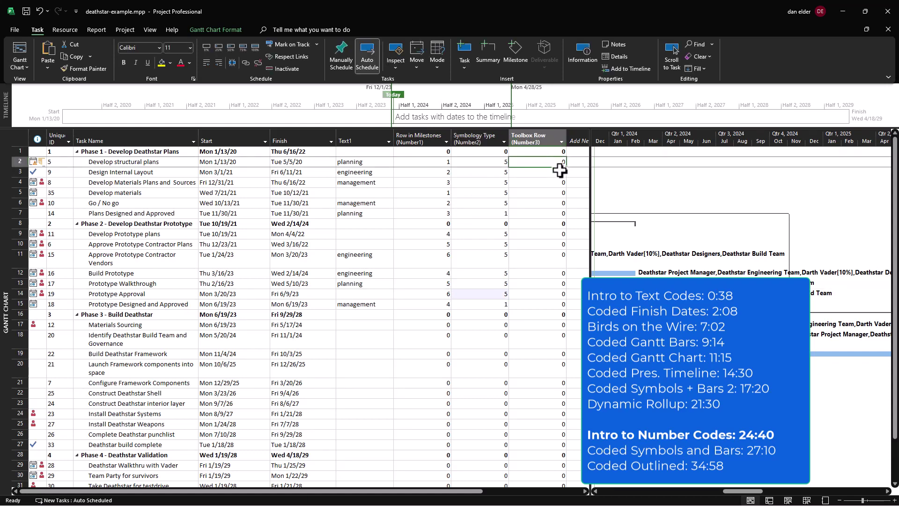
text(1)
key(Return)
text(1)
key(Return)
text(1)
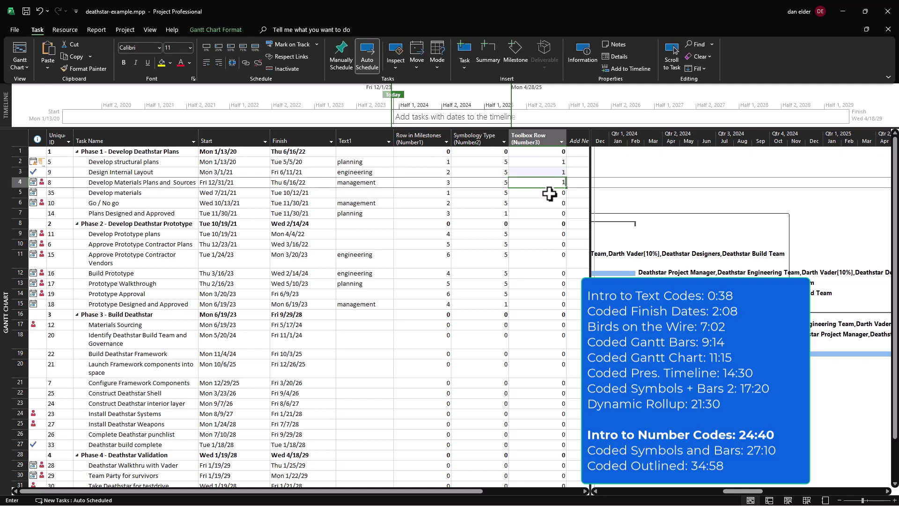
key(Return)
text(1)
key(Return)
text(1)
key(Return)
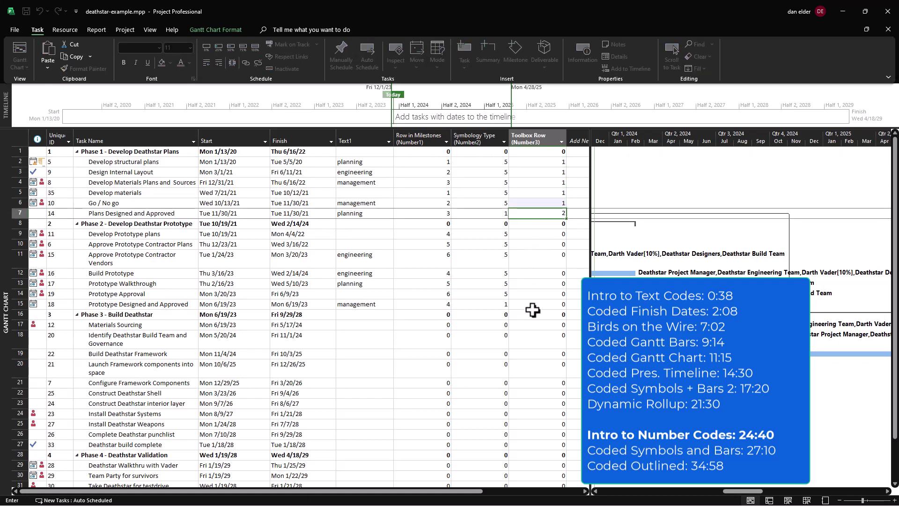
text(2)
Set the toolbox row to 1 for the first six Phase 2 subtasks and to 2 for Prototype Designed and Approved.
click(547, 234)
text(1)
click(548, 244)
text(1)
click(548, 258)
text(1)
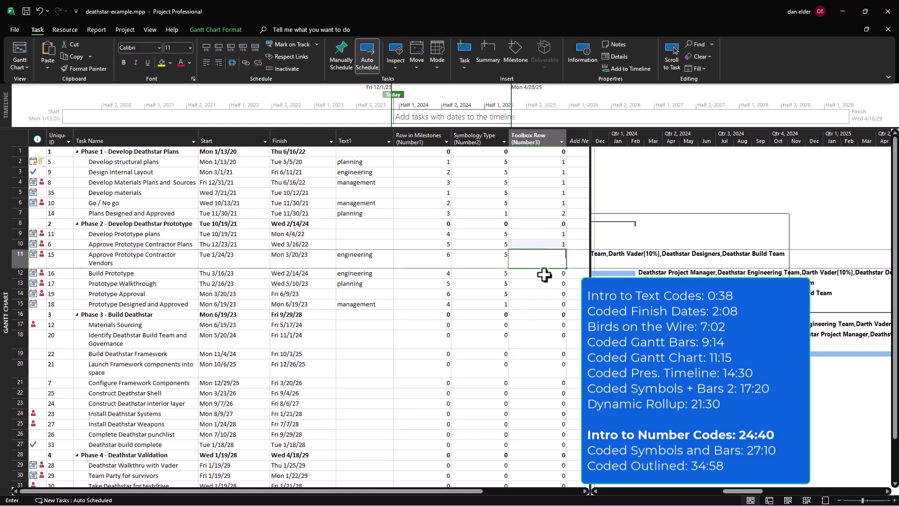
click(544, 274)
text(1)
click(544, 284)
text(1)
click(544, 294)
text(1)
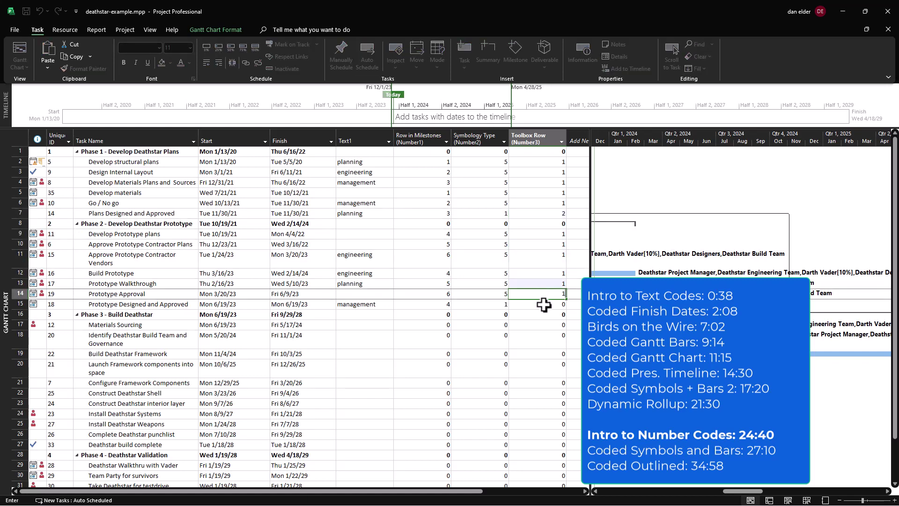
click(541, 305)
text(2)
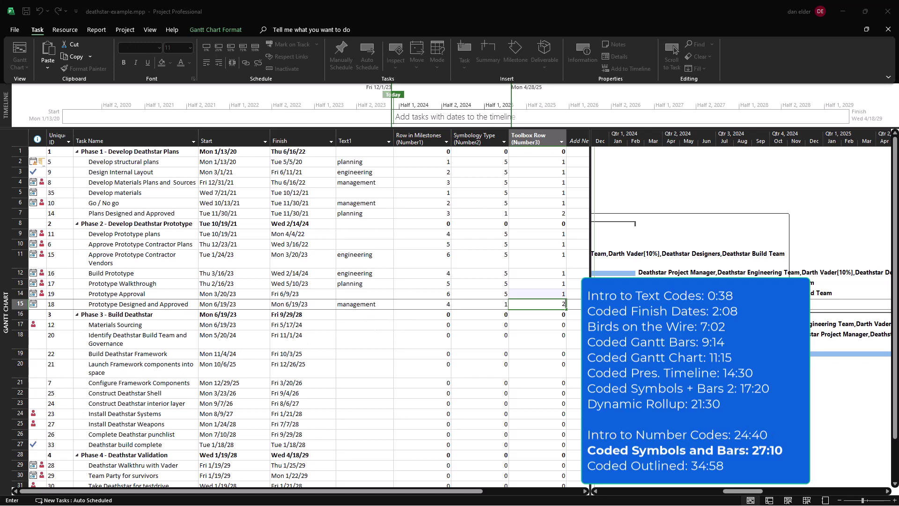
Switch to Milestones Professional and start a report from the Microsoft Project file deathstar-example.mpp.
key(alt+Tab)
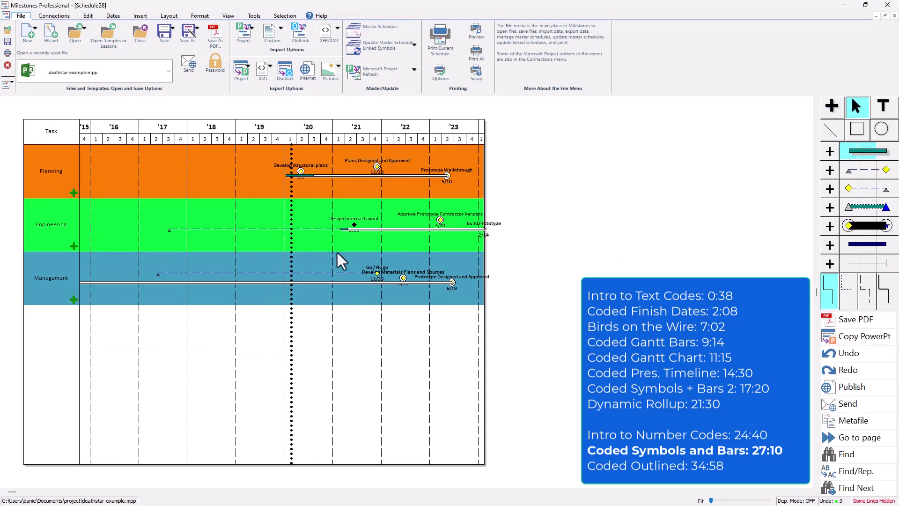
click(55, 16)
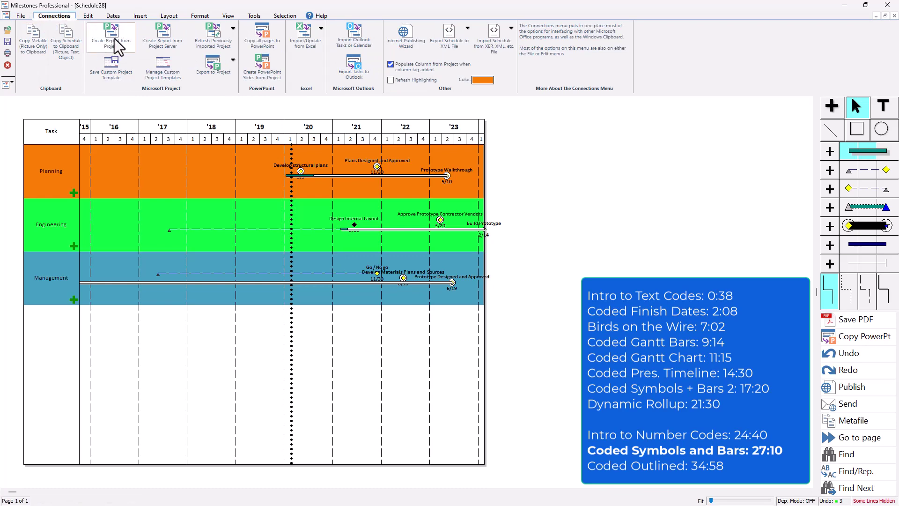
click(115, 39)
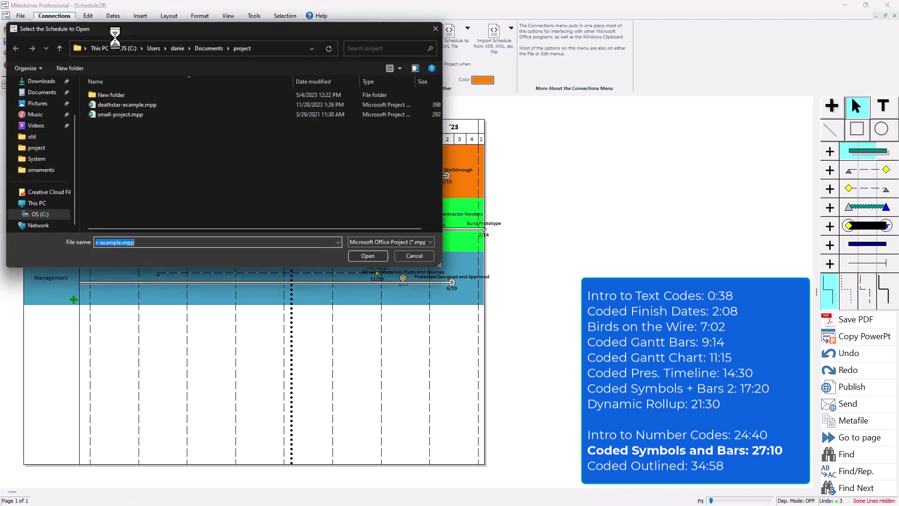
click(136, 107)
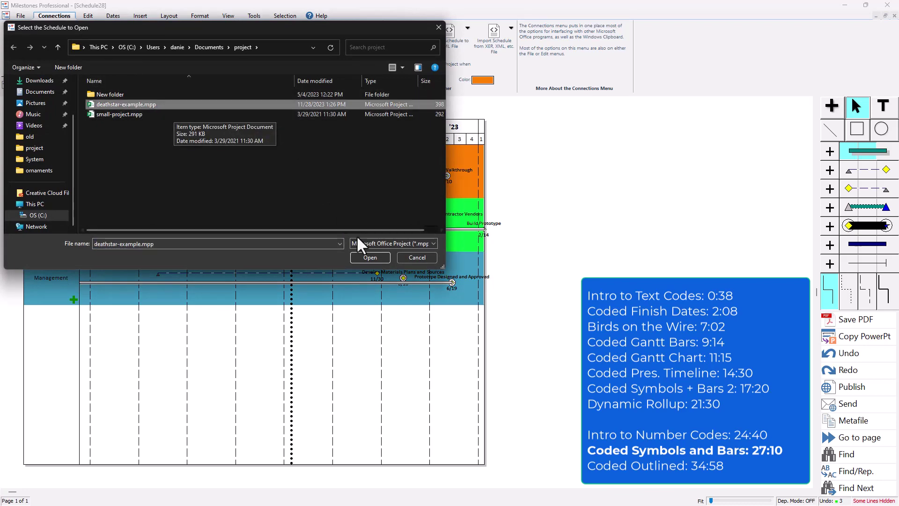
click(370, 258)
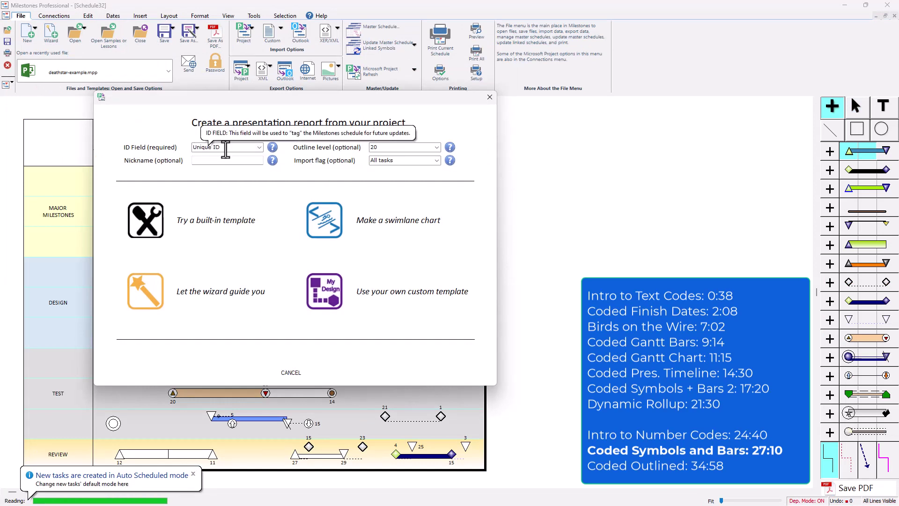
Keep outline level 20 and all tasks, and make a swimlane chart of type Coded Symbols And Bars.
drag(388, 149, 366, 153)
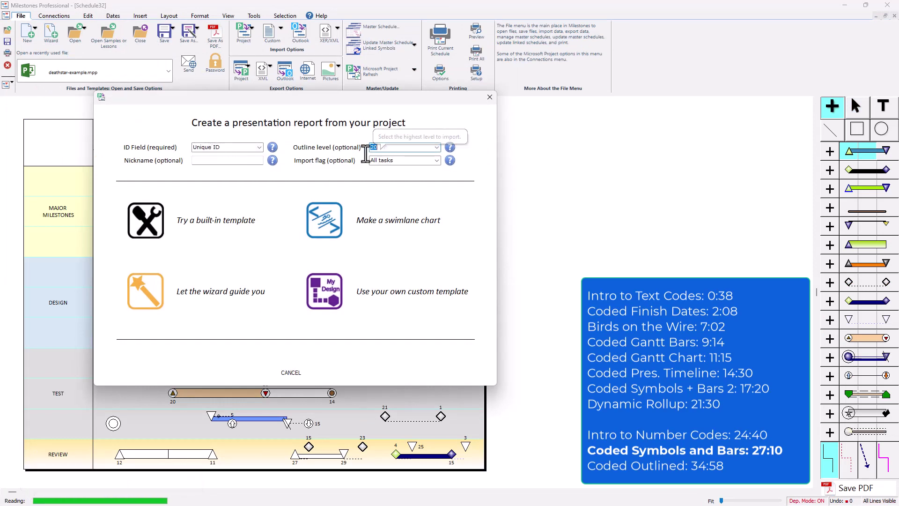
click(395, 162)
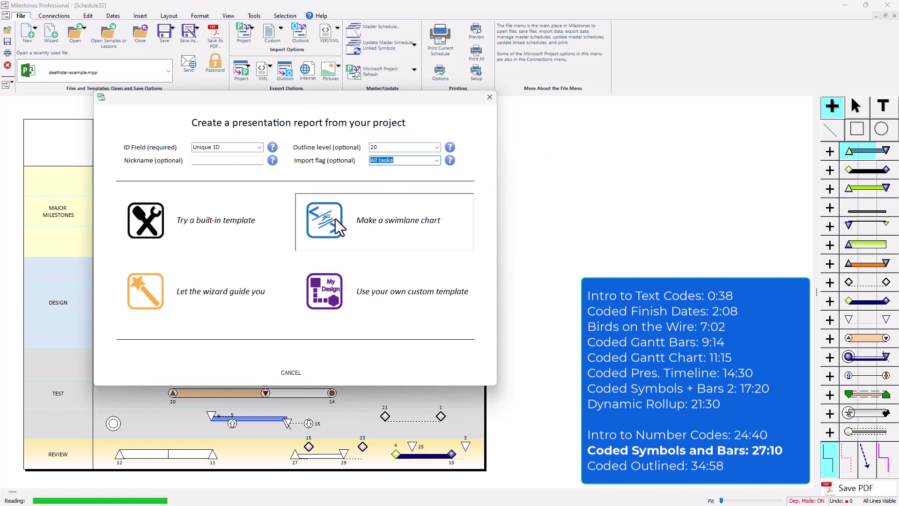
click(322, 218)
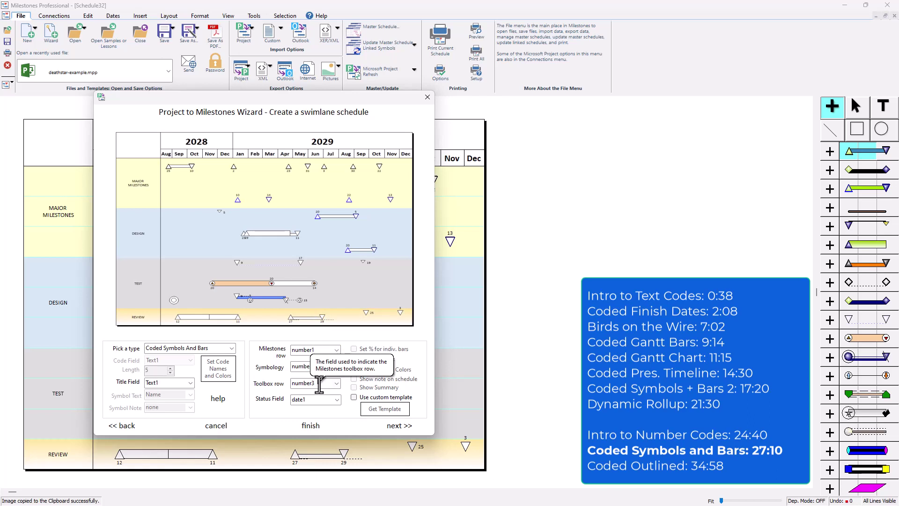
Consult the wizard's help on coded symbols and bars, reading the code field descriptions and the symbology types table beside the wizard.
click(219, 399)
drag(197, 101, 569, 80)
scroll(202, 285, down, 5)
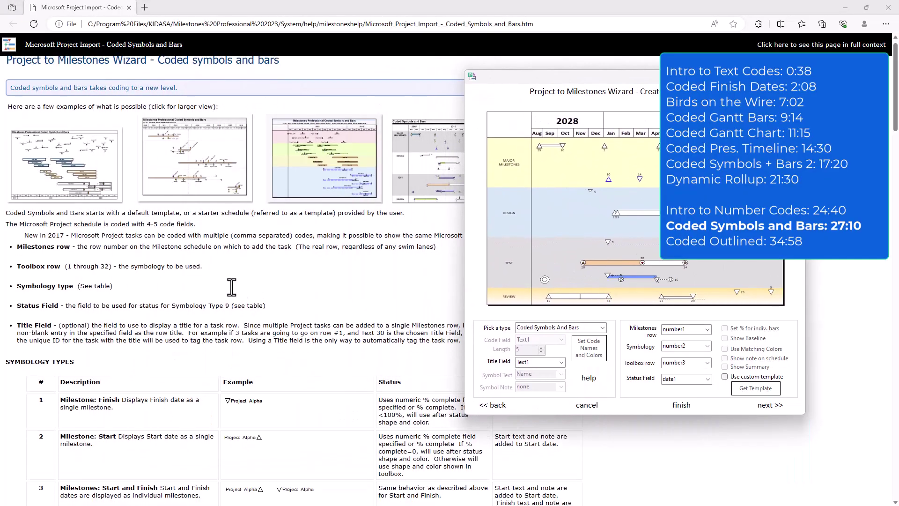
scroll(192, 283, down, 2)
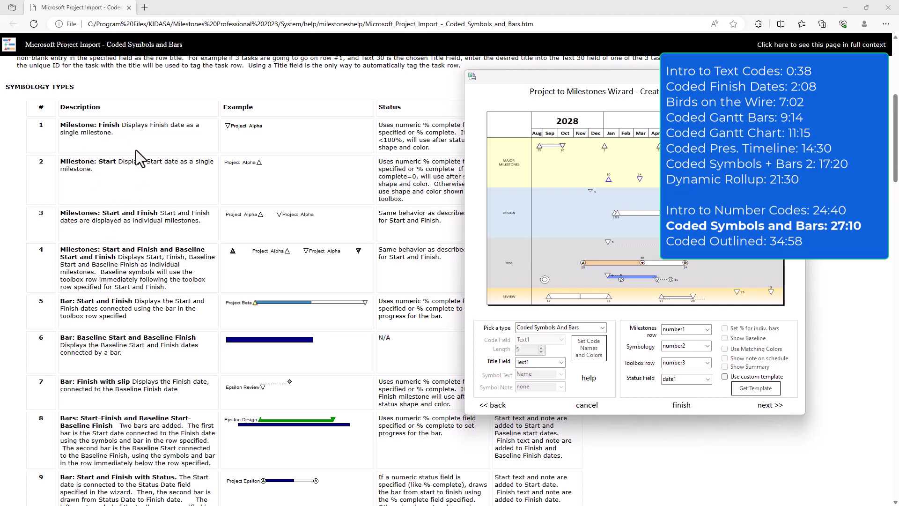
scroll(132, 314, down, 2)
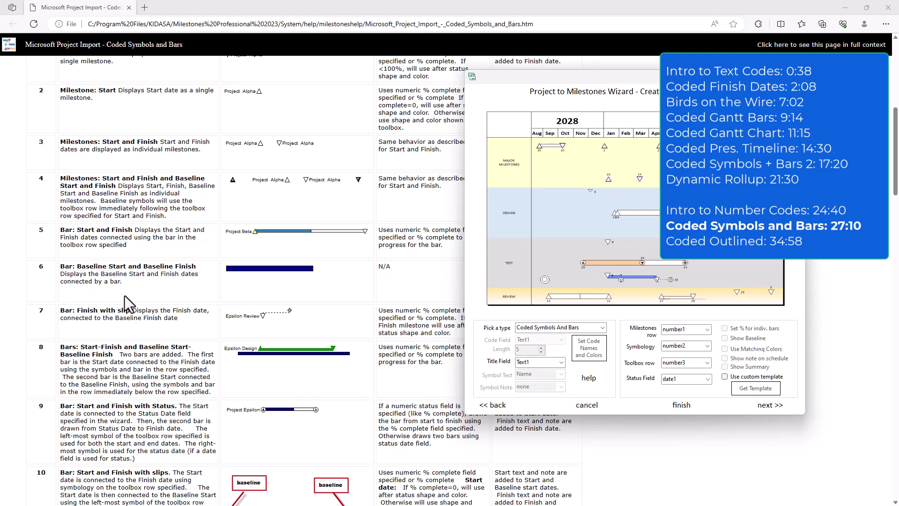
scroll(141, 309, up, 3)
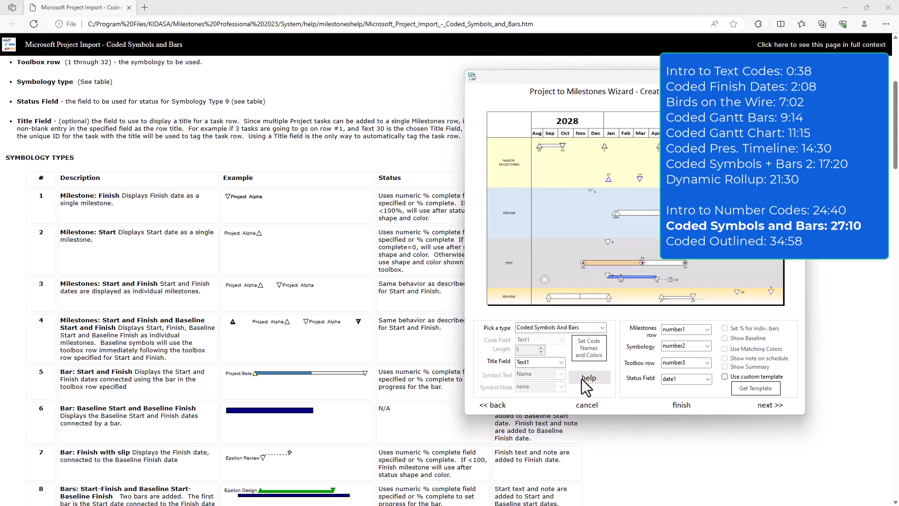
Close the help page and finish the Project import with no symbol texts or notes, letter size and no theme.
click(888, 7)
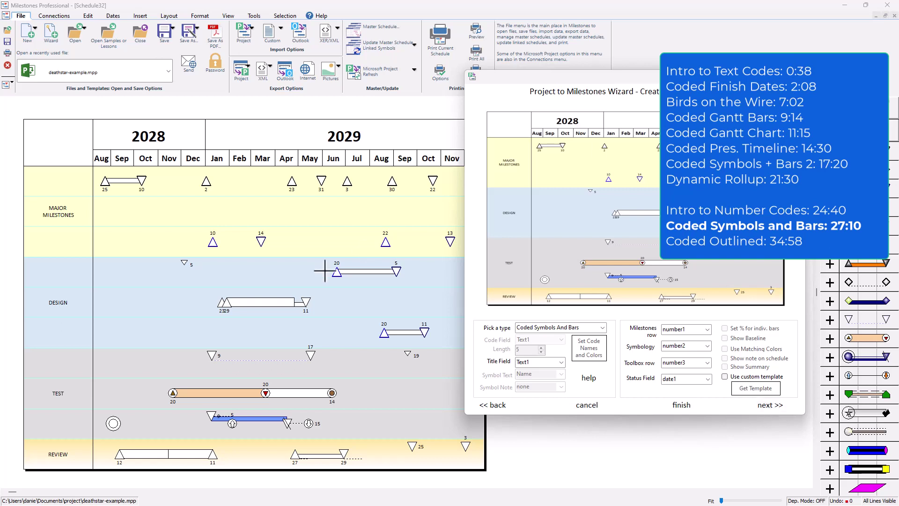
click(768, 405)
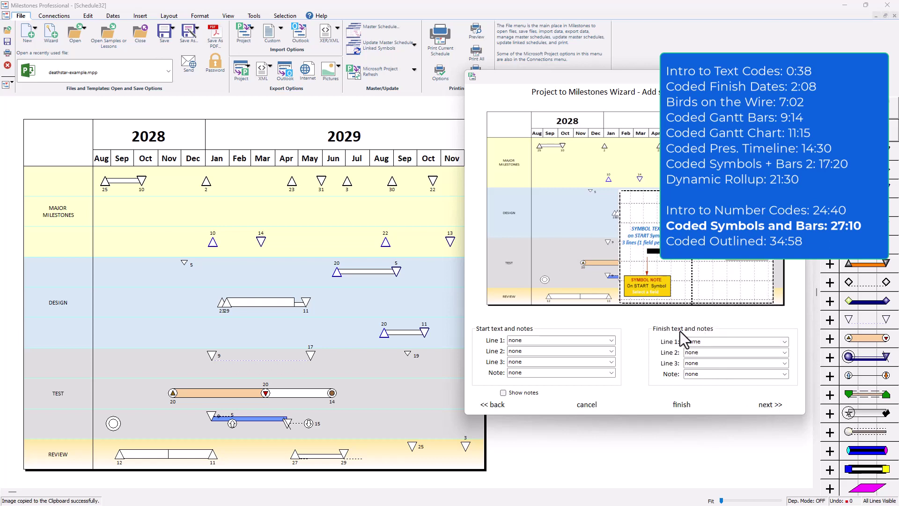
click(768, 404)
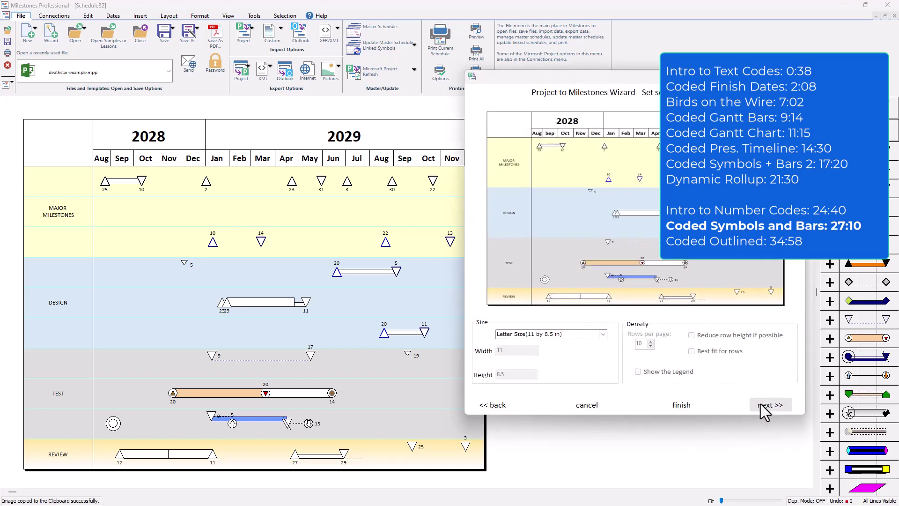
click(769, 405)
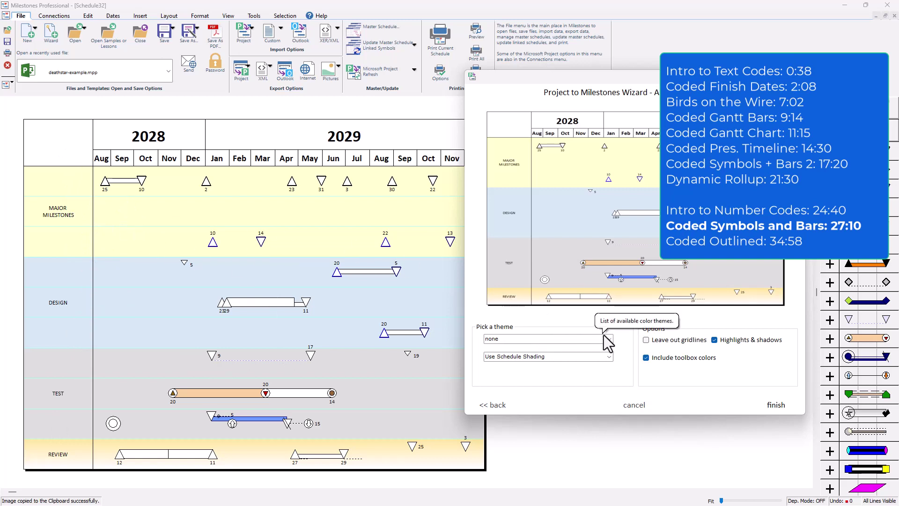
click(776, 410)
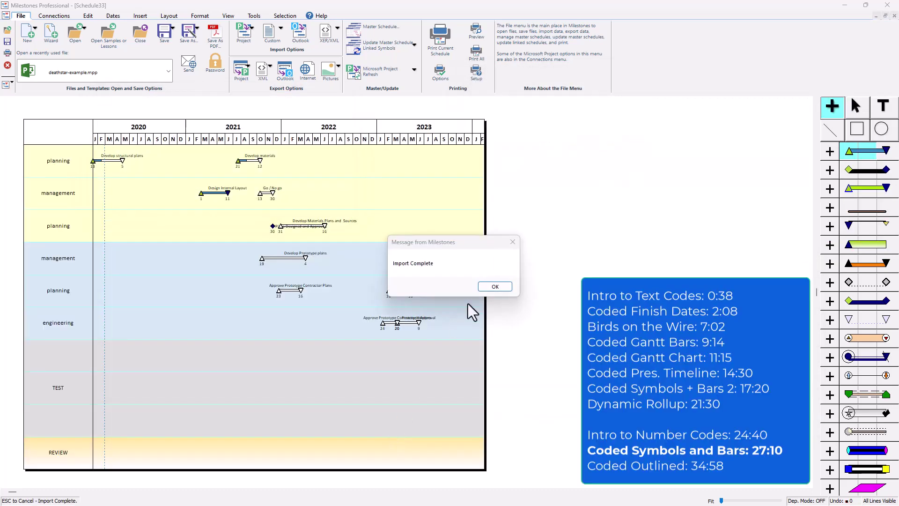
click(495, 287)
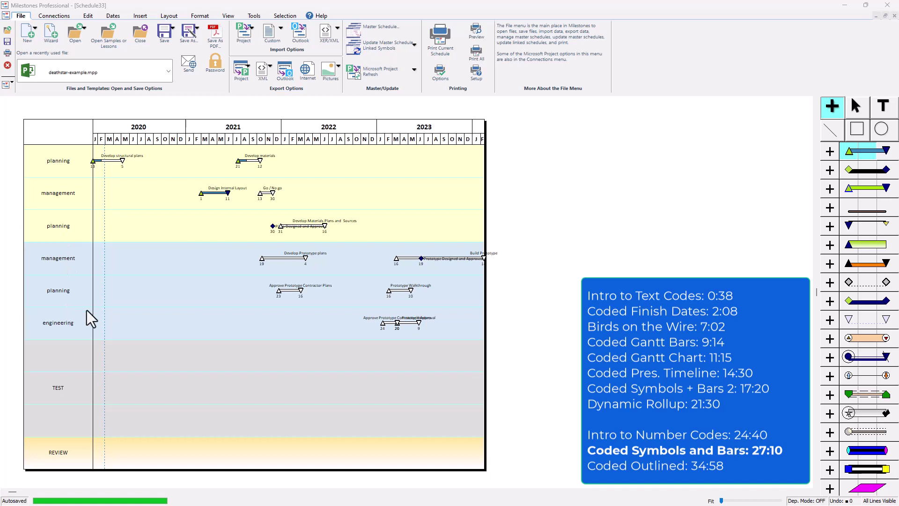
Inspect the Plans Designed and Approved and Prototype Designed and Approved milestones to see which toolbox symbols they use.
click(855, 106)
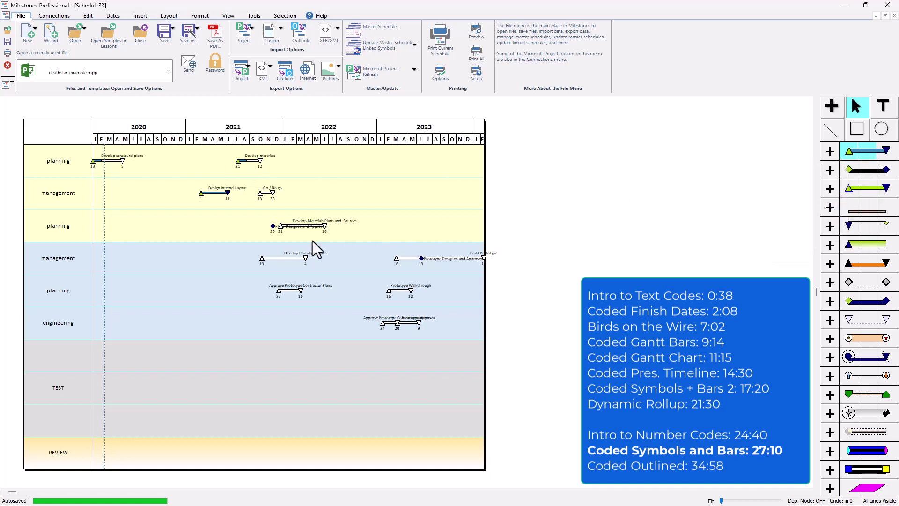
click(272, 227)
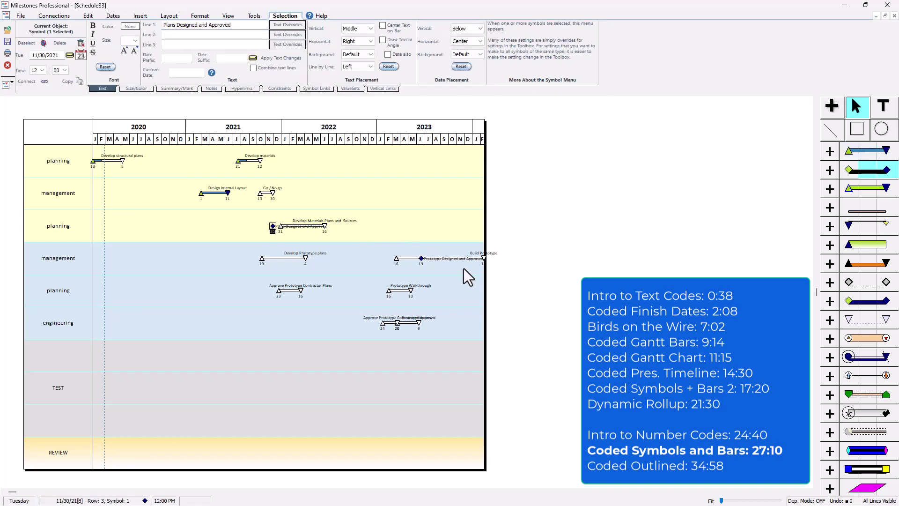
click(423, 258)
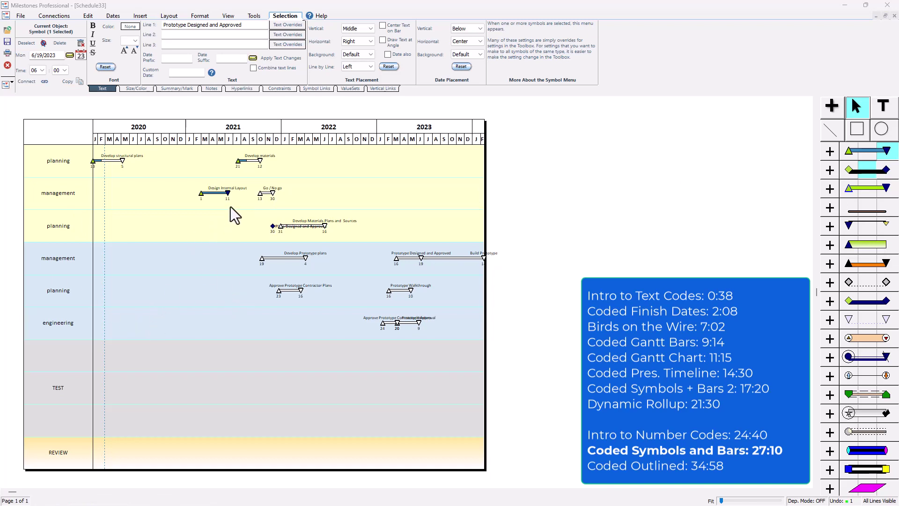
Change the finish symbol of the first toolbox row to a blank standard shape.
double_click(887, 161)
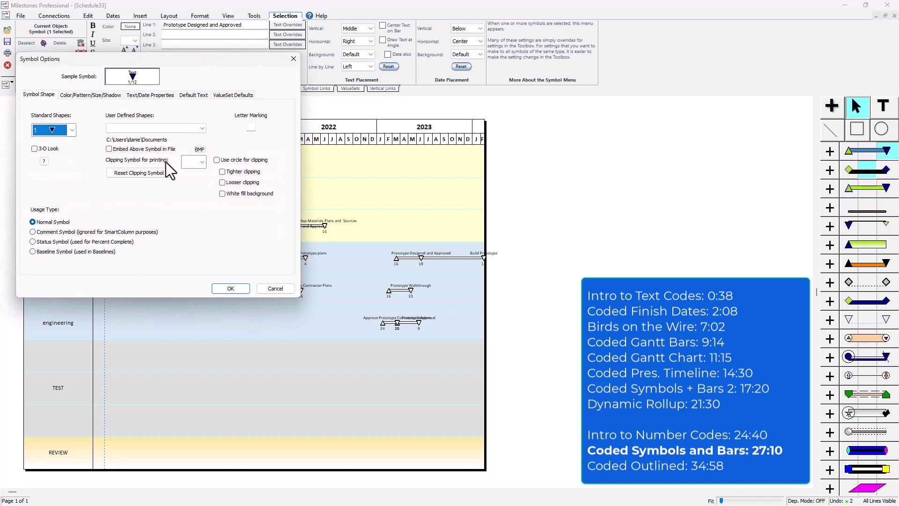
click(72, 130)
click(73, 164)
drag(74, 162, 74, 172)
click(61, 181)
click(246, 287)
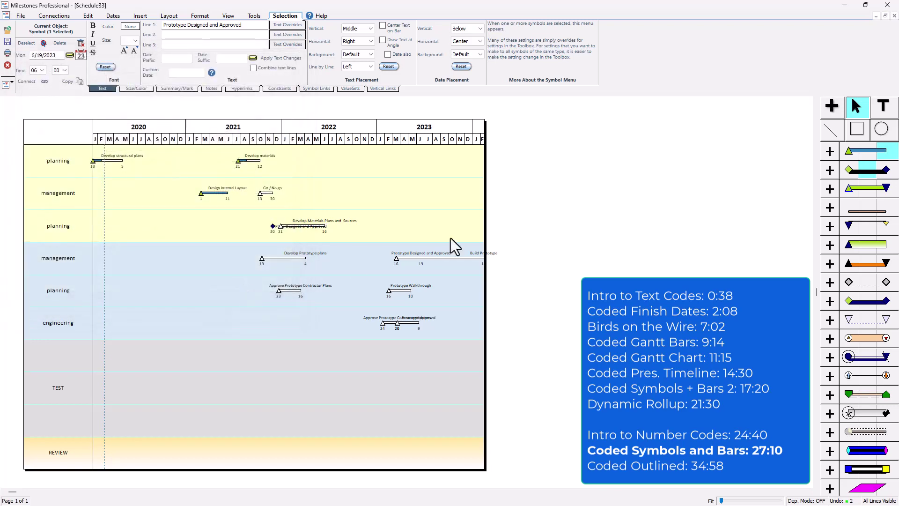
Change the start symbol of the first toolbox row to the blank standard shape 28.
double_click(848, 151)
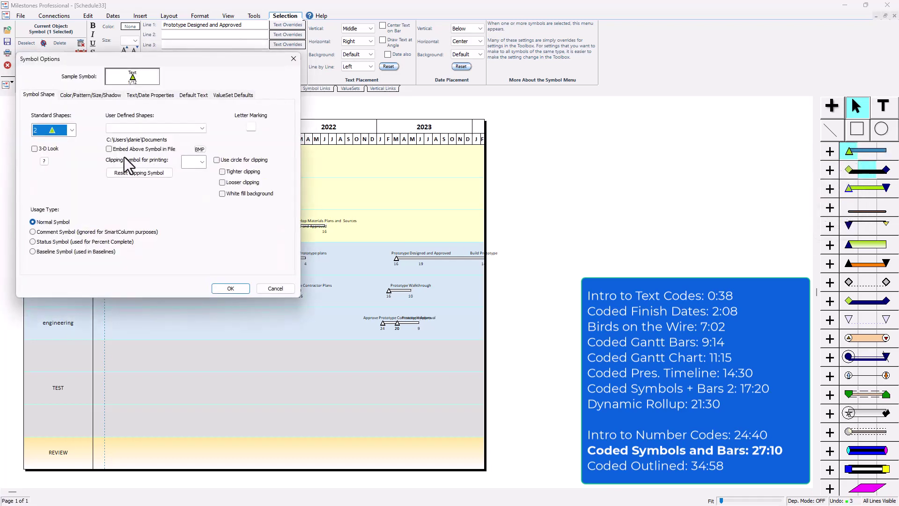
click(72, 131)
click(71, 169)
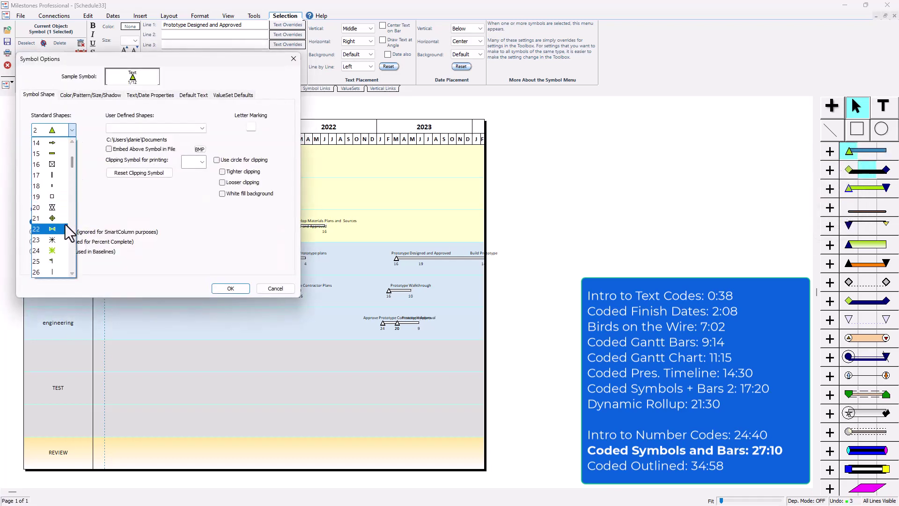
scroll(70, 229, down, 3)
click(50, 176)
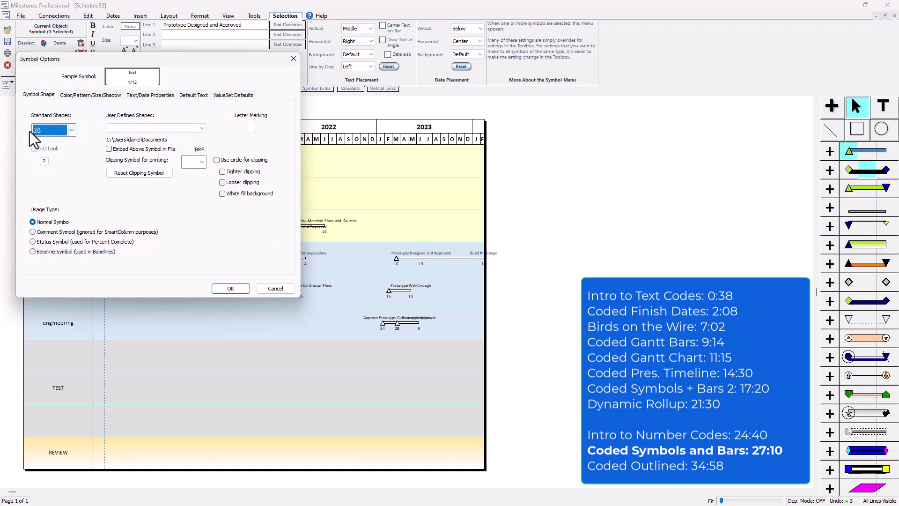
click(234, 287)
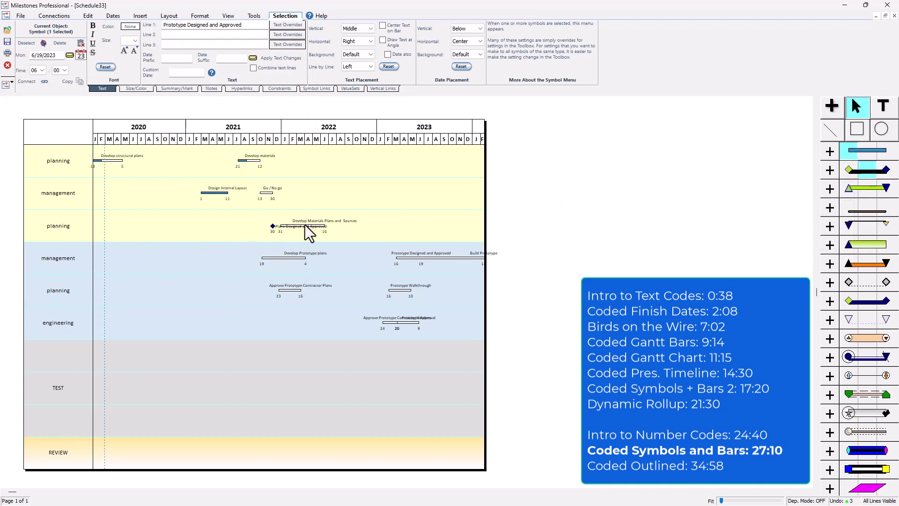
Change the finish symbol of the second toolbox row to star shape 5 with the Normal Symbol usage type.
right_click(867, 170)
click(871, 175)
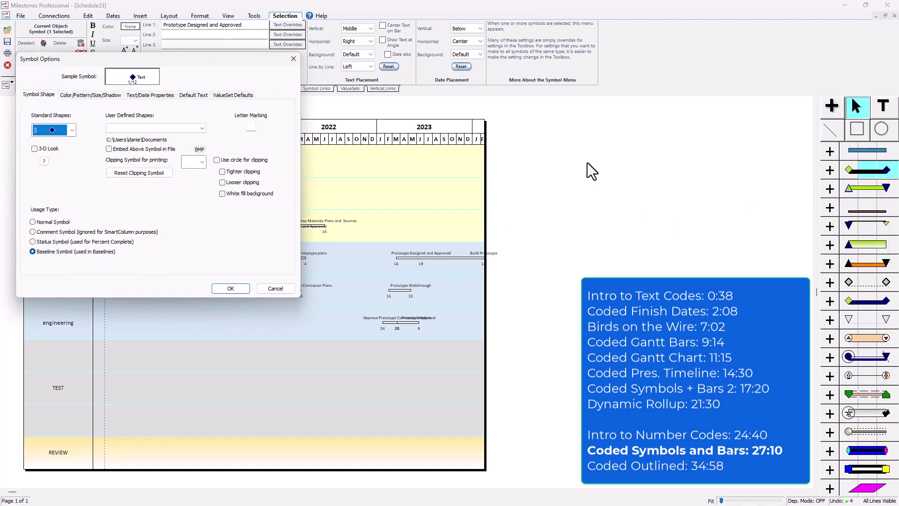
click(72, 129)
click(67, 166)
click(49, 223)
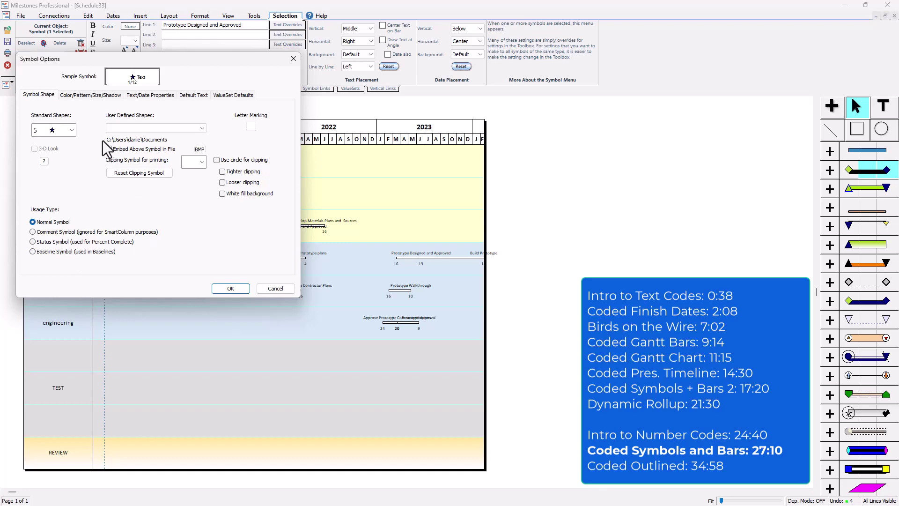
click(229, 285)
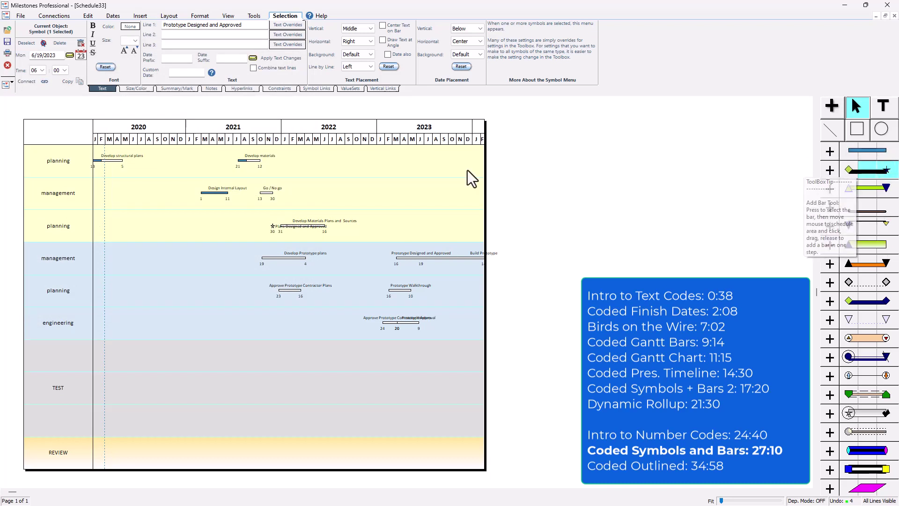
Clear the planning, management and engineering titles from the first six task rows.
click(58, 160)
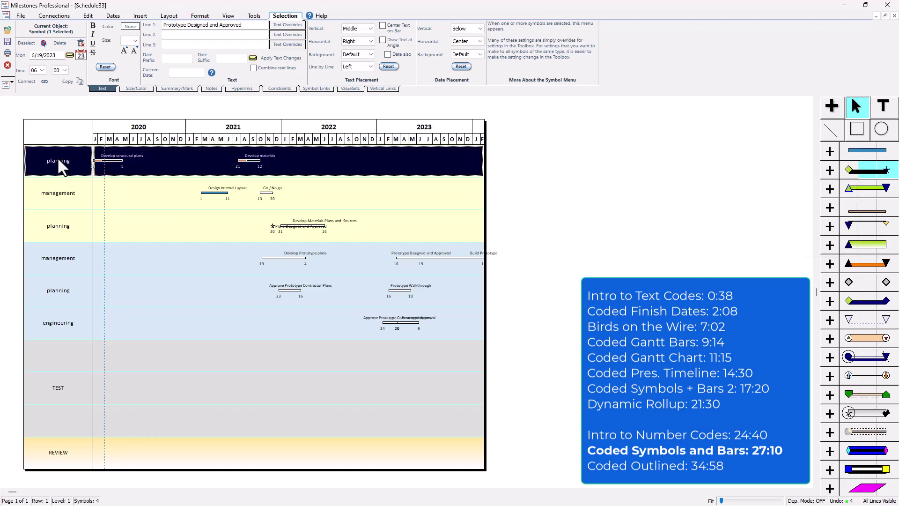
click(67, 196)
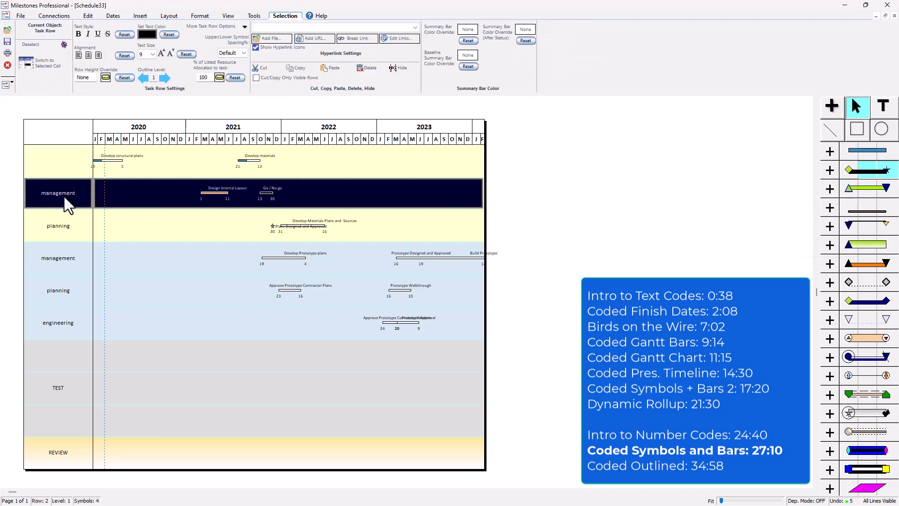
click(75, 222)
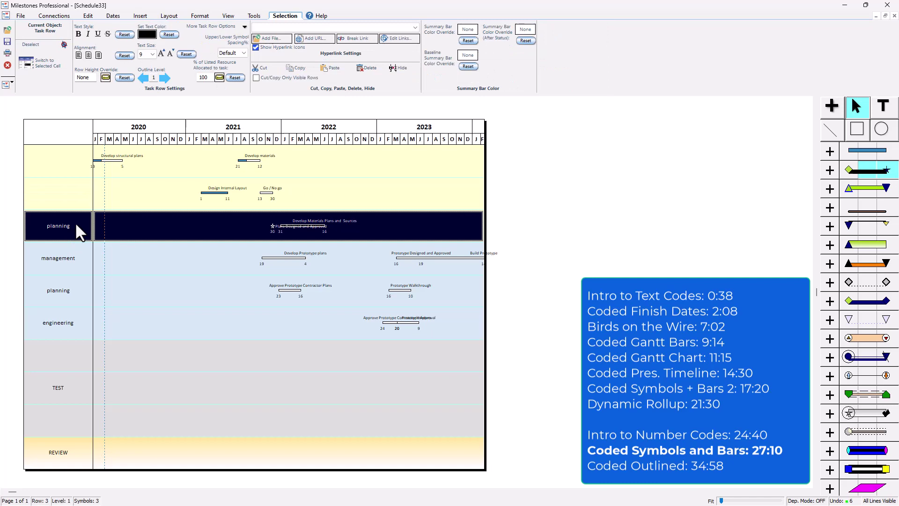
click(70, 257)
click(67, 287)
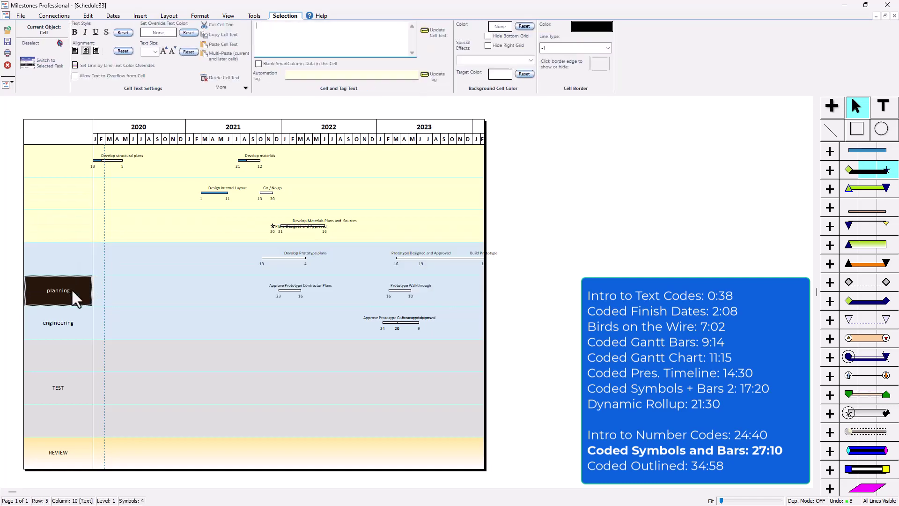
click(74, 320)
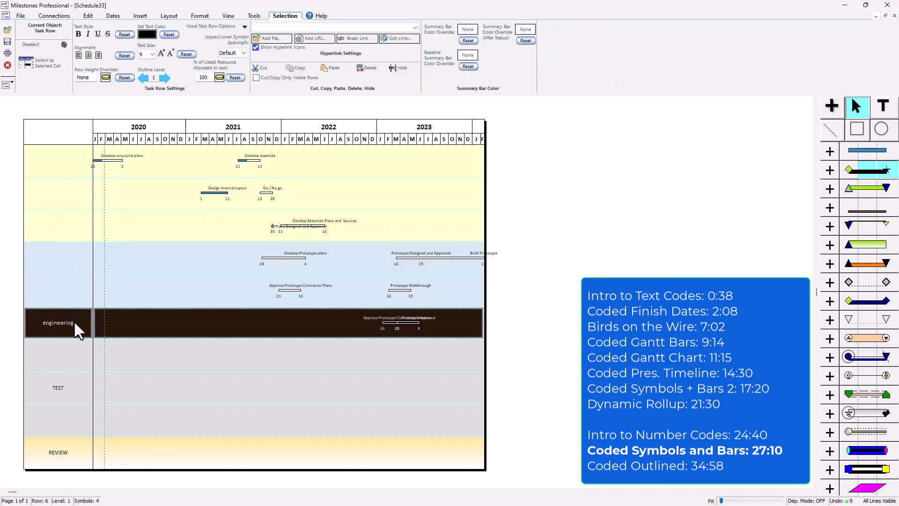
Delete the four unused rows below the imported tasks, including the TEST and REVIEW rows.
click(63, 350)
shift+click(69, 450)
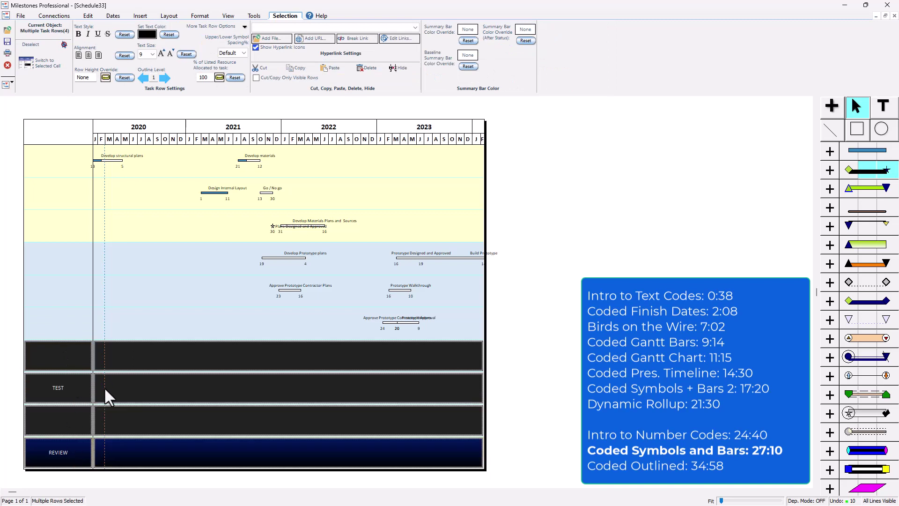
key(Delete)
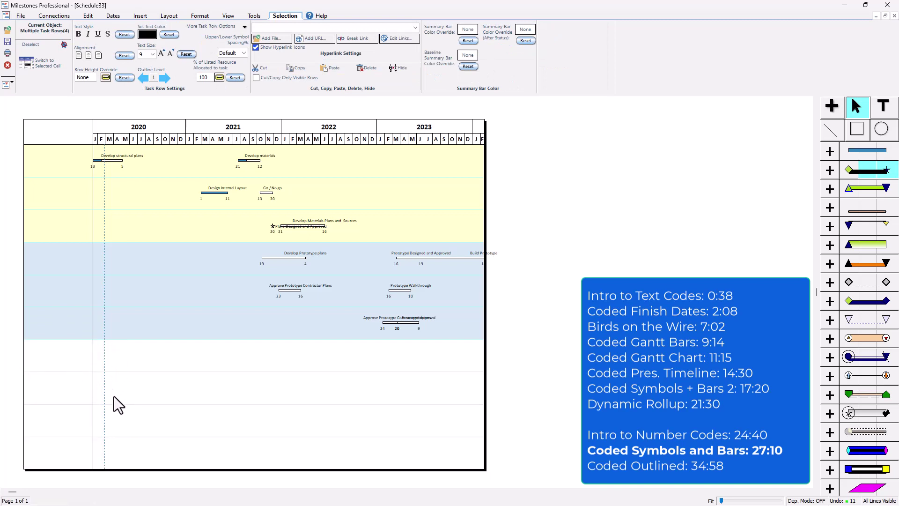
Set the schedule to 6 rows per page and apply the page layout change.
click(169, 16)
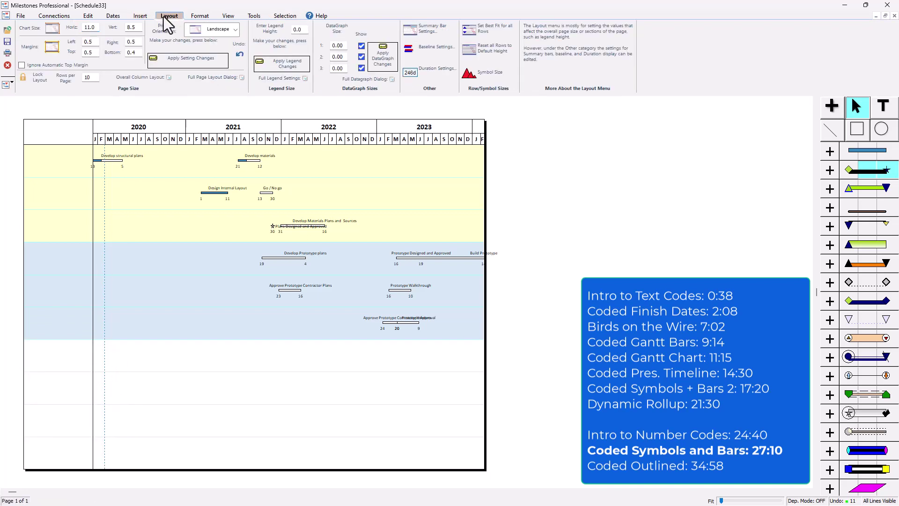
double_click(88, 77)
click(172, 58)
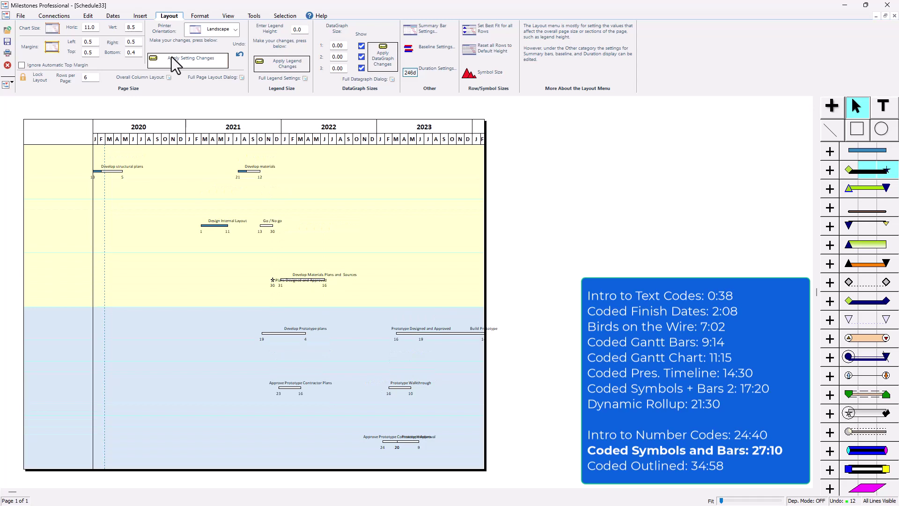
Label the middle row of the yellow swimlane Phase 1 and the middle row of the blue swimlane Phase 2.
click(54, 228)
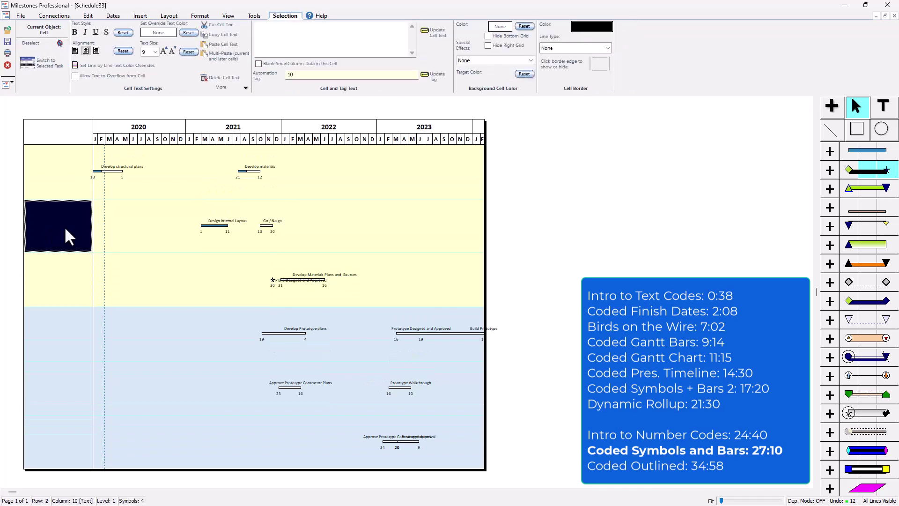
click(883, 106)
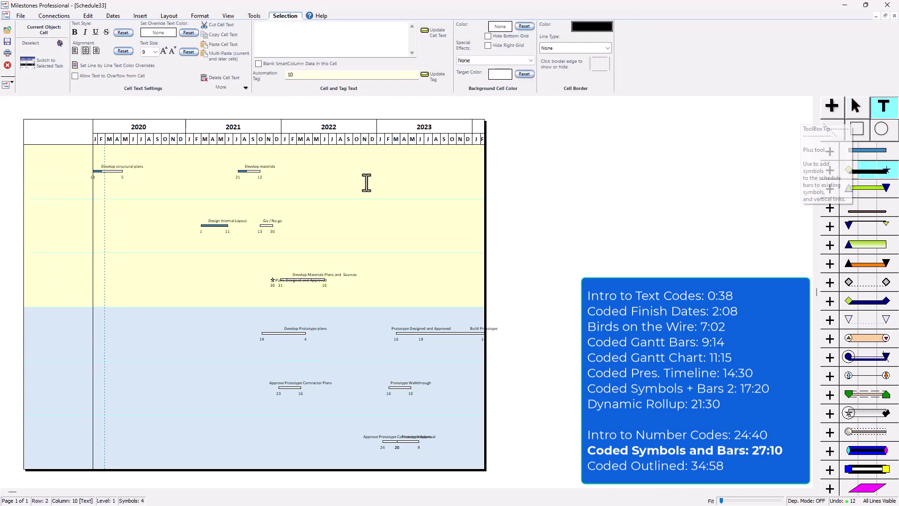
click(45, 224)
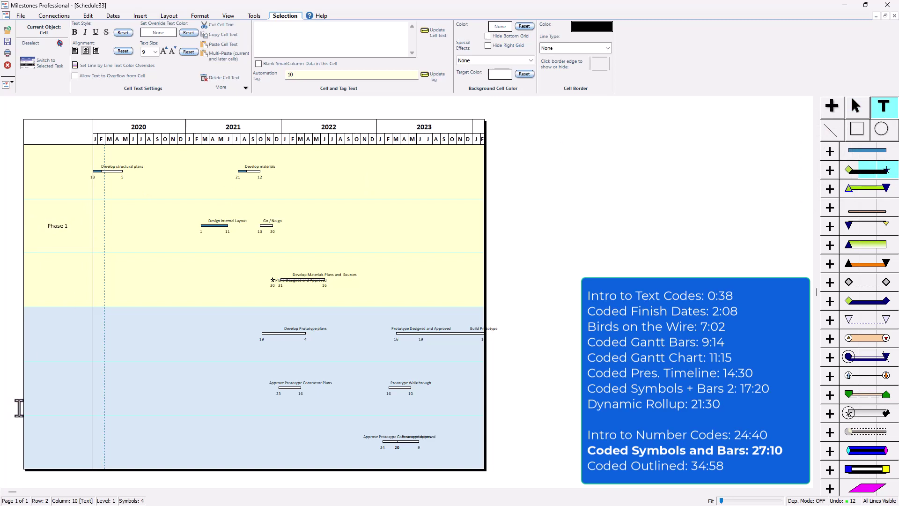
click(49, 389)
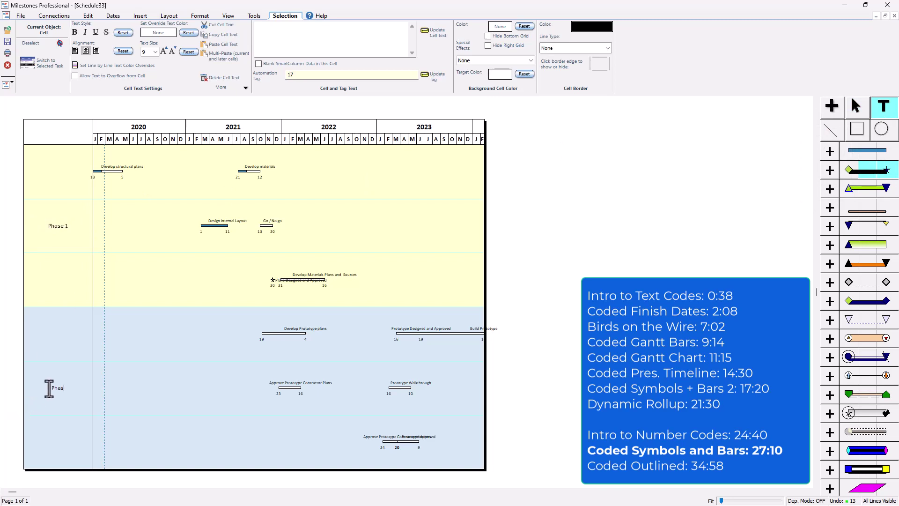
text(Phase 2)
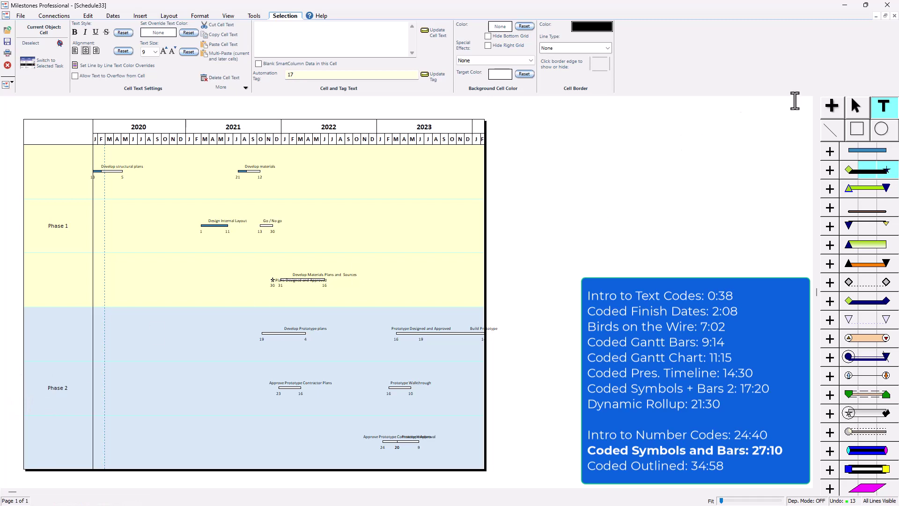
Set the text size of the column holding the Phase 1 and Phase 2 labels to 28.
click(856, 106)
click(59, 141)
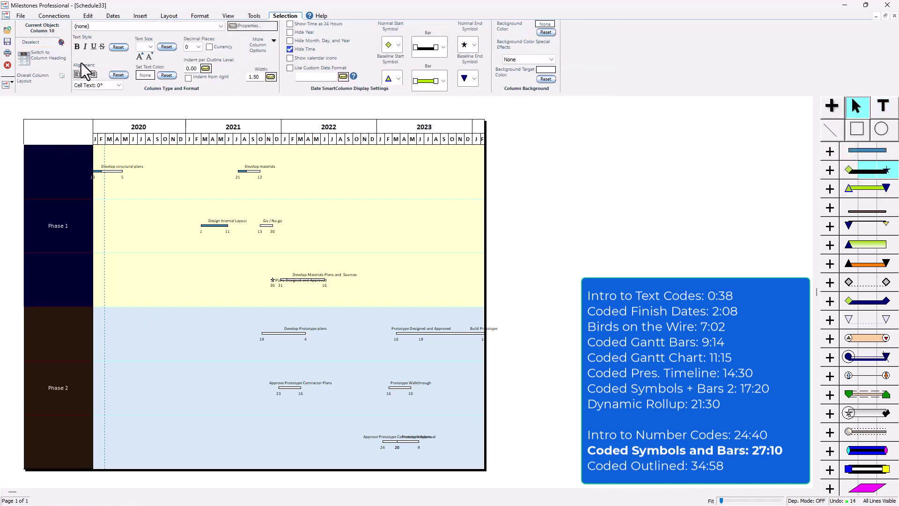
click(150, 46)
click(140, 128)
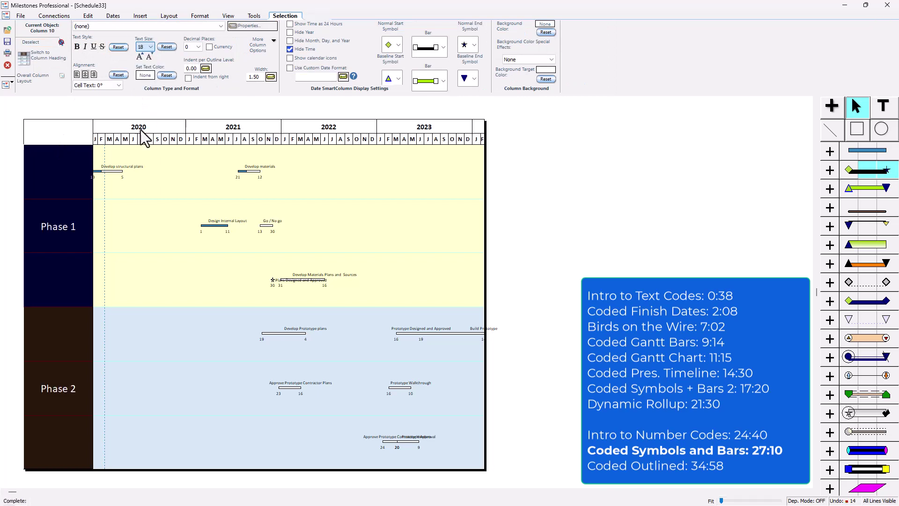
click(150, 47)
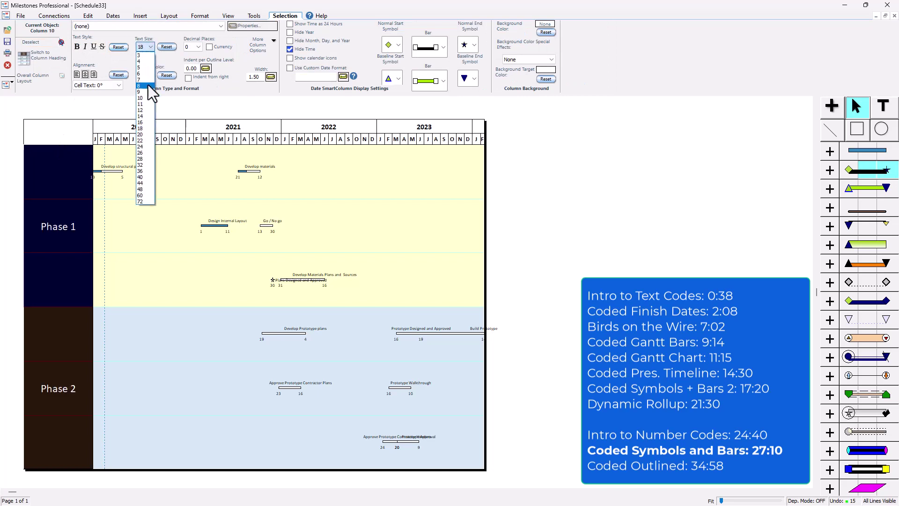
click(142, 160)
click(151, 406)
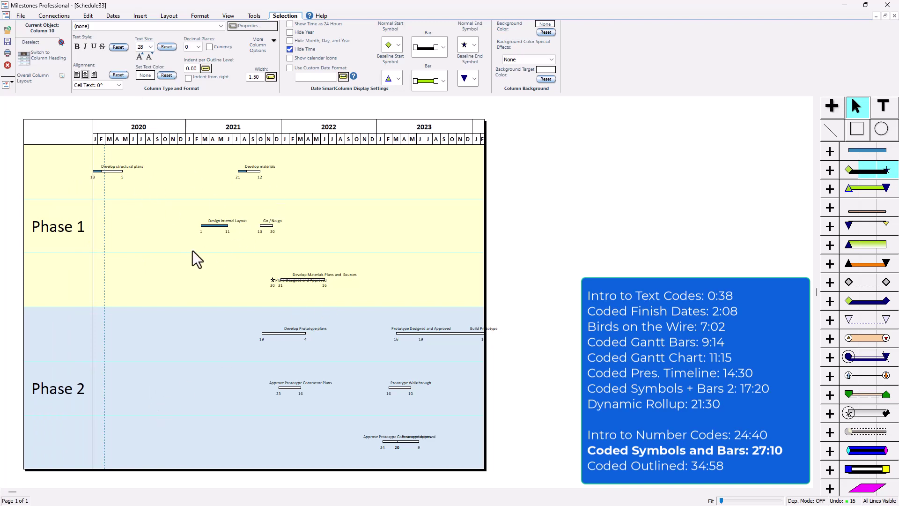
Save the chart as a Microsoft Project custom import template with the description Test and the file name coded-template3.
click(20, 16)
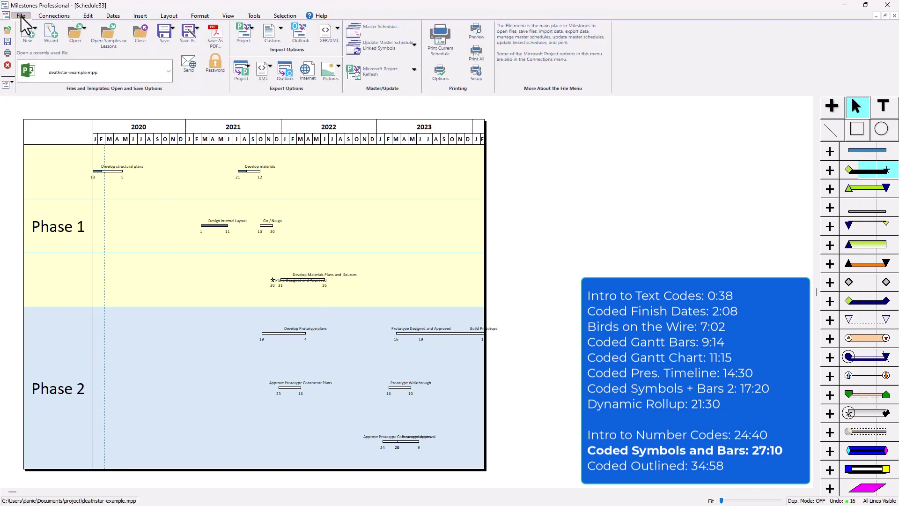
click(195, 33)
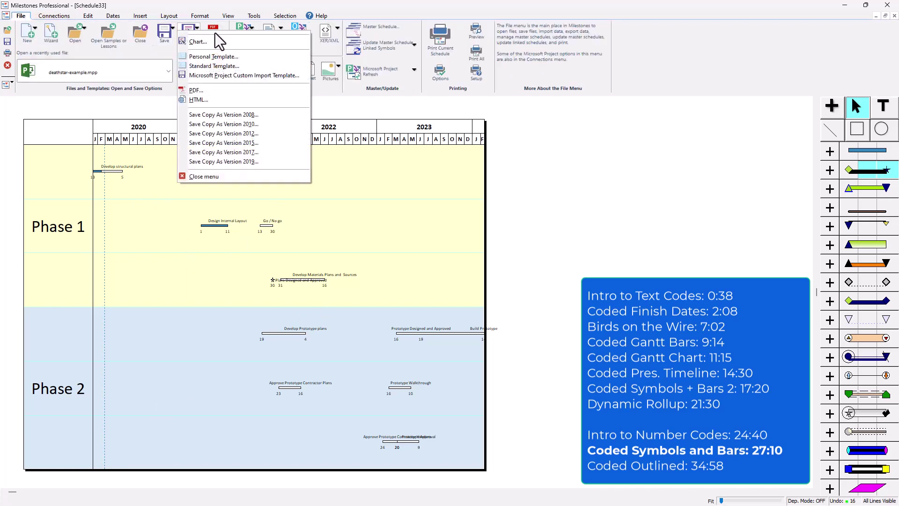
click(246, 76)
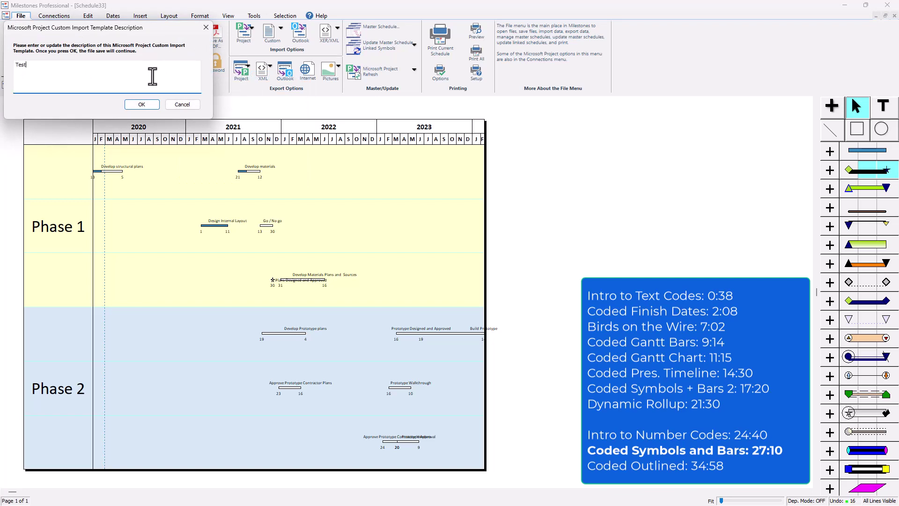
click(144, 104)
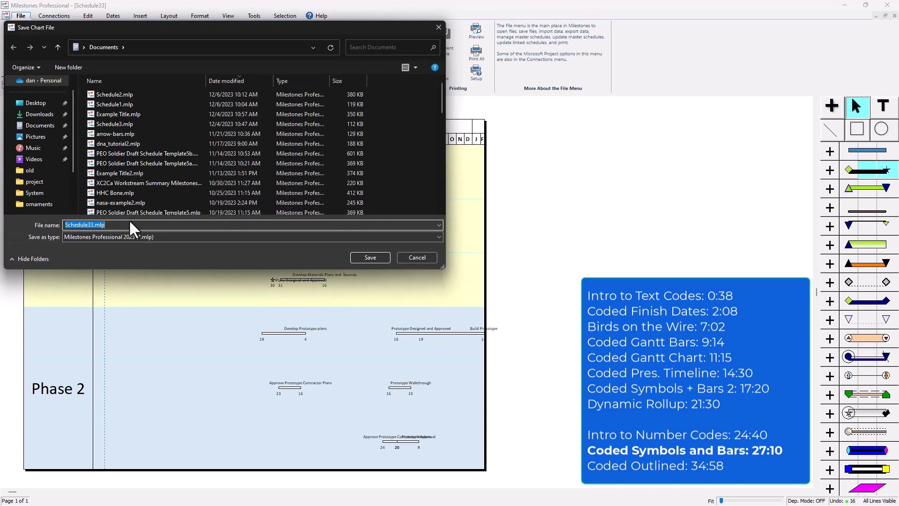
text(coded-)
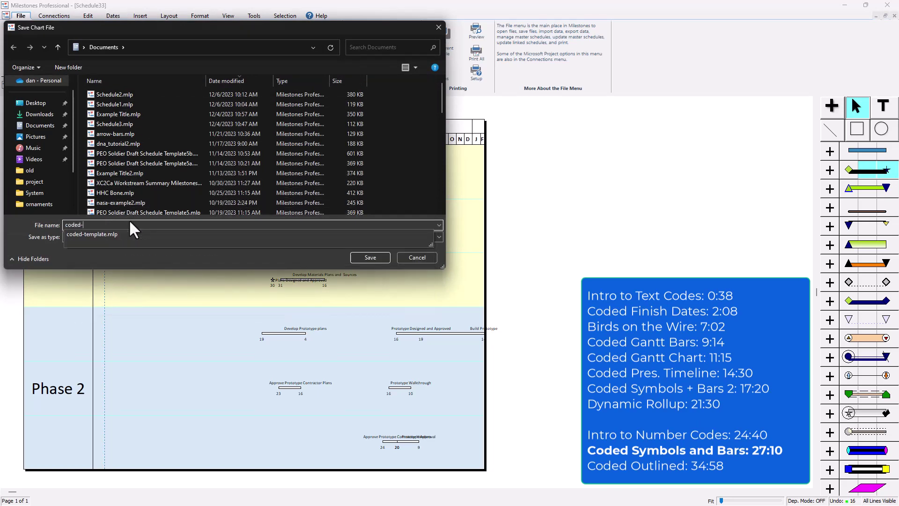
text(template3)
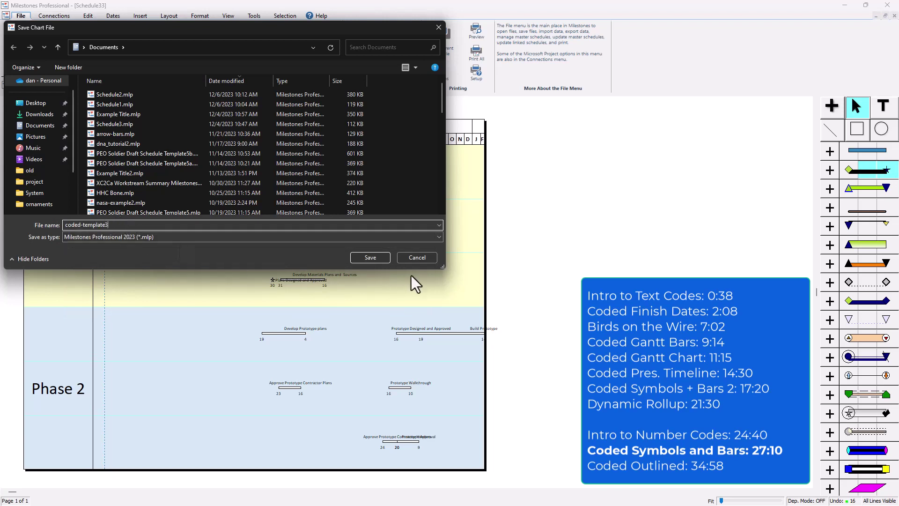
click(377, 256)
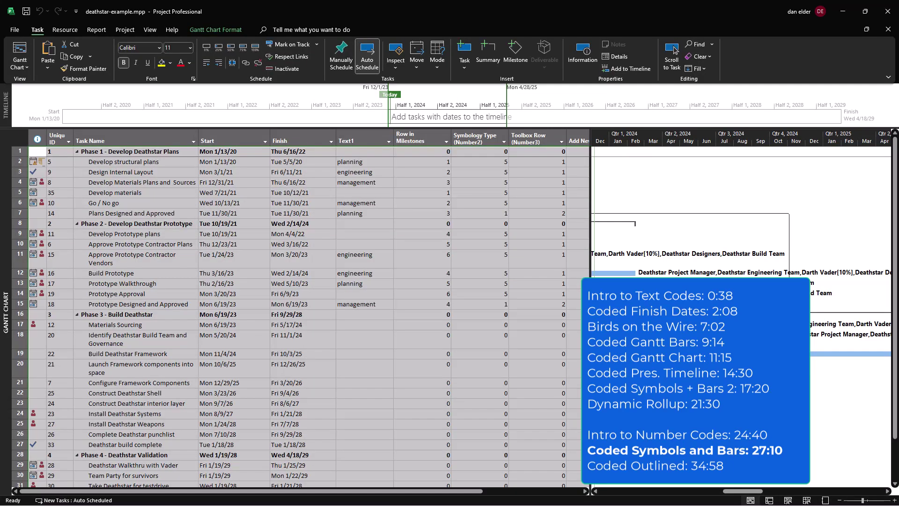
Code the Construct Deathstar interior layer task with Row in Milestones 3, Symbology Type 5 and Toolbox Row 1.
scroll(535, 367, down, 1)
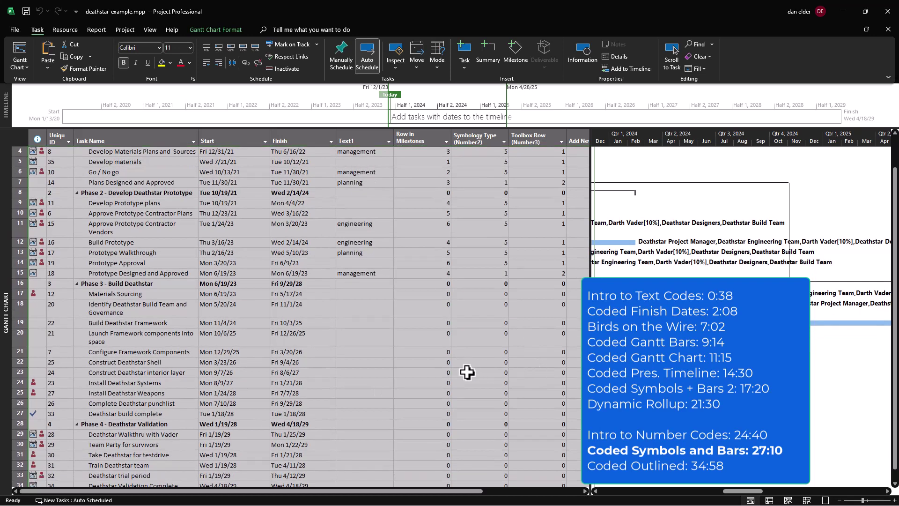
click(447, 366)
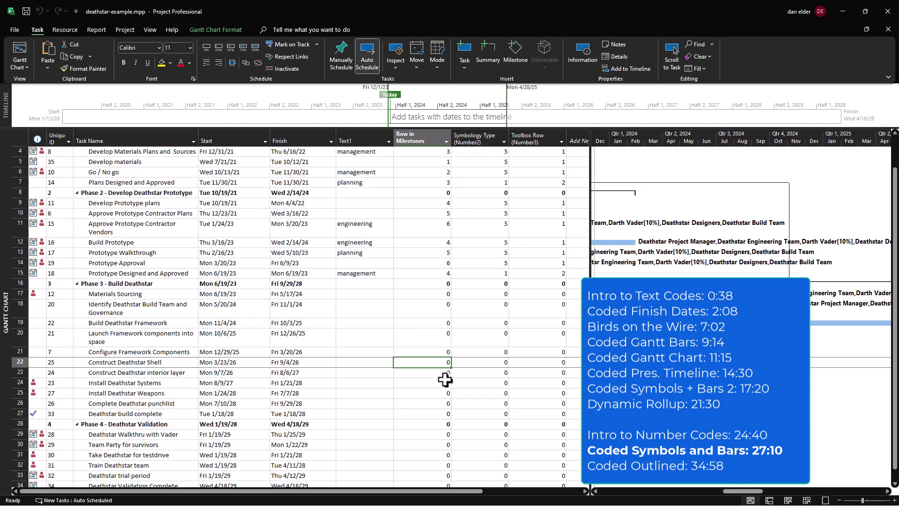
click(446, 373)
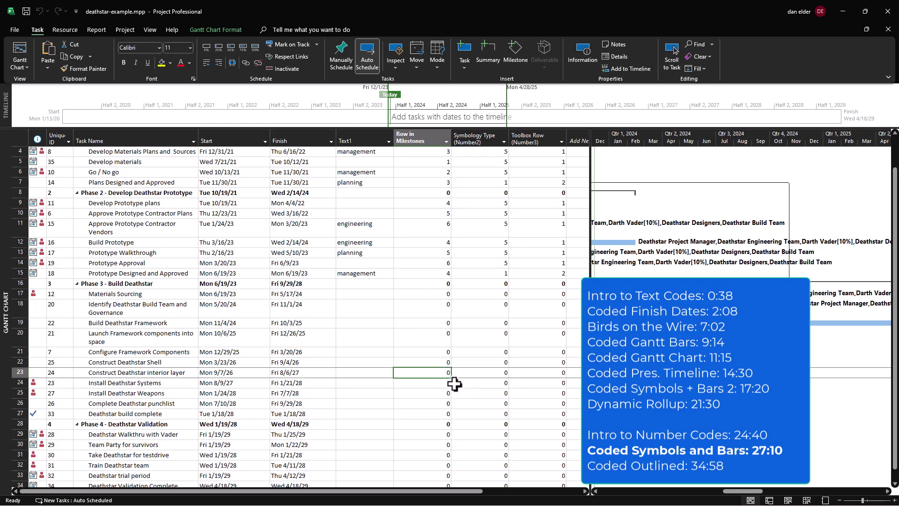
text(3)
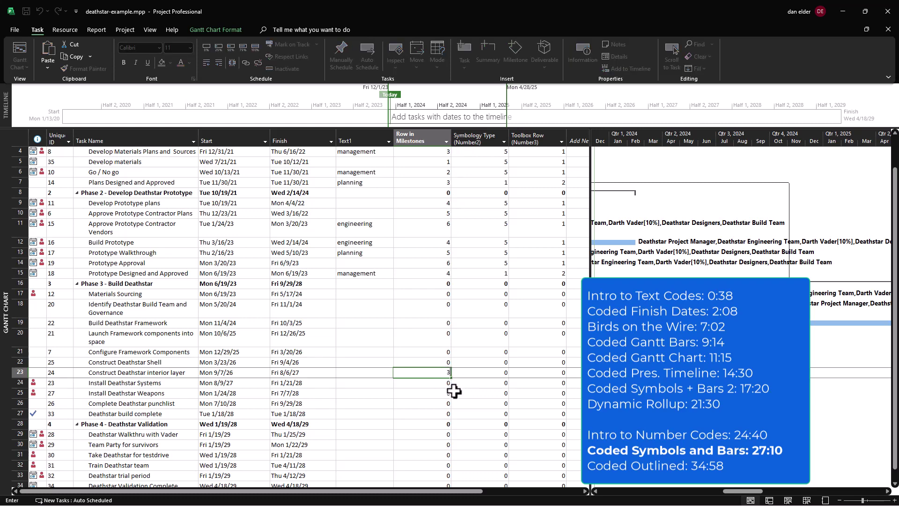
click(499, 374)
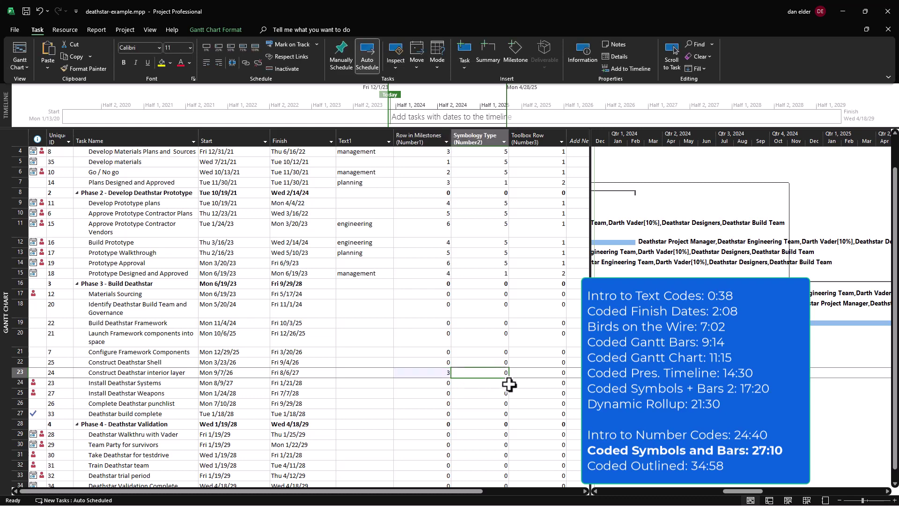
click(557, 374)
text(1)
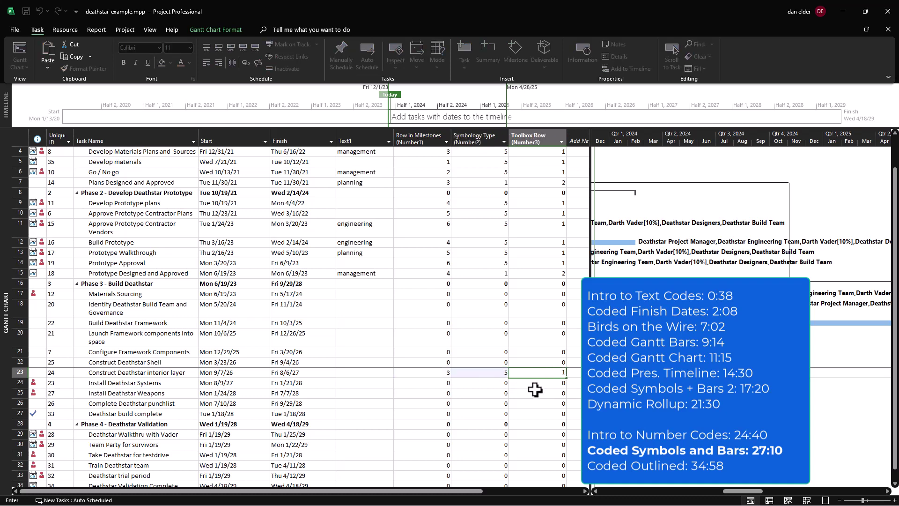
Copy the interior layer task's three number codes to Take Deathstar for testdrive and Identify Deathstar Build Team and Governance.
drag(432, 373, 517, 376)
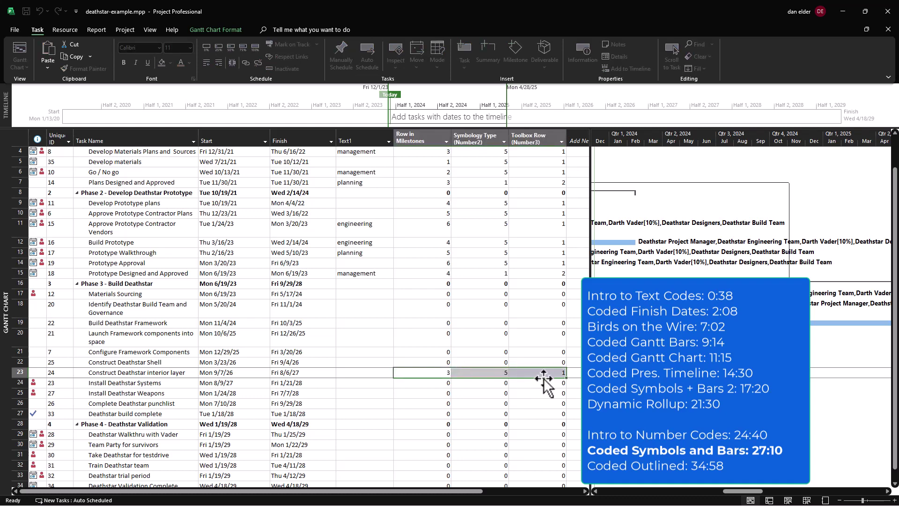
scroll(488, 383, down, 2)
key(ctrl+c)
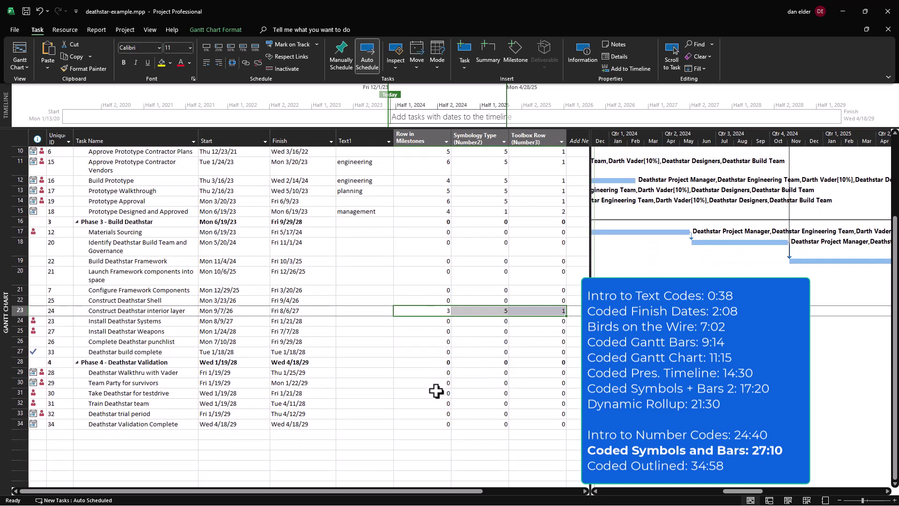
click(435, 393)
key(ctrl+v)
scroll(529, 389, up, 1)
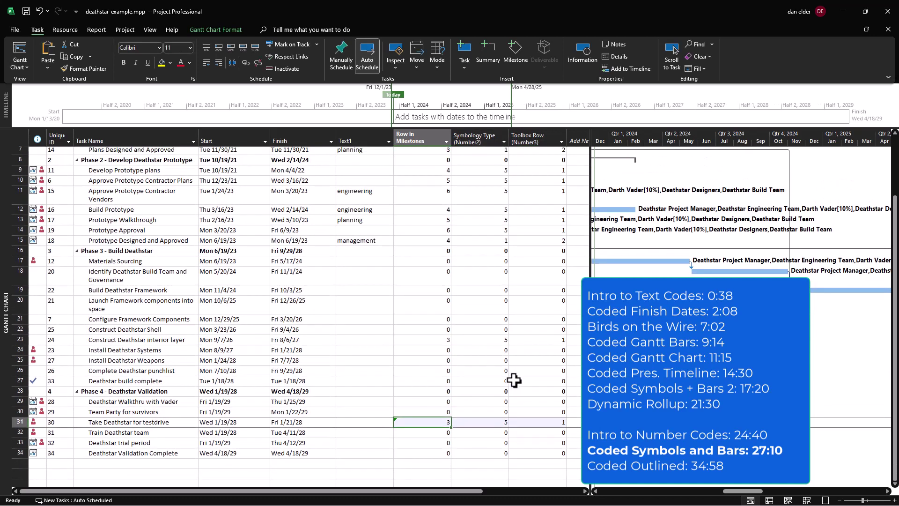
click(438, 276)
key(ctrl+v)
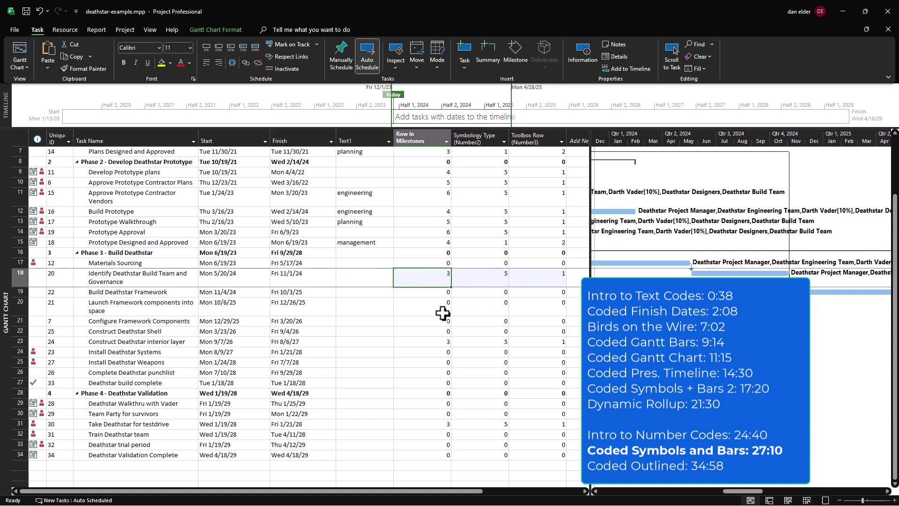
key(BackSpace)
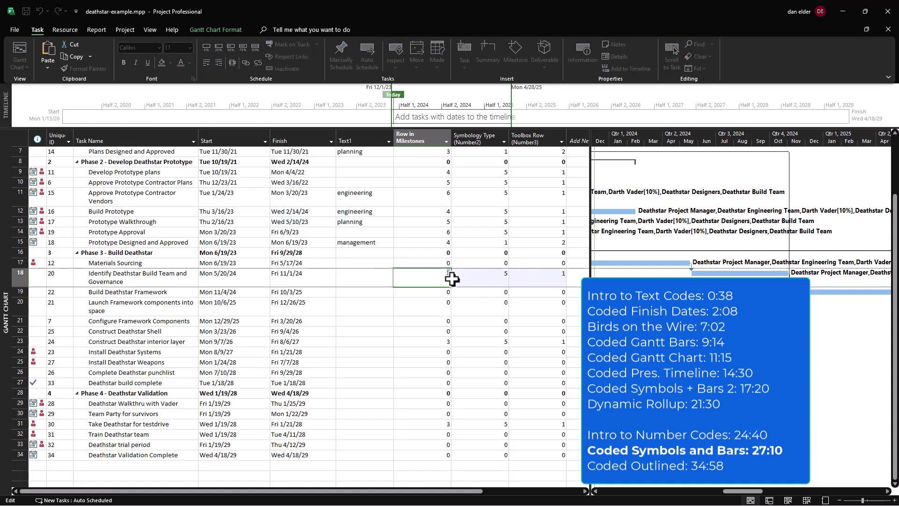
key(Escape)
Code the Deathstar build complete task with Toolbox Row 1, Symbology Type 2 and Row in Milestones 2.
scroll(523, 299, up, 1)
scroll(523, 300, up, 1)
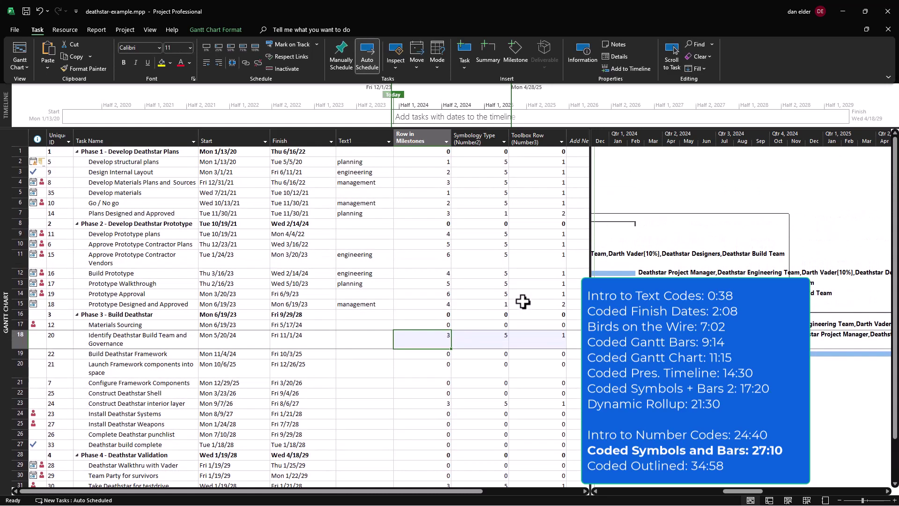
scroll(523, 301, down, 3)
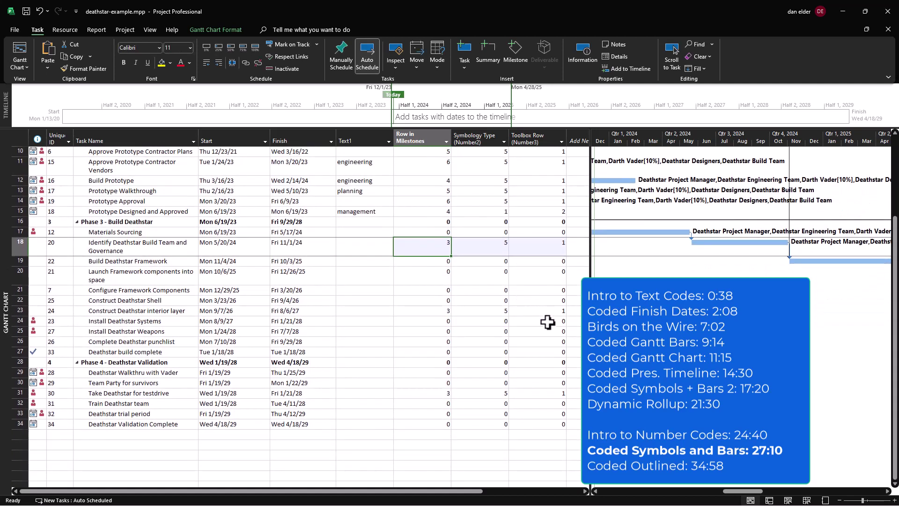
click(561, 352)
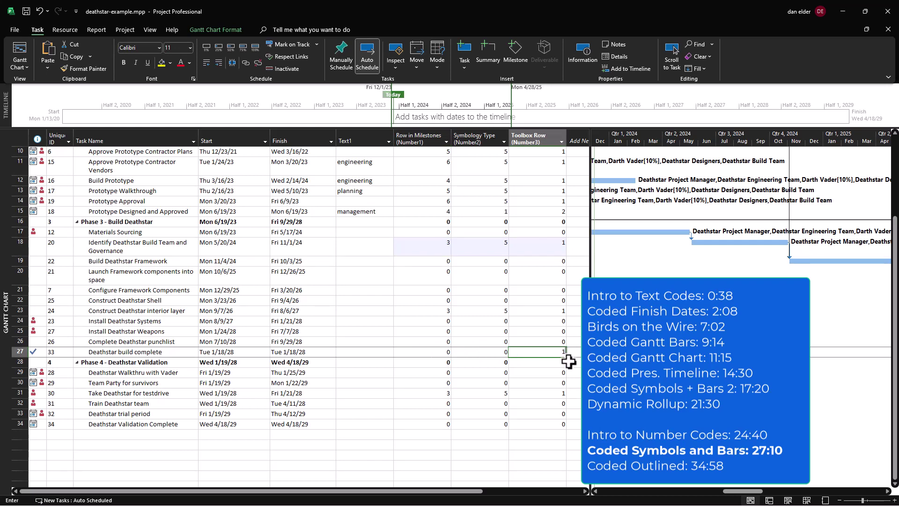
text(1)
click(496, 353)
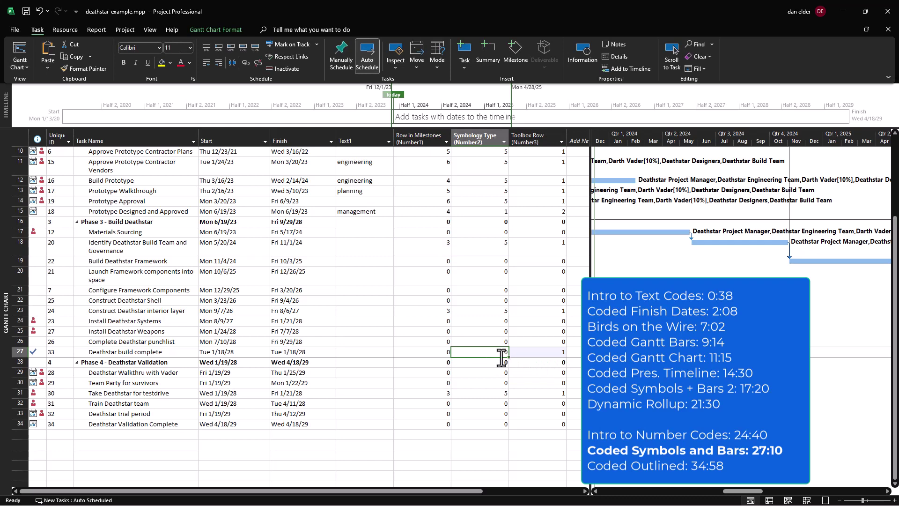
text(2)
click(451, 355)
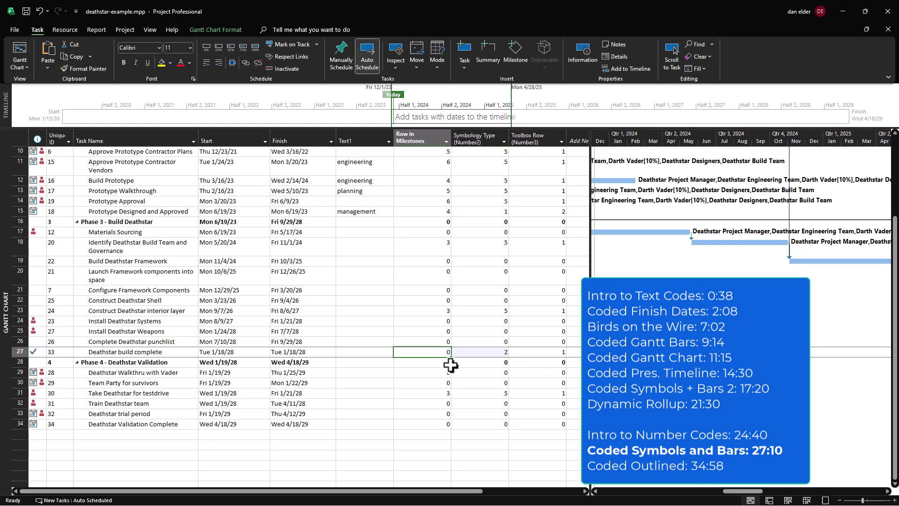
text(2)
click(463, 411)
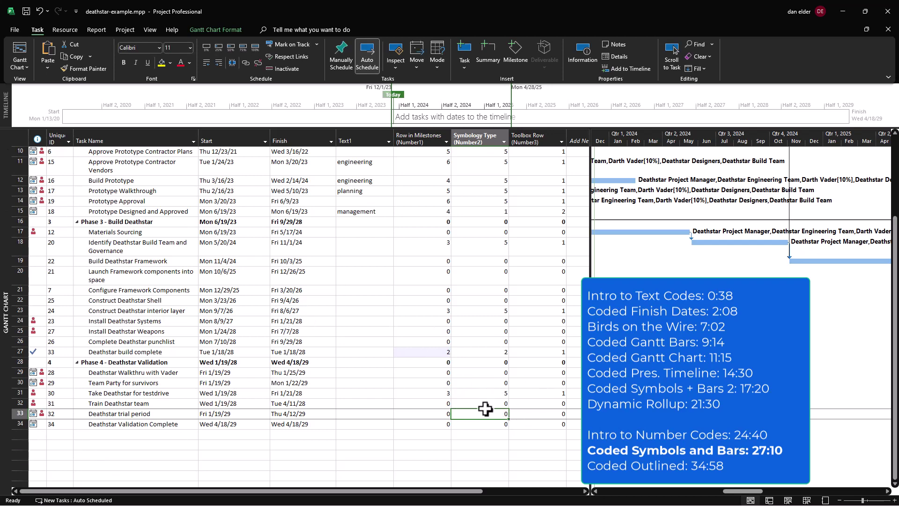
click(494, 394)
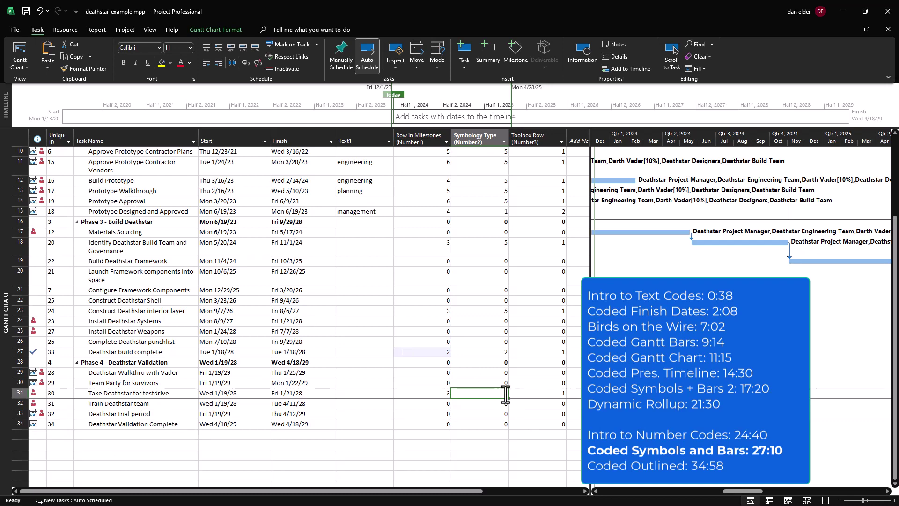
click(502, 393)
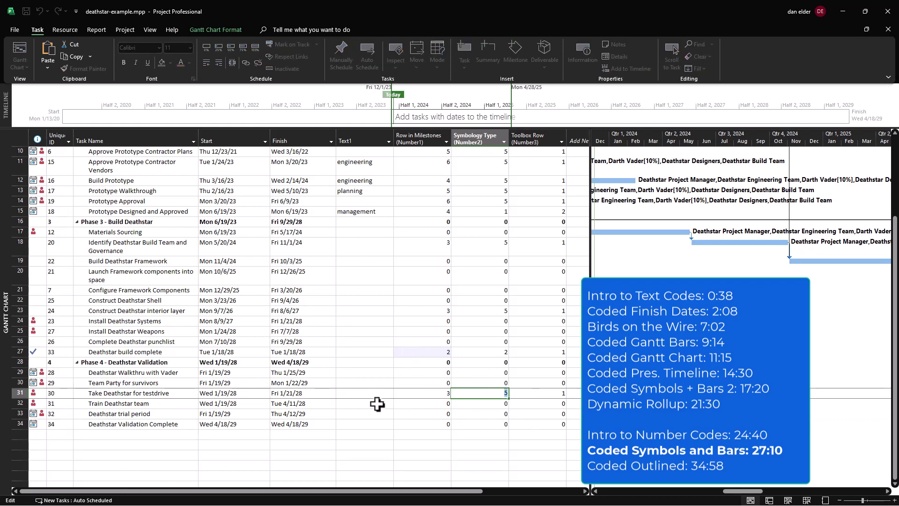
click(18, 434)
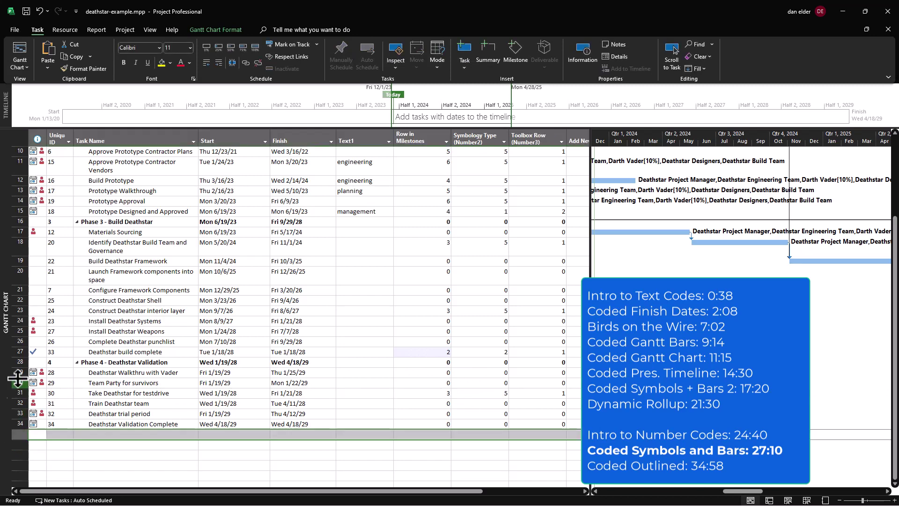
click(19, 300)
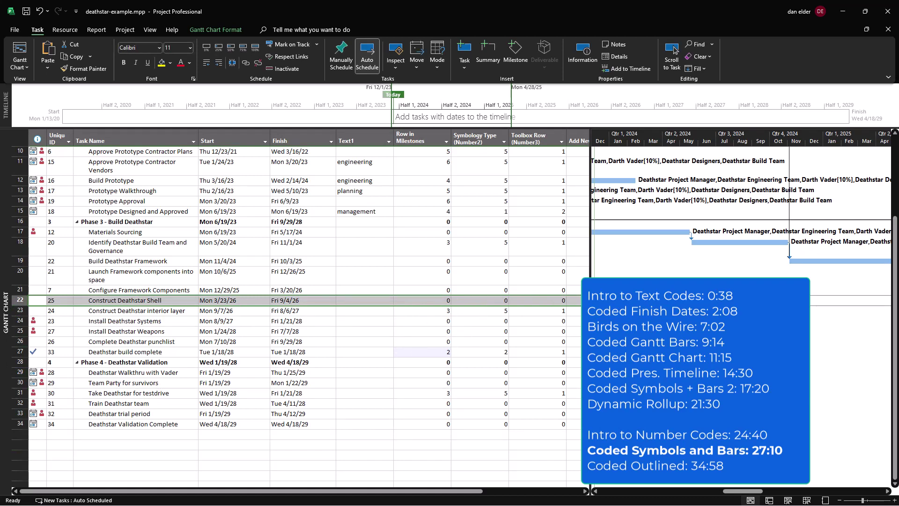
Switch to Milestones Professional and start a swimlane chart report from the deathstar-example.mpp project.
click(588, 502)
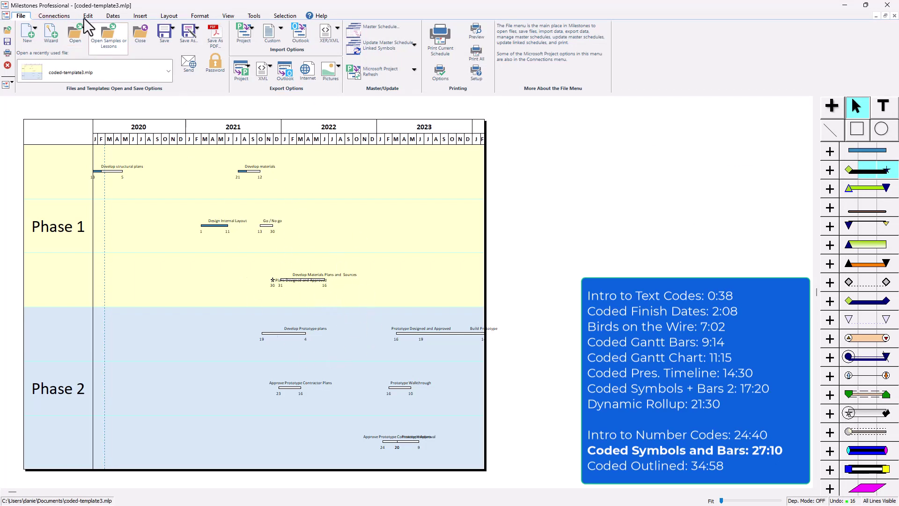
click(55, 16)
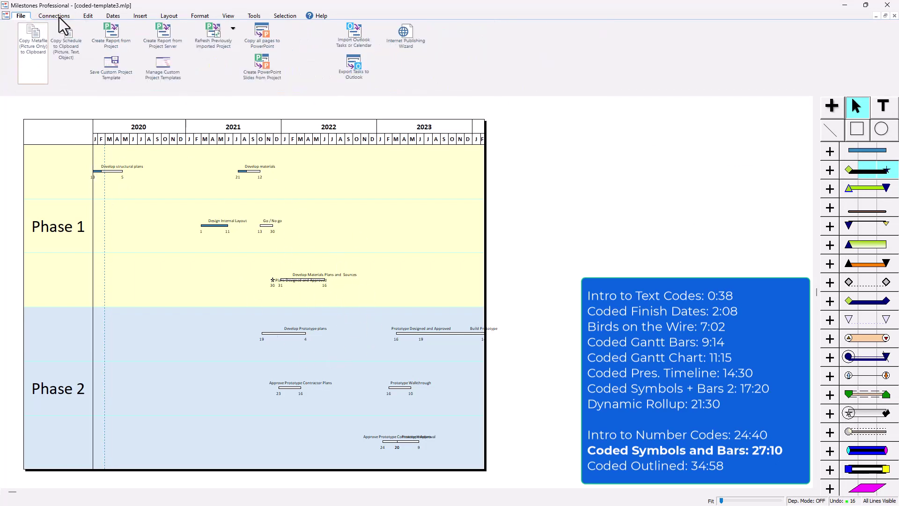
click(120, 40)
click(115, 104)
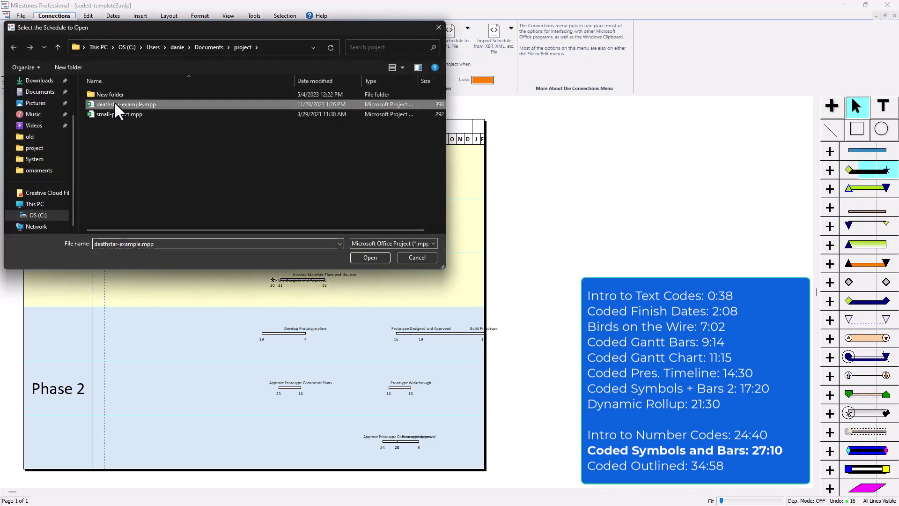
click(362, 257)
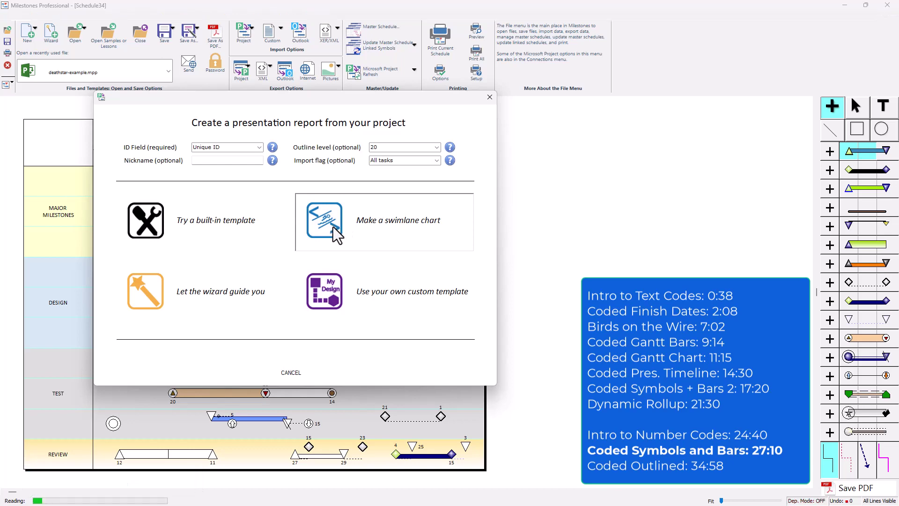
click(333, 227)
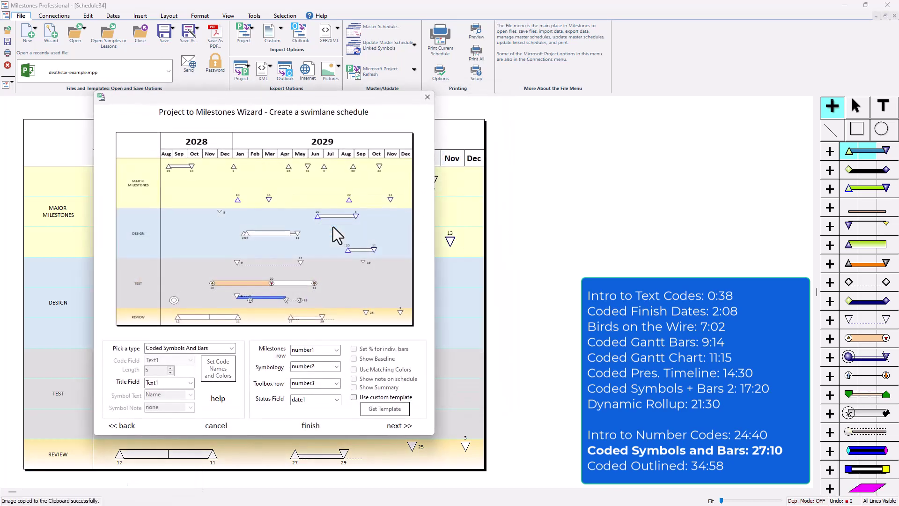
Set the swimlane schedule's title field to none.
click(190, 383)
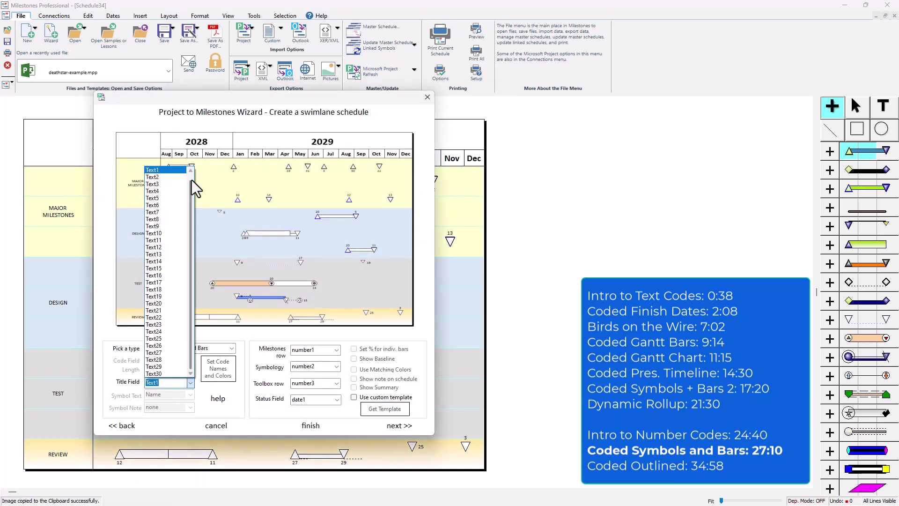
scroll(185, 176, up, 1)
click(181, 173)
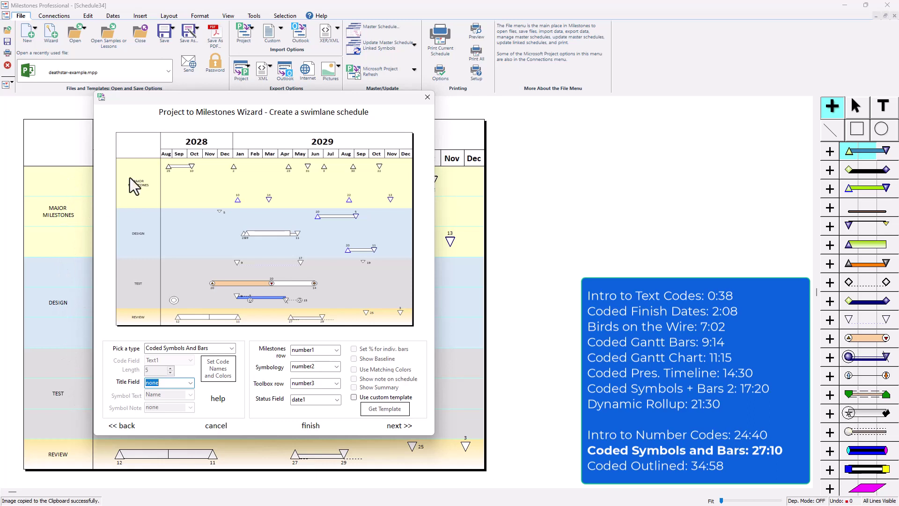
Use coded-template3.mlp from the Documents folder as the custom template and finish the Coded Symbols And Bars import.
click(354, 398)
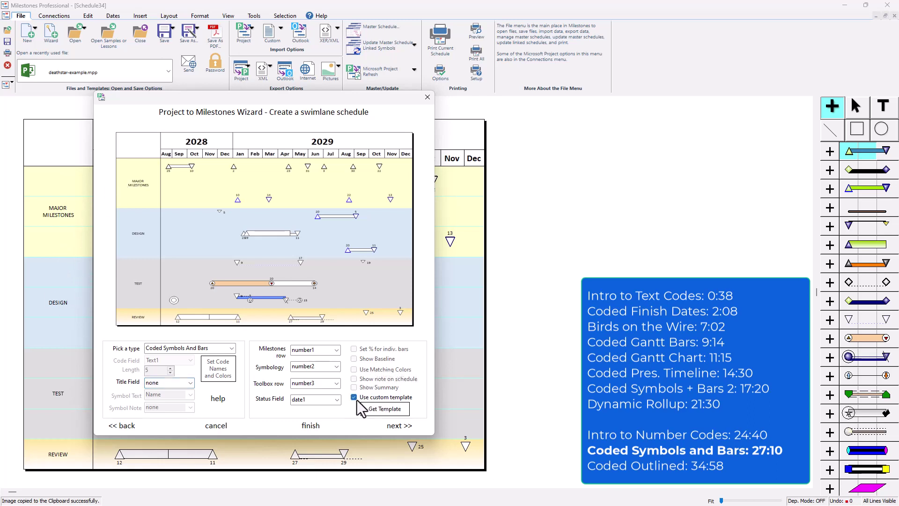
click(381, 409)
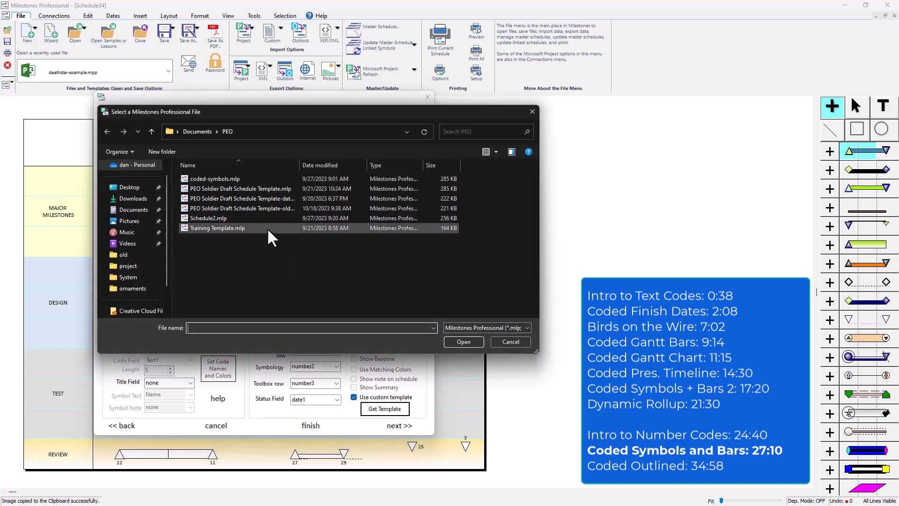
click(206, 130)
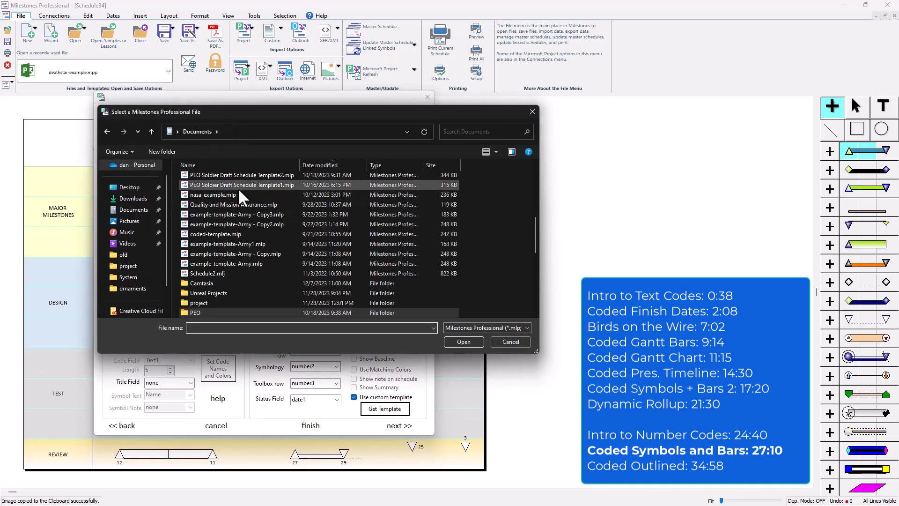
scroll(253, 258, down, 1)
scroll(255, 257, up, 5)
scroll(256, 258, up, 3)
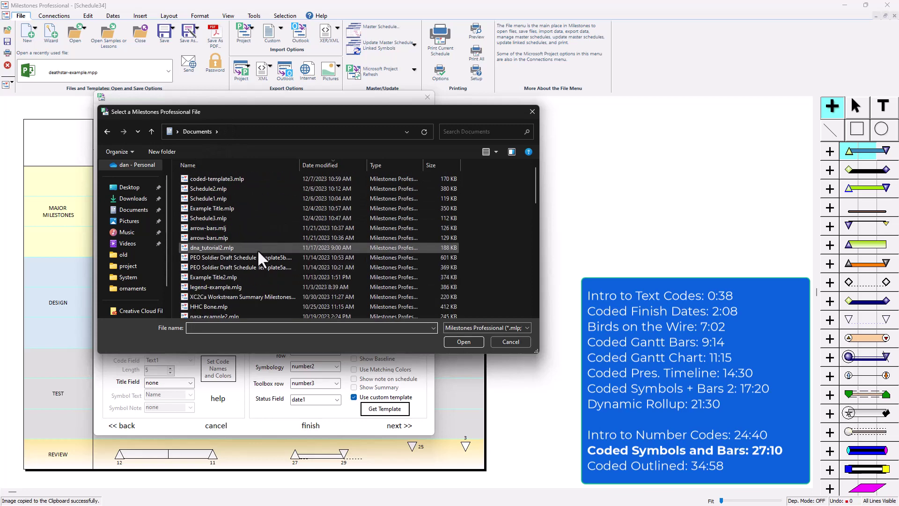
click(233, 179)
click(457, 340)
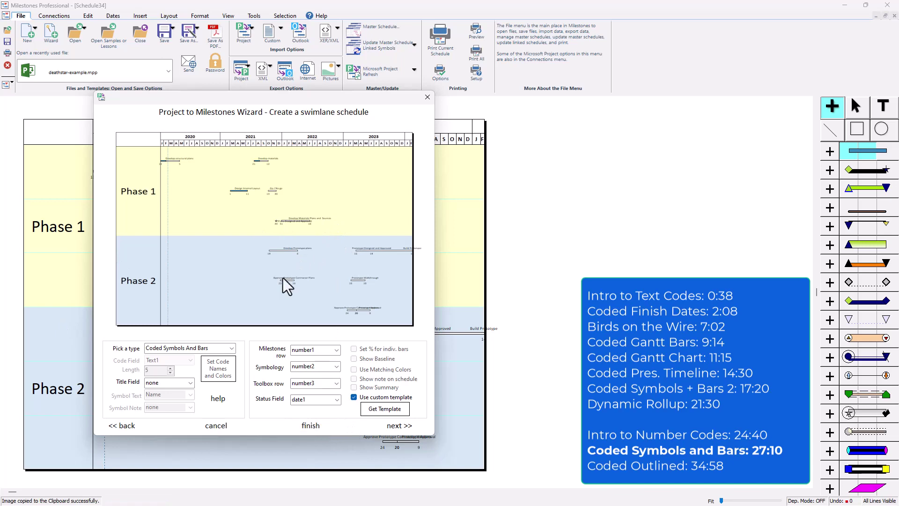
click(311, 425)
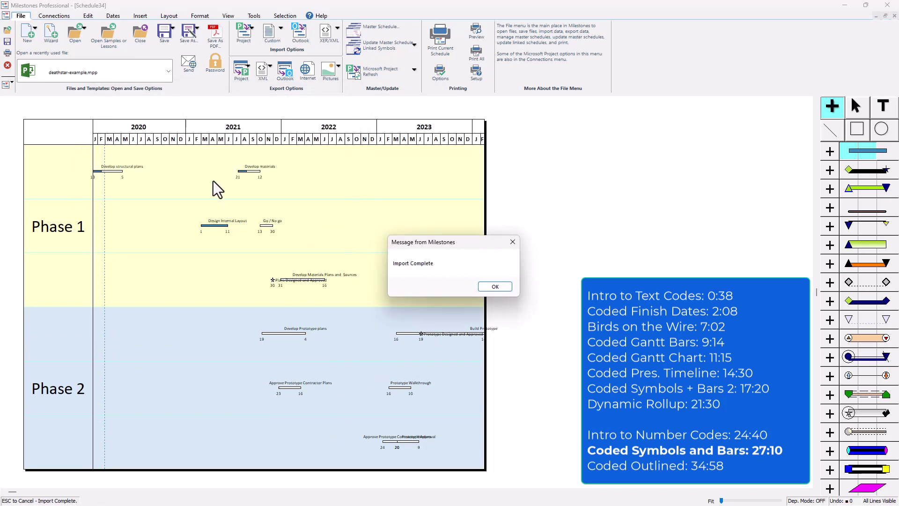
click(495, 287)
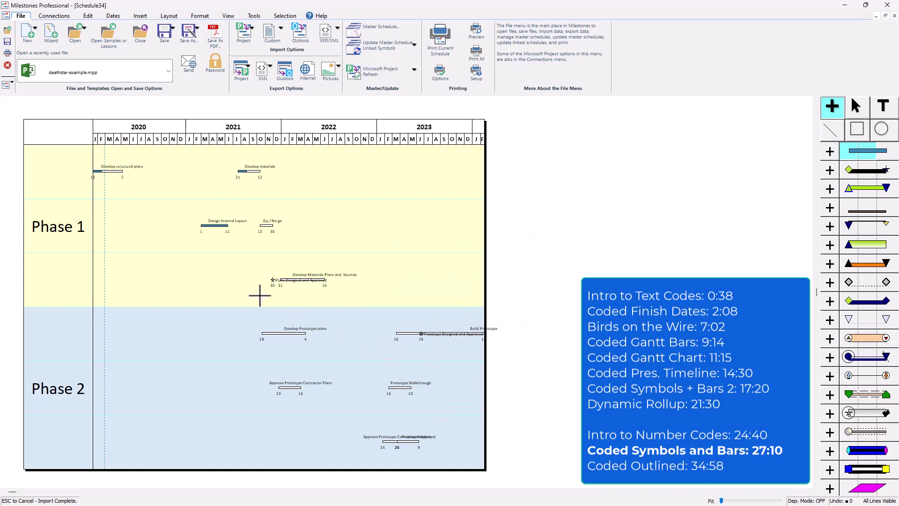
Nudge the Approve Prototype Contractor Vendors bar upward within its Phase 2 row, clear of Prototype Approval.
click(857, 110)
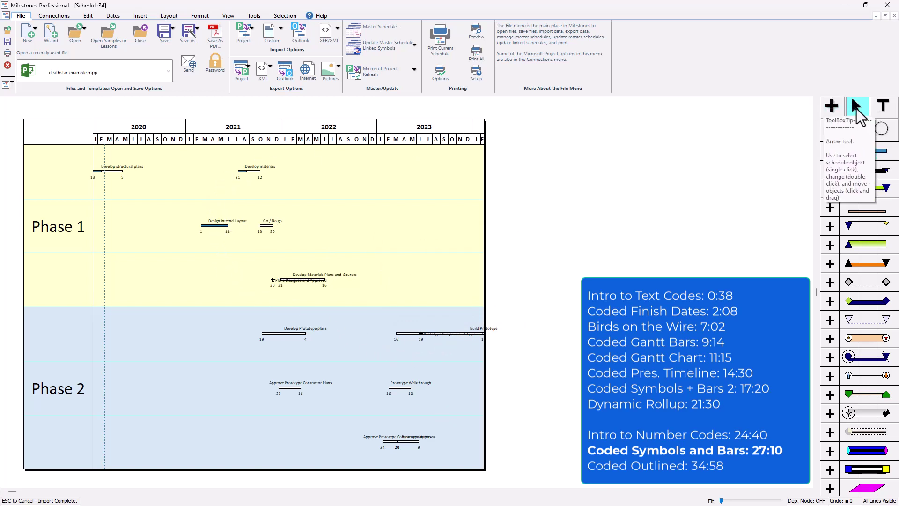
click(396, 442)
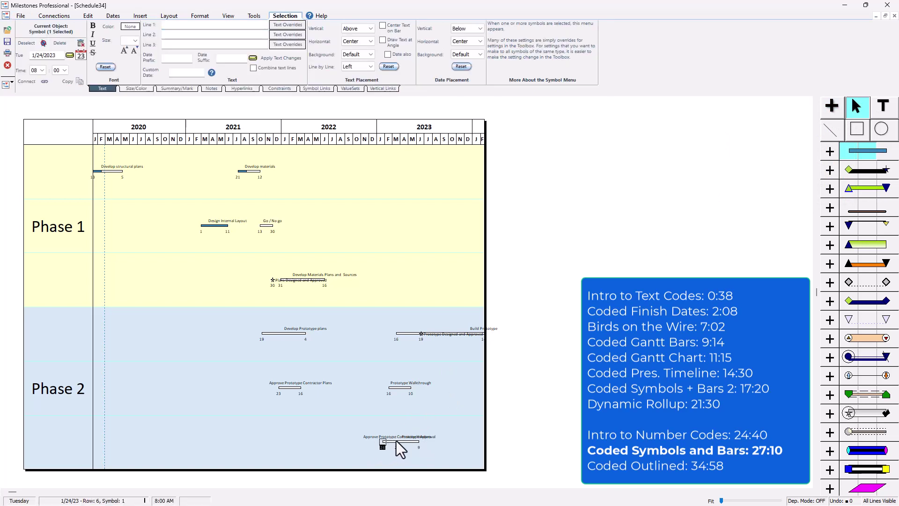
key(Up)
key(Up)
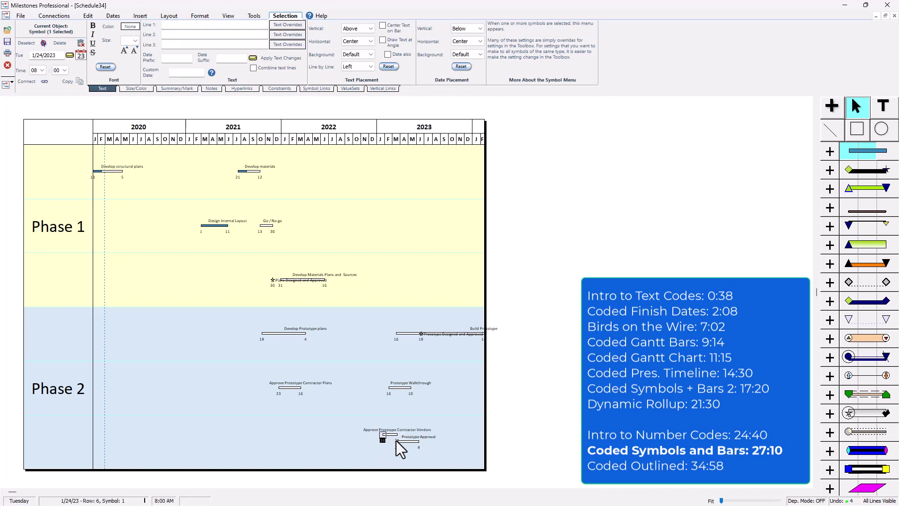
Nudge the Build Prototype bar downward in the first Phase 2 row, below the Prototype Designed and Approved milestone.
click(395, 333)
key(Down)
key(Down)
key(Down)
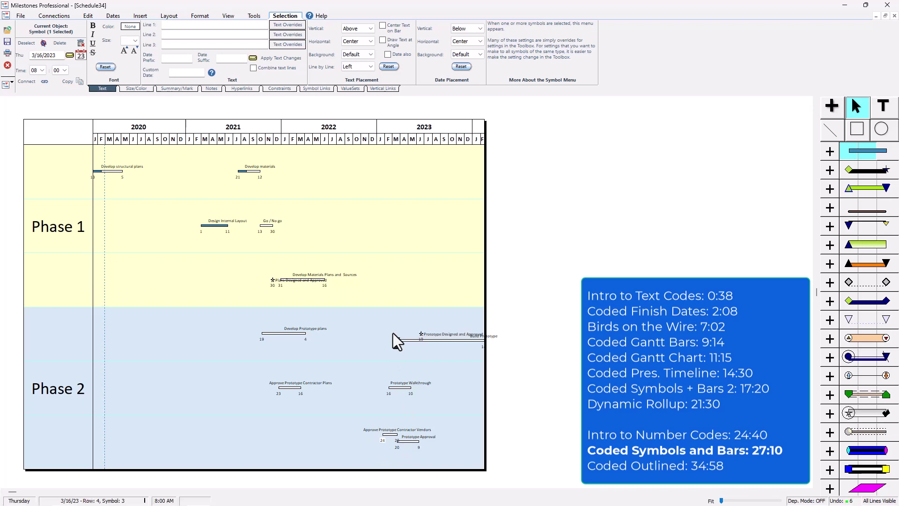
key(Down)
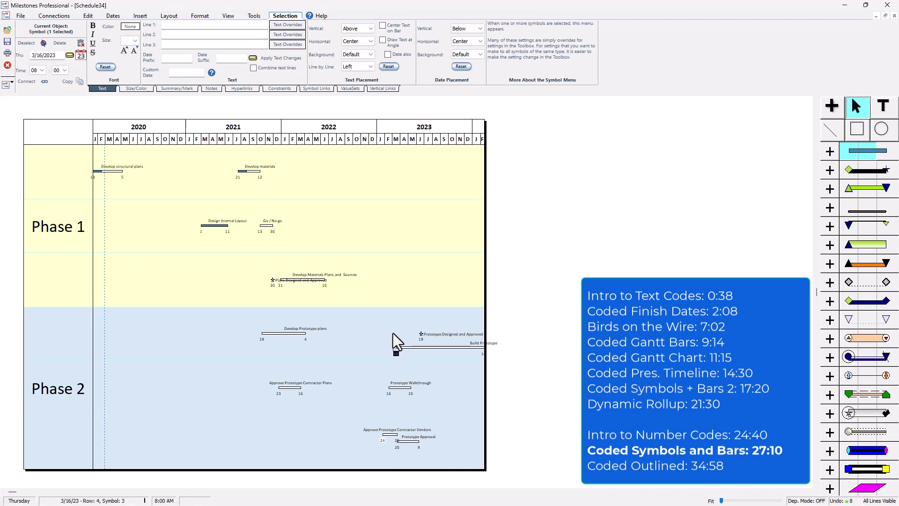
Nudge the Plans Designed and Approved milestone upward in the last Phase 1 row, above the Develop Materials Plans and Sources bar.
click(271, 281)
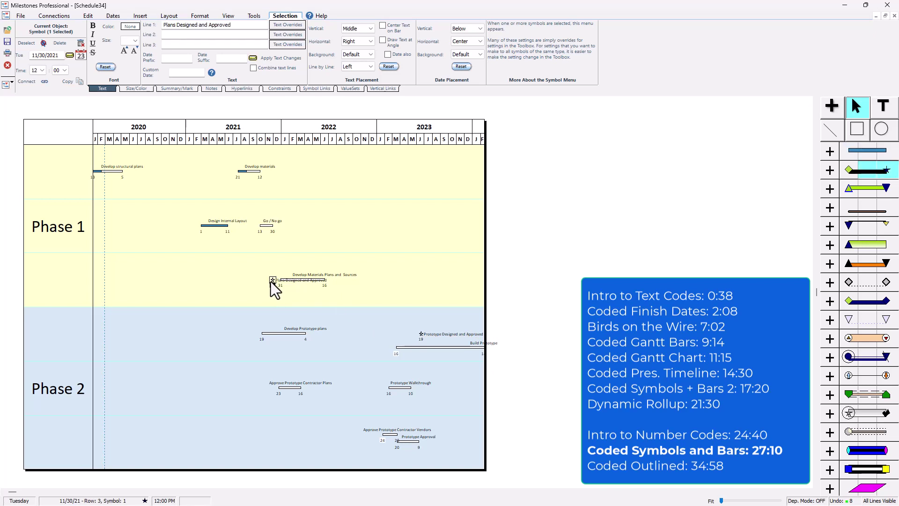
key(Up)
key(Up)
key(Up)
key(Up)
Nudge the Prototype Approval bar downward in the last Phase 2 row.
click(398, 442)
key(Down)
key(Down)
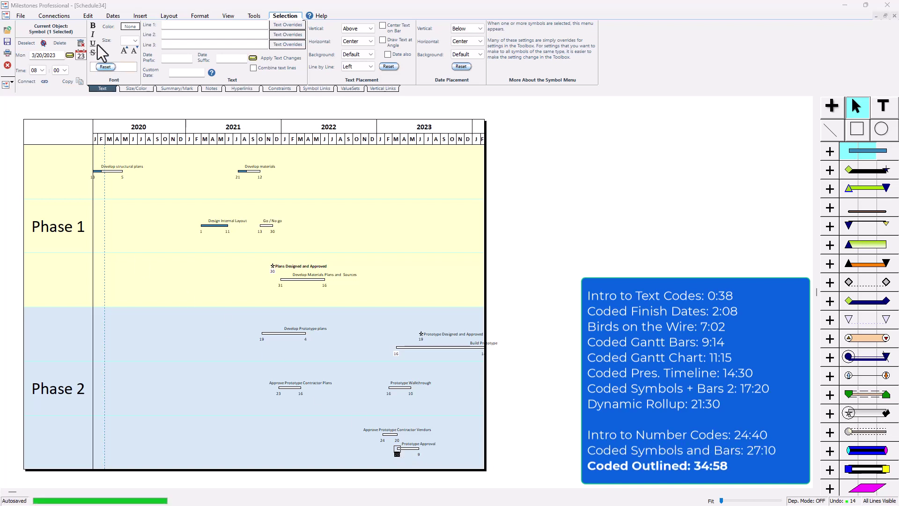
Start another project report from deathstar-example.mpp as a swimlane chart.
click(67, 15)
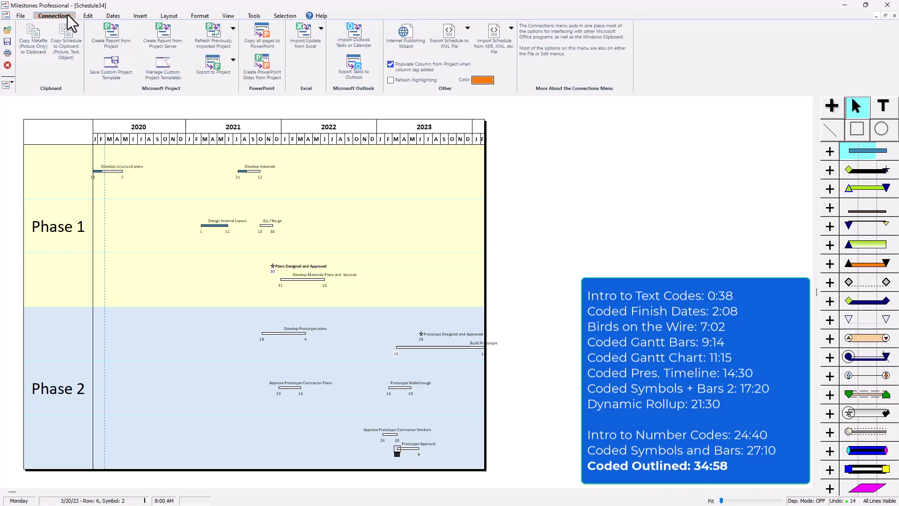
click(128, 36)
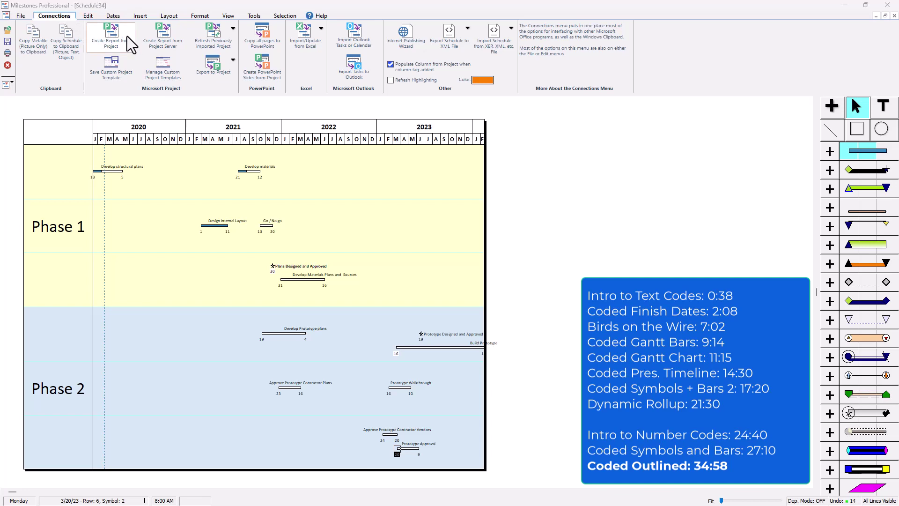
click(121, 107)
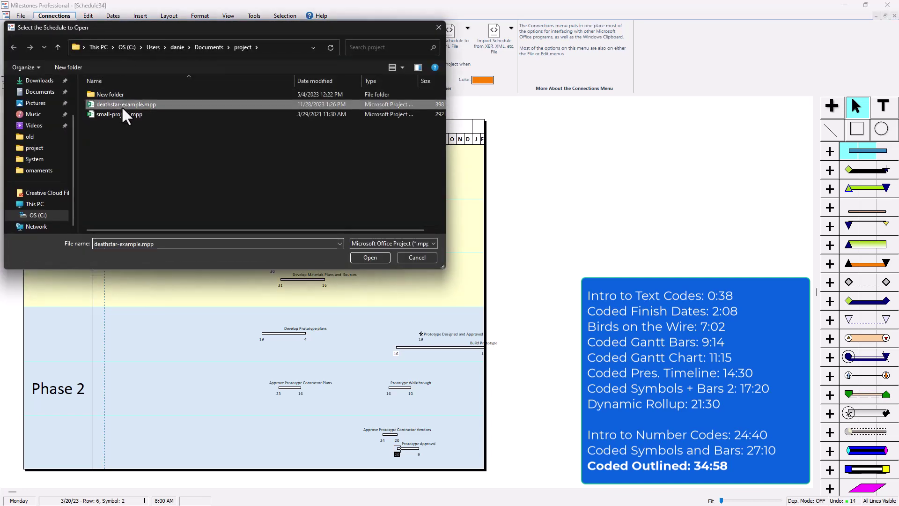
click(374, 256)
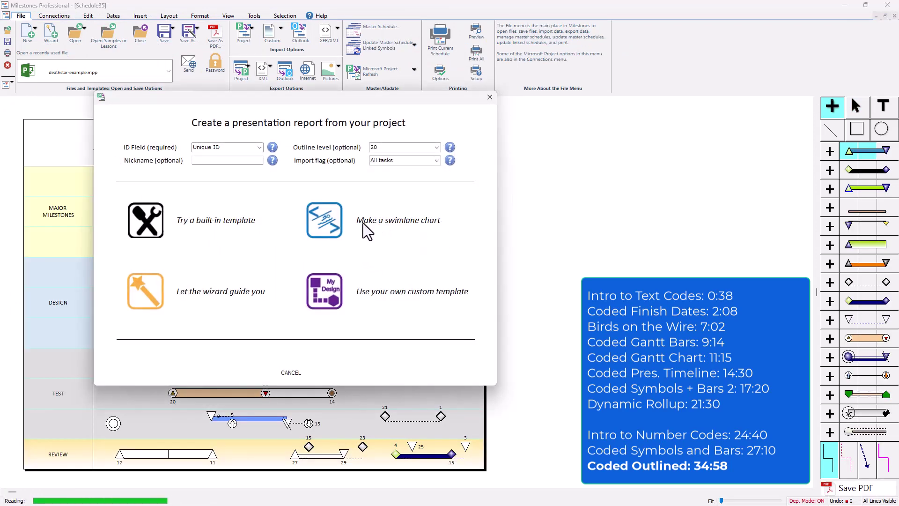
click(337, 220)
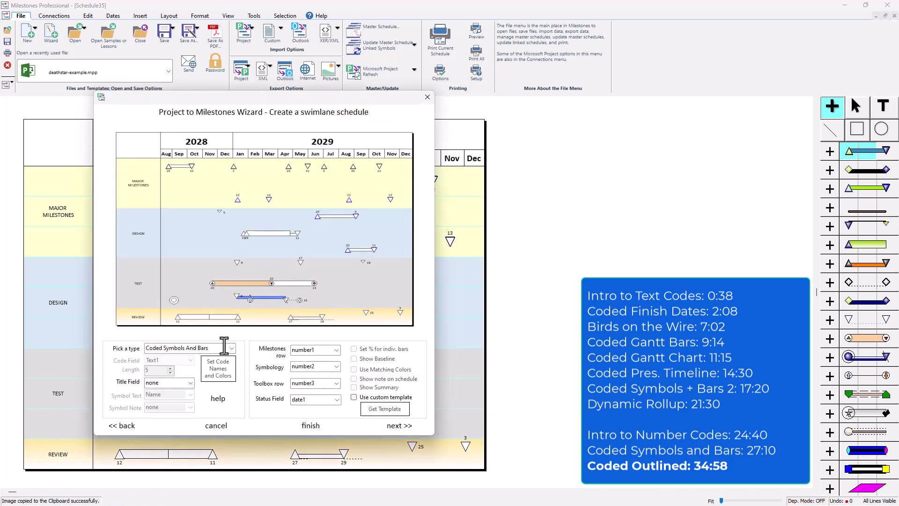
Choose the Coded Outlined chart type and finish the import with its default field settings.
click(230, 348)
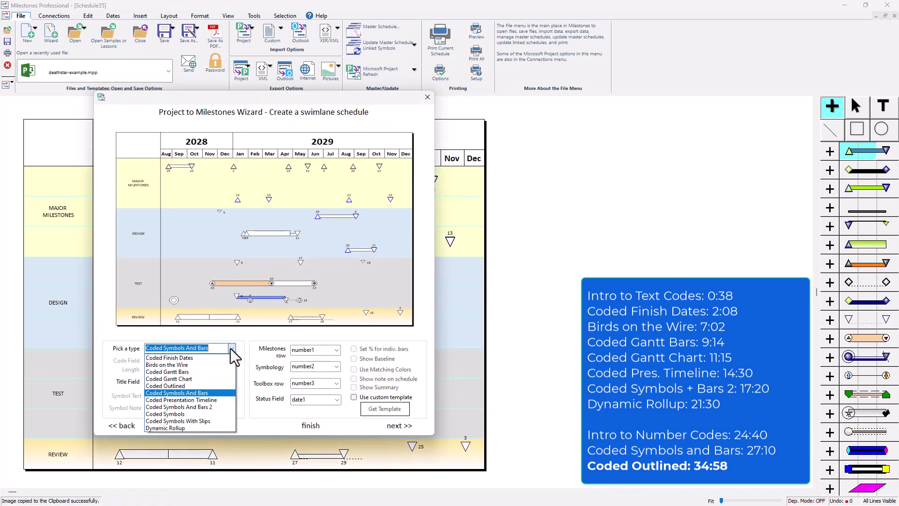
click(205, 386)
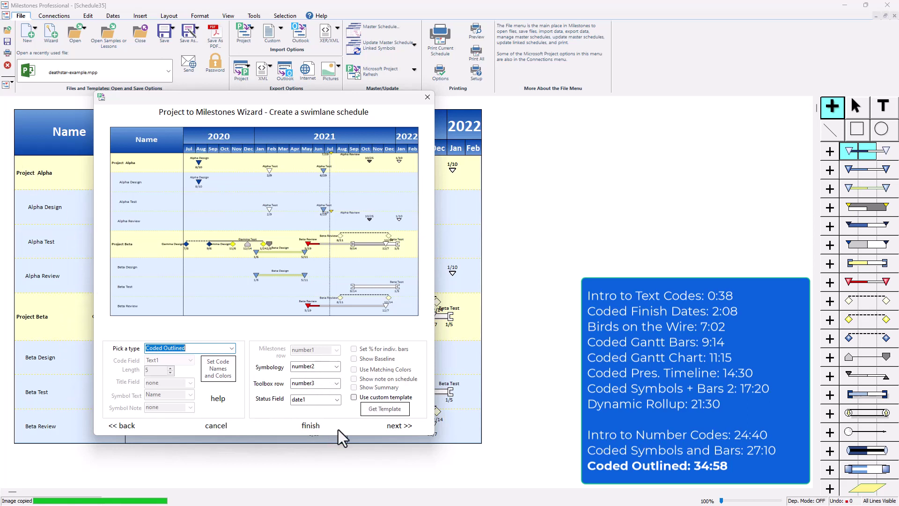
click(316, 428)
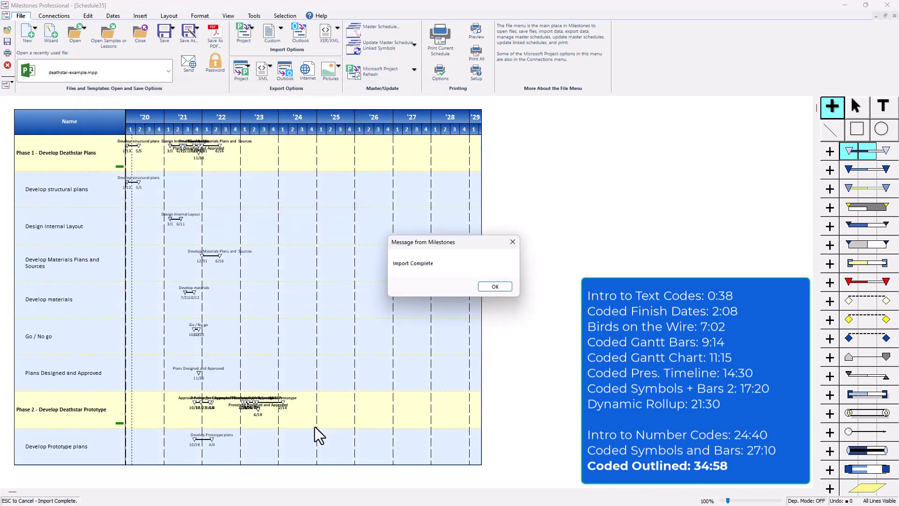
click(497, 287)
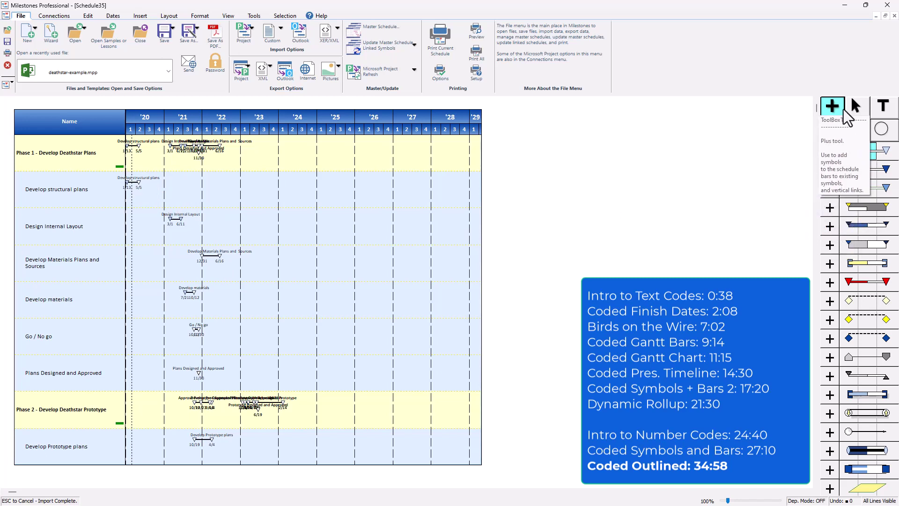
Examine which toolbox symbol the Plans Designed and Approved milestone uses, and review the pages of the outlined chart.
click(847, 111)
click(199, 374)
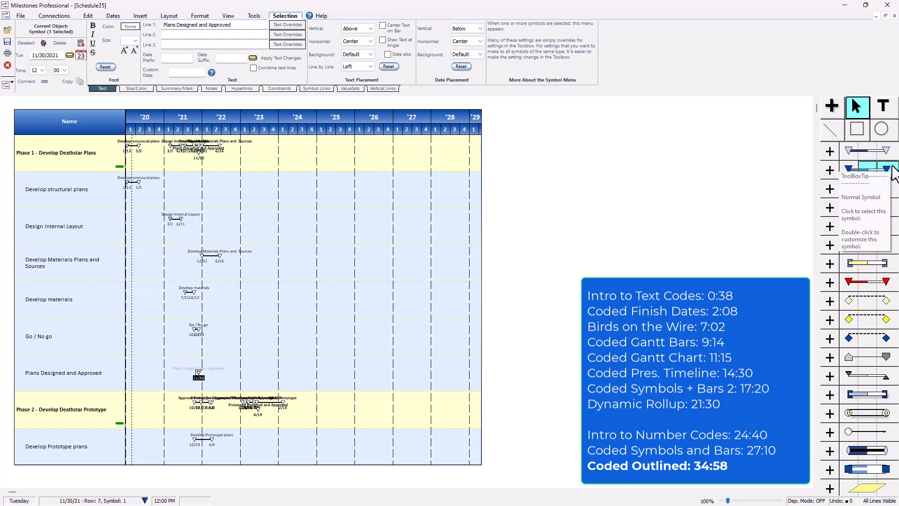
scroll(206, 370, down, 1)
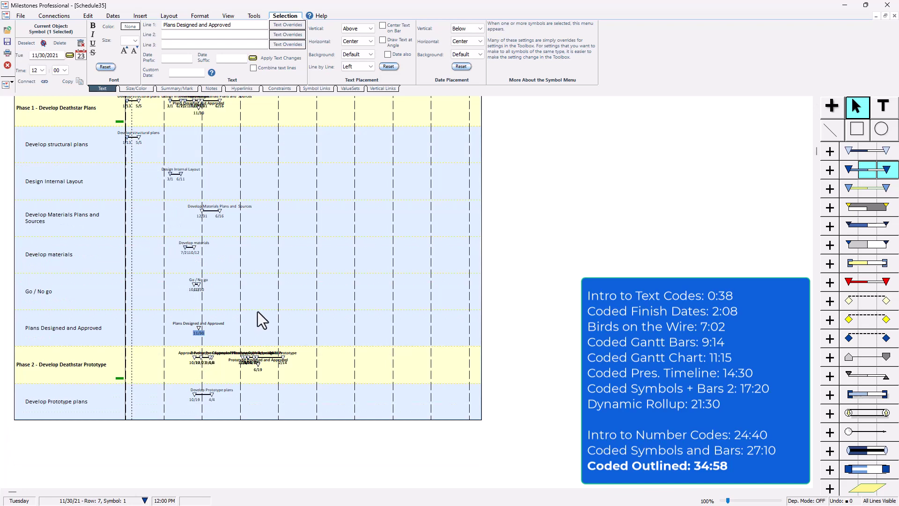
click(274, 284)
key(Page_Down)
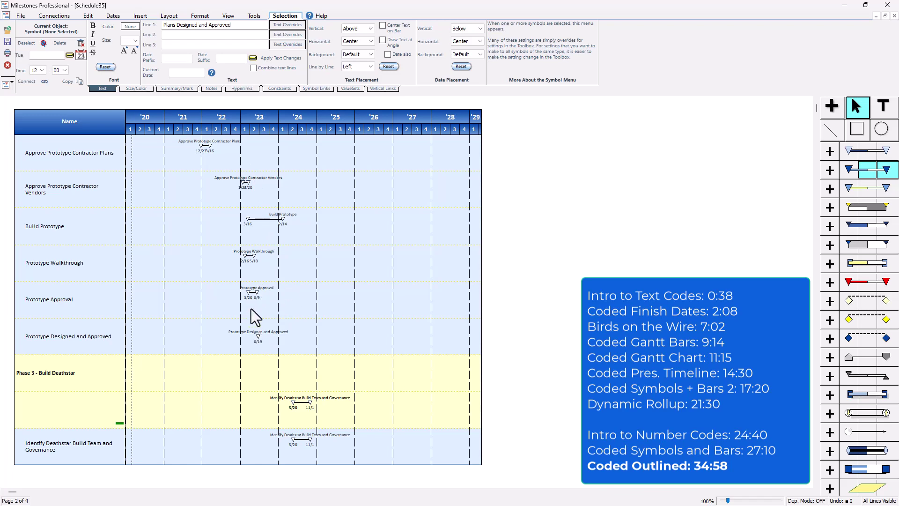
key(Page_Down)
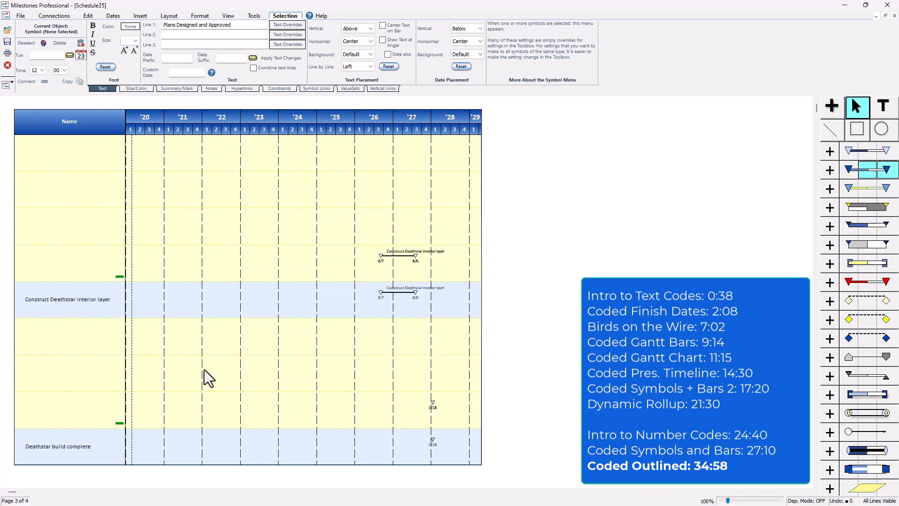
key(Page_Up)
key(Page_Up)
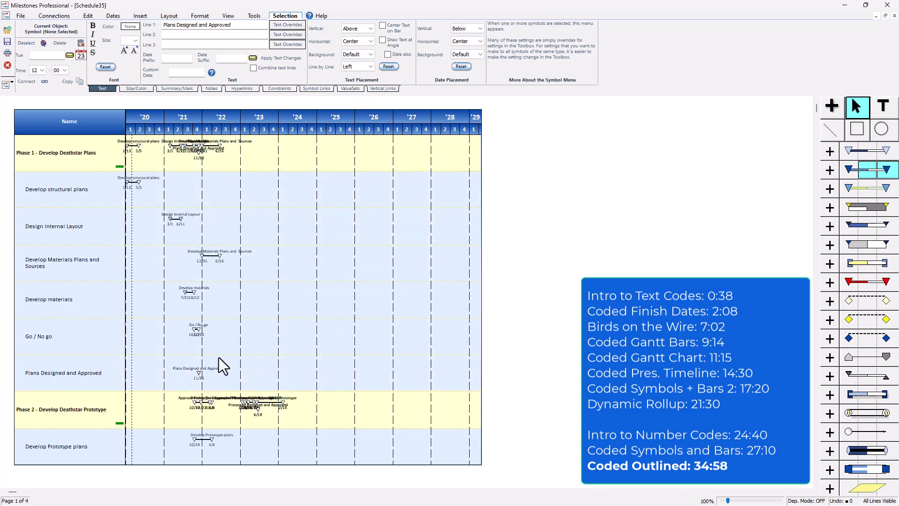
Collapse the Phase 1 - Develop Deathstar Plans and Phase 2 - Develop Deathstar Prototype outline groups.
key(Page_Down)
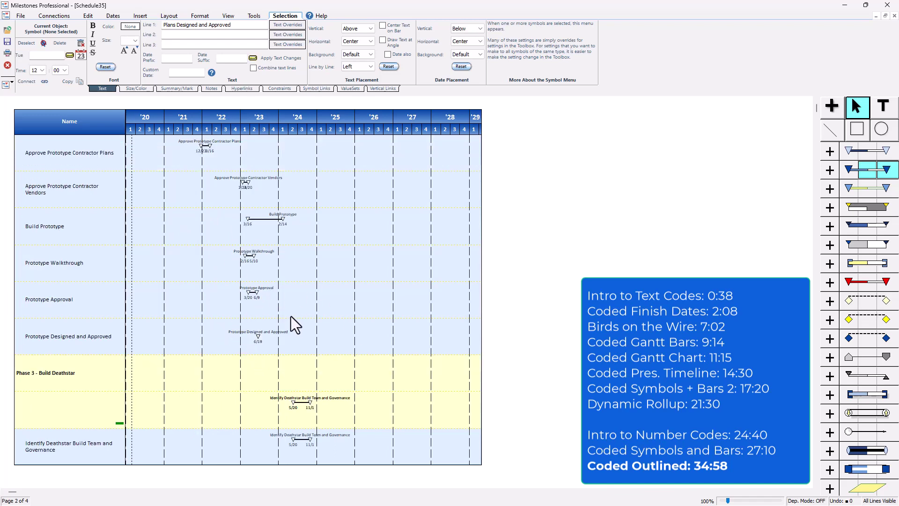
key(Page_Up)
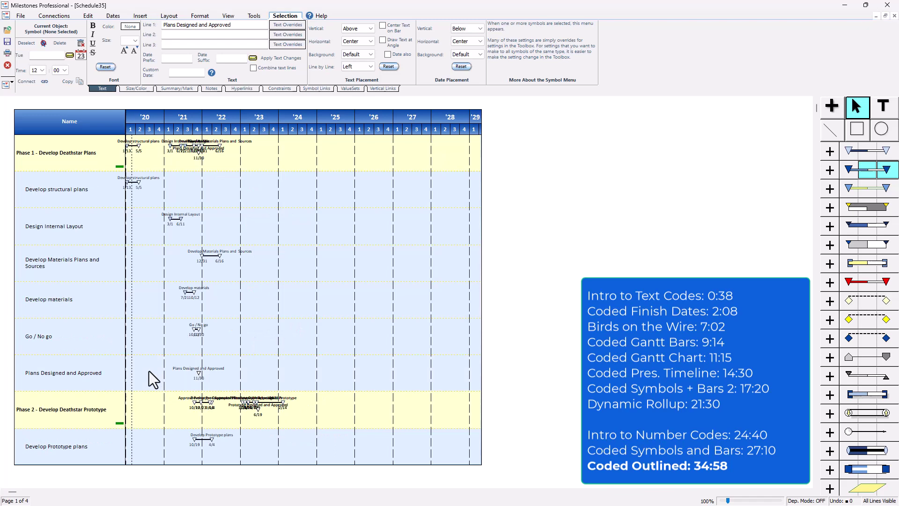
click(118, 165)
click(120, 203)
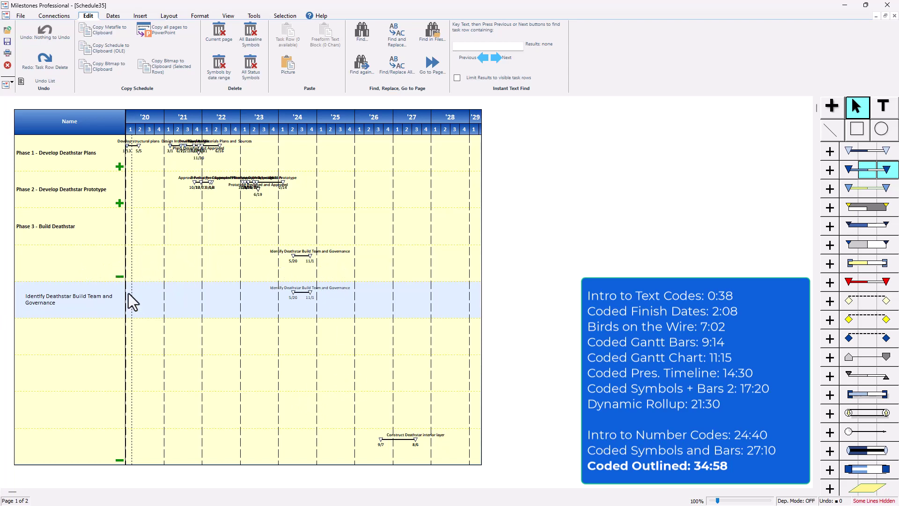
Delete the unnamed yellow rows between the Phase 3 - Build Deathstar heading and the Construct Deathstar interior layer task.
click(104, 265)
key(Delete)
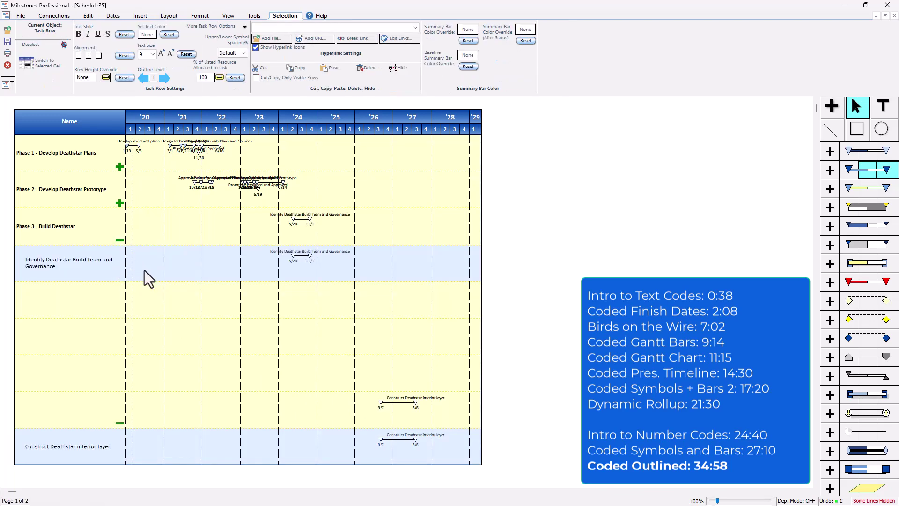
click(103, 296)
key(Delete)
click(96, 308)
key(Delete)
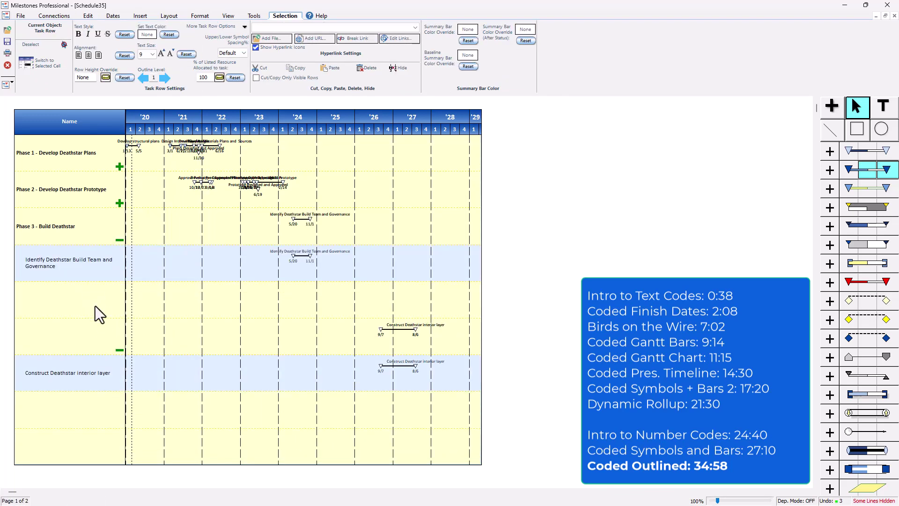
click(95, 305)
key(Delete)
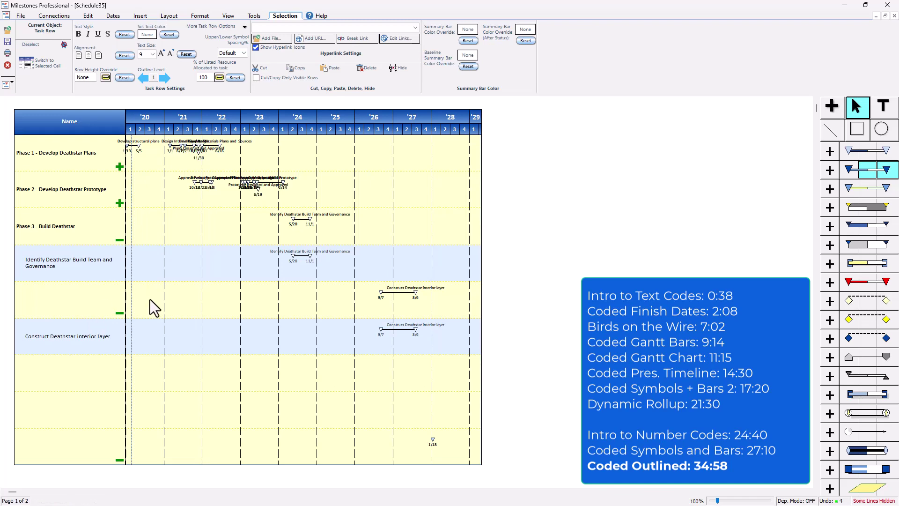
click(97, 297)
key(Delete)
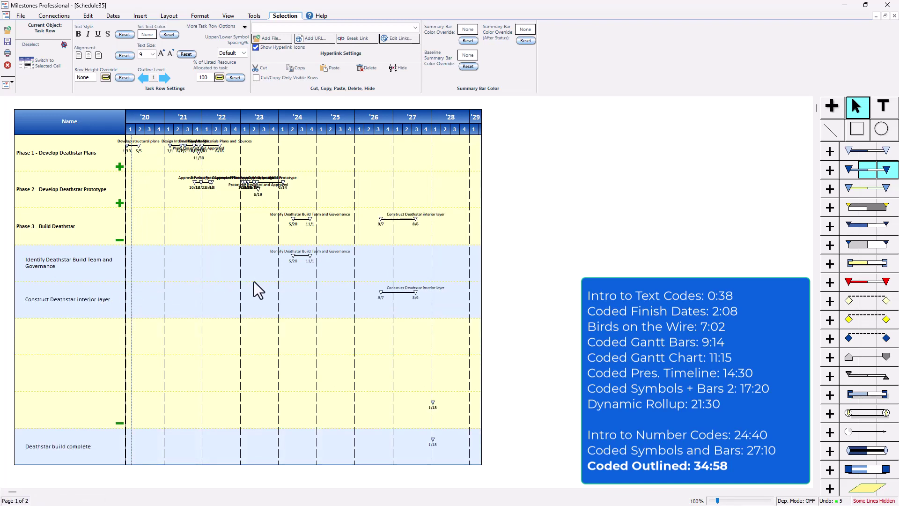
Delete the unnamed rows between the Construct Deathstar interior layer and Deathstar build complete tasks.
click(112, 332)
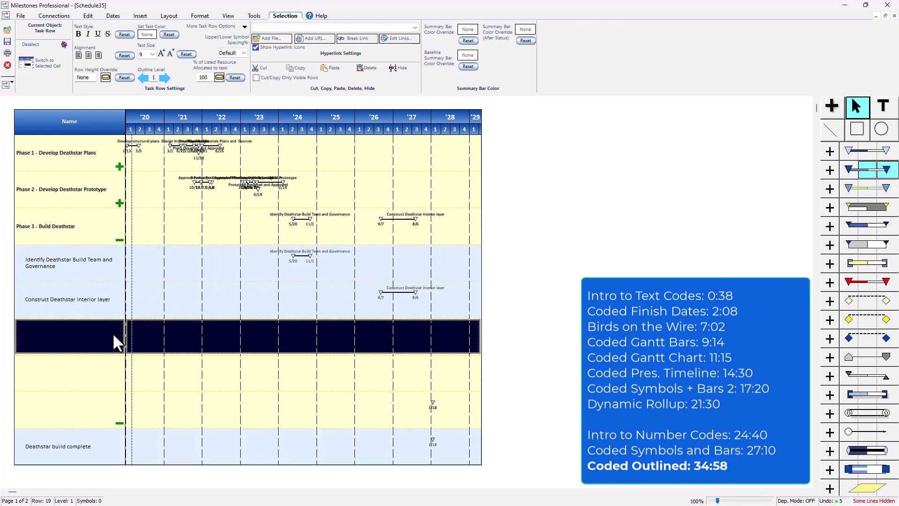
key(Delete)
click(99, 349)
key(Delete)
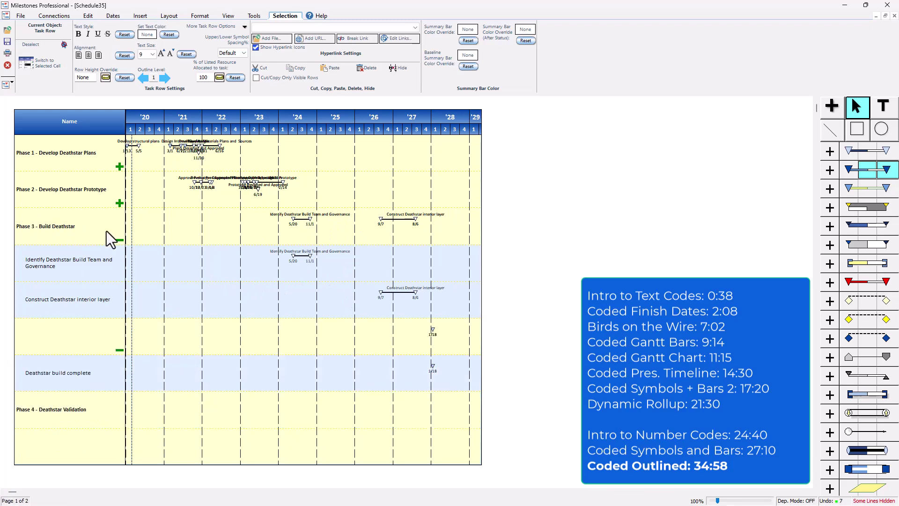
click(83, 329)
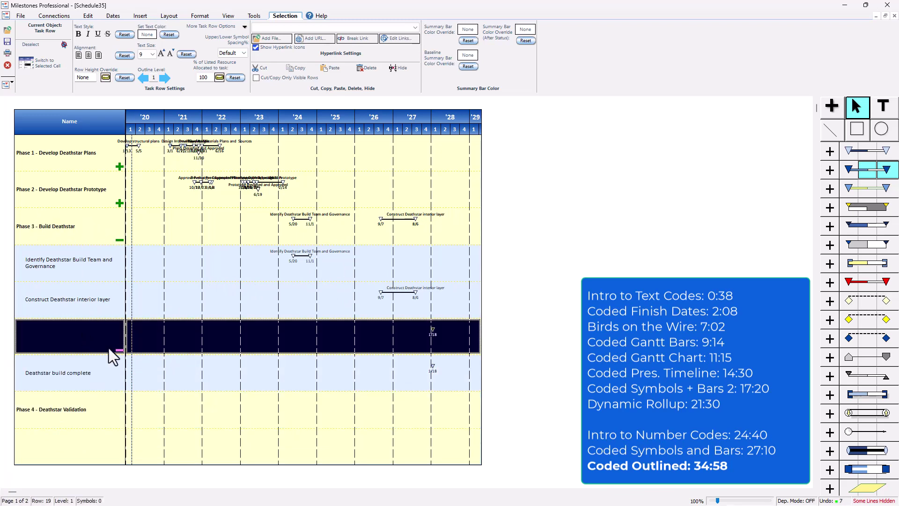
key(Delete)
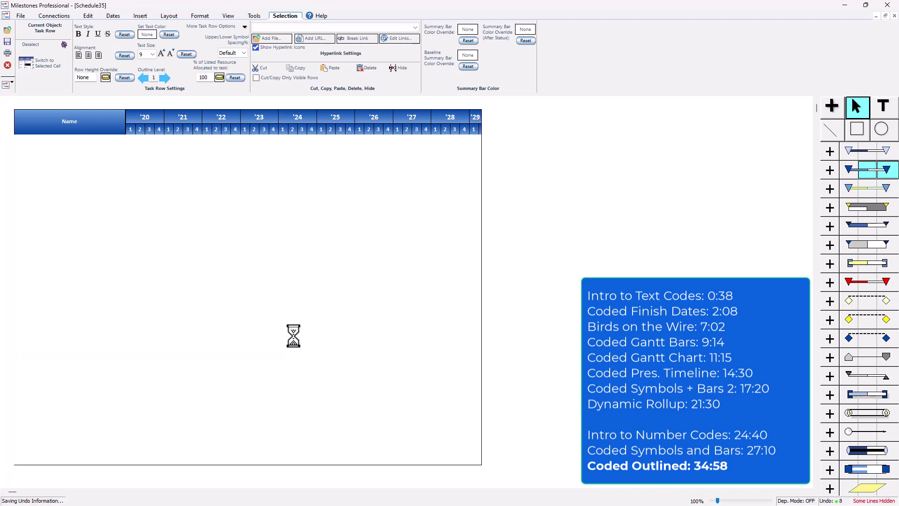
Delete the unnamed rows between the Phase 4 - Deathstar Validation heading and the Take Deathstar for testdrive task.
click(147, 411)
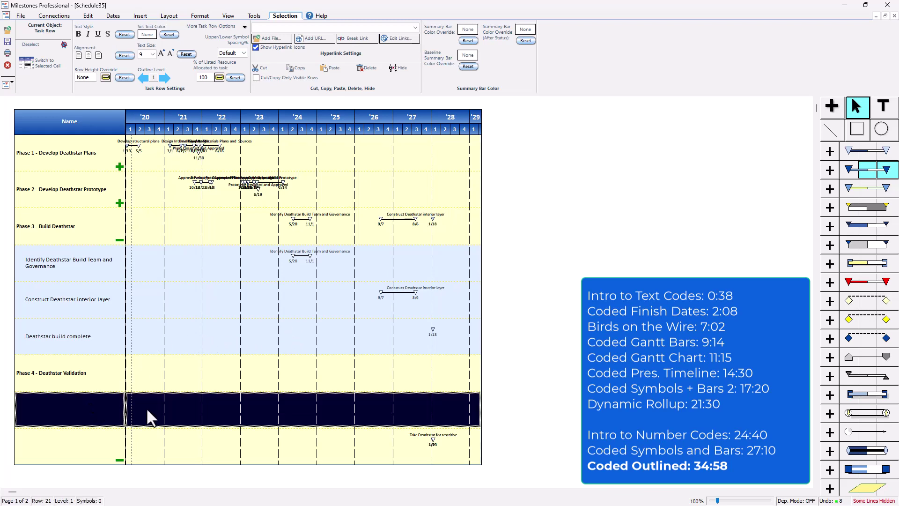
key(Delete)
scroll(124, 413, down, 1)
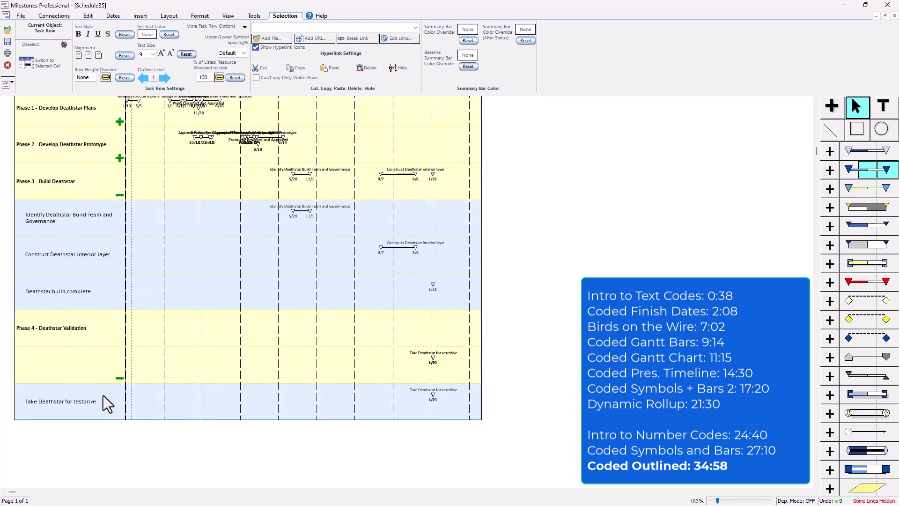
click(93, 368)
key(Delete)
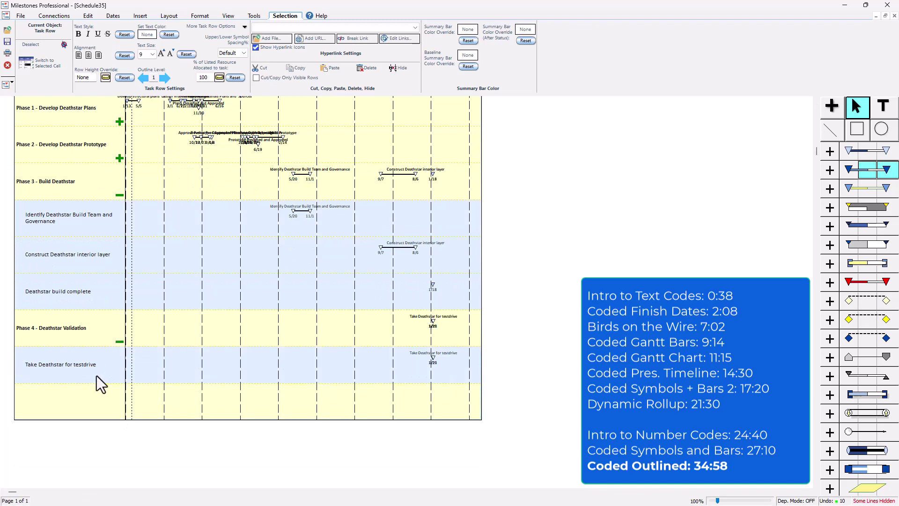
Delete blank rows below the Take Deathstar for testdrive task at the end of the chart.
click(103, 399)
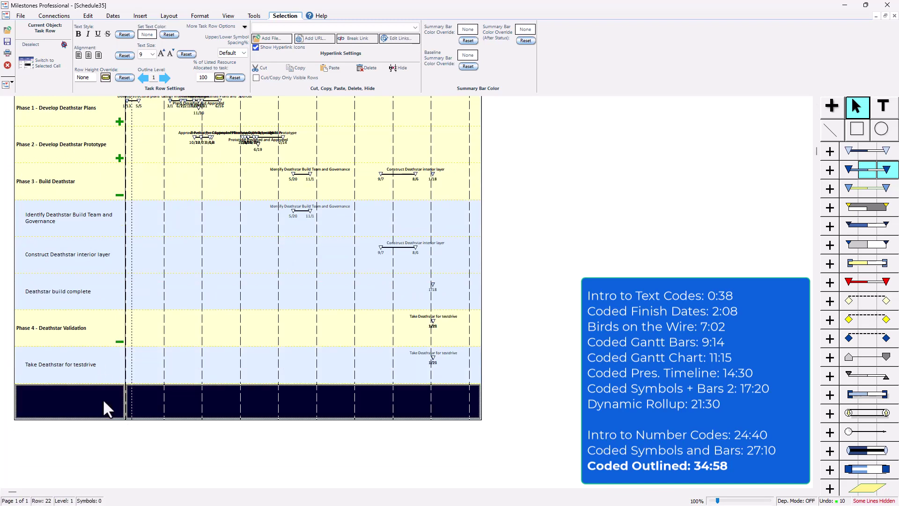
key(Delete)
click(99, 401)
key(Delete)
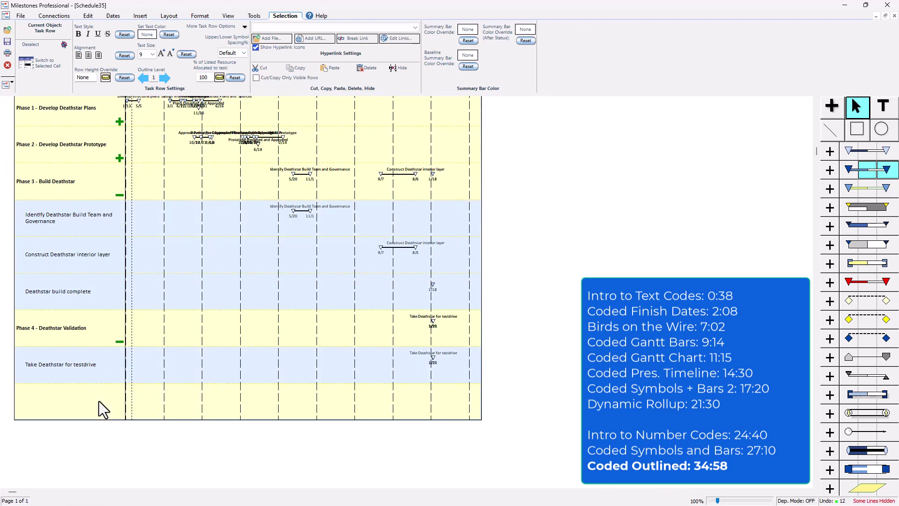
scroll(206, 365, up, 2)
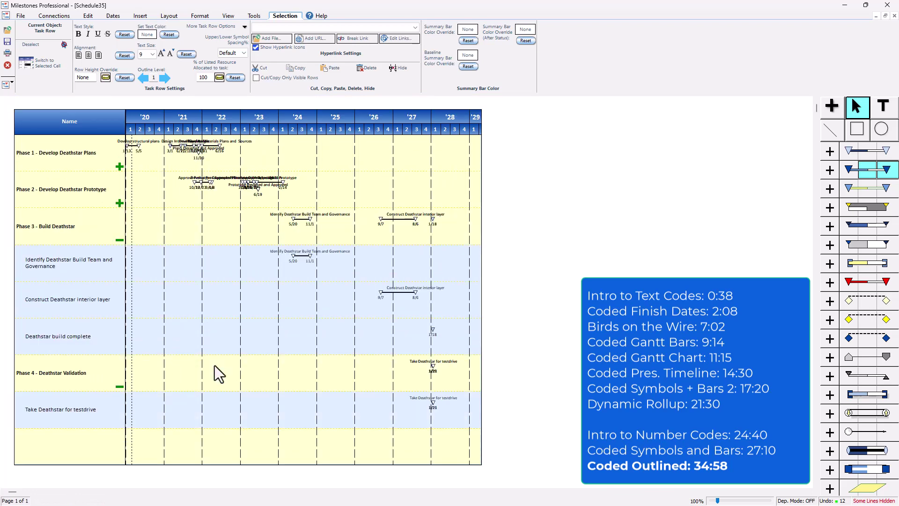